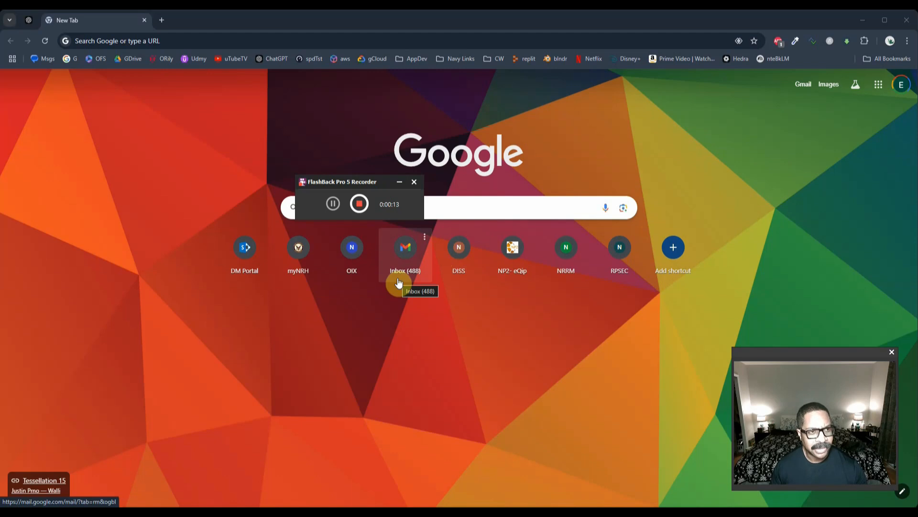
- Open the myNRH website at mynrh.navy.mil
{"action": "left_click", "coordinate": [398, 183]}
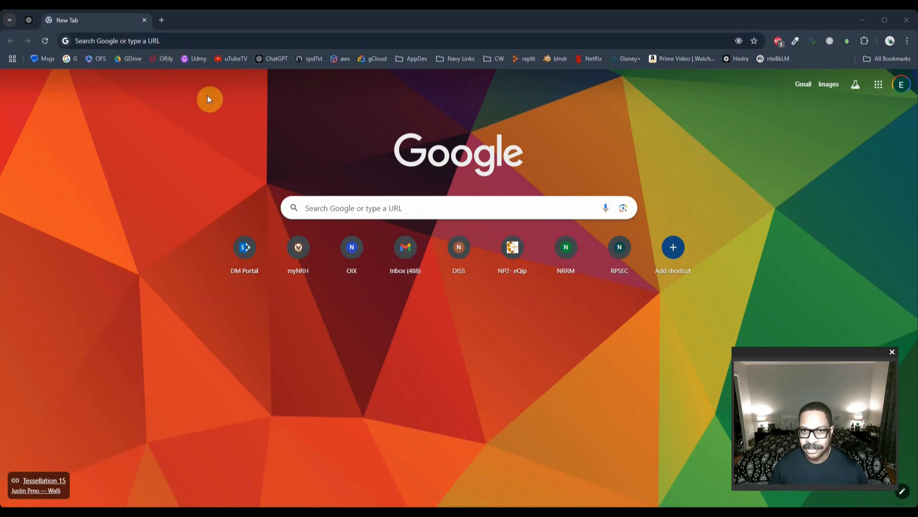
{"action": "left_click", "coordinate": [153, 41]}
{"action": "type", "text": "mynrh"}
{"action": "key", "text": "Return"}
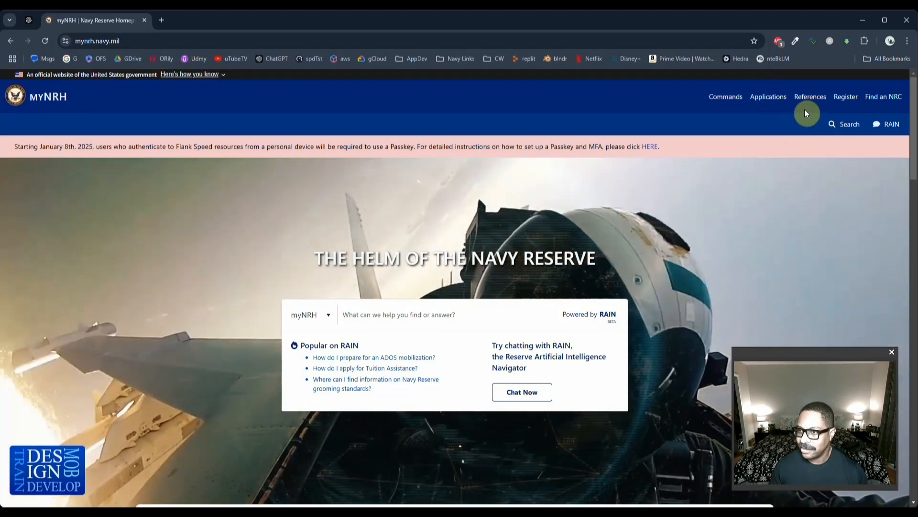
- Search the myNRH site for "respersman"
{"action": "left_click", "coordinate": [812, 101]}
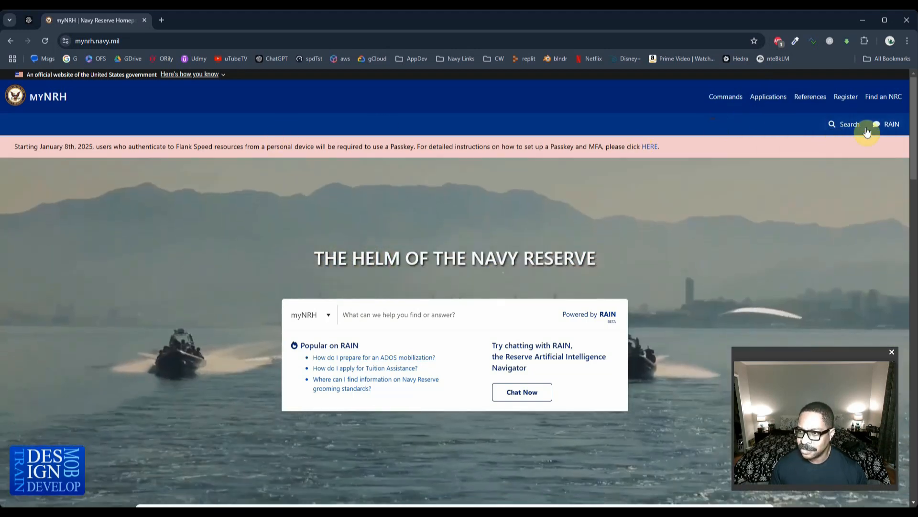
{"action": "left_click", "coordinate": [849, 125]}
{"action": "type", "text": "respersman"}
{"action": "key", "text": "Return"}
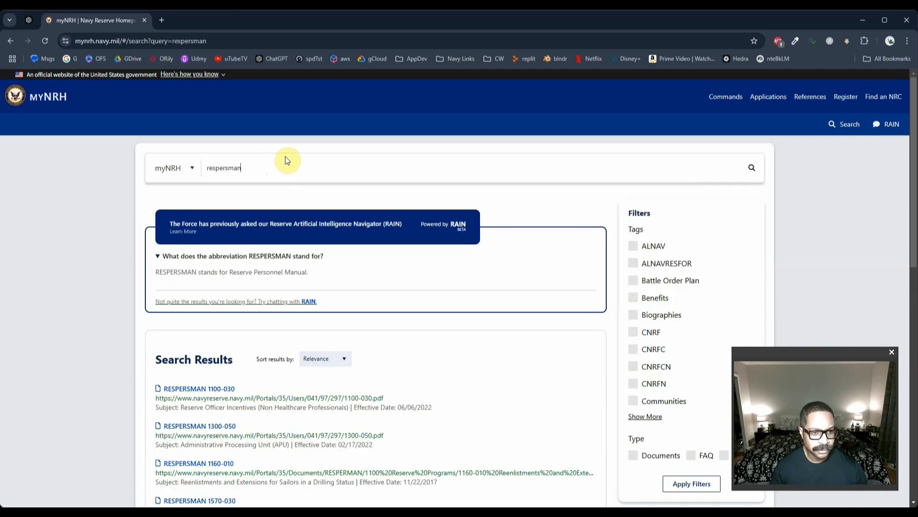
- Open the RESPERSMAN 1100-030 PDF from the search results and skim through its pages
{"action": "scroll", "coordinate": [296, 311], "scroll_direction": "down", "scroll_amount": 2}
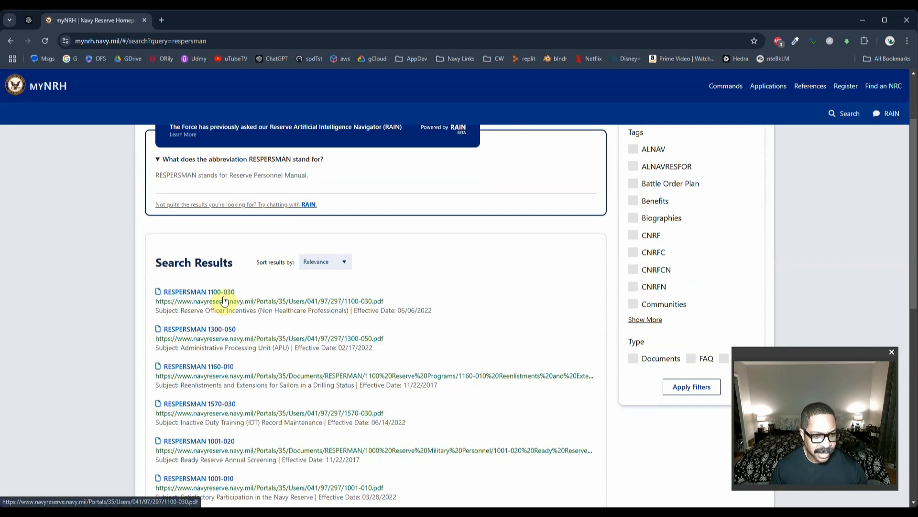
{"action": "left_click", "coordinate": [214, 293]}
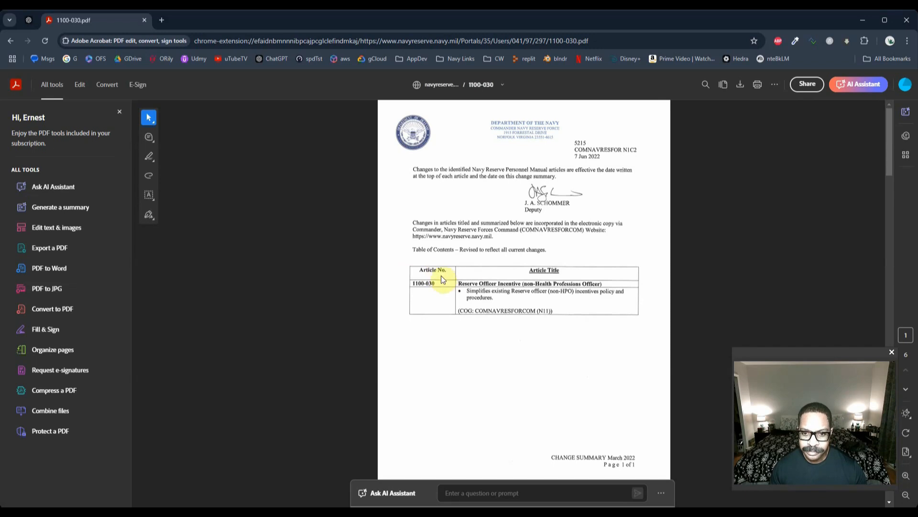
{"action": "scroll", "coordinate": [568, 211], "scroll_direction": "down", "scroll_amount": 4}
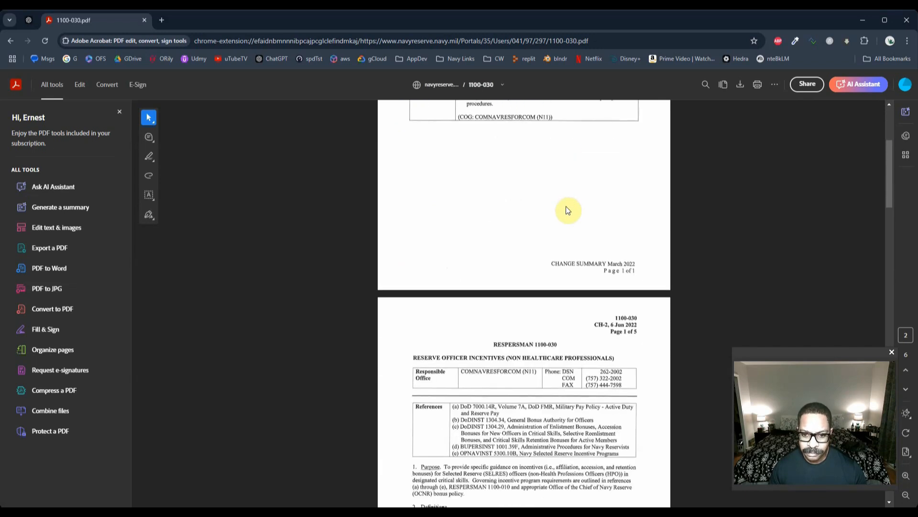
{"action": "scroll", "coordinate": [569, 213], "scroll_direction": "down", "scroll_amount": 3}
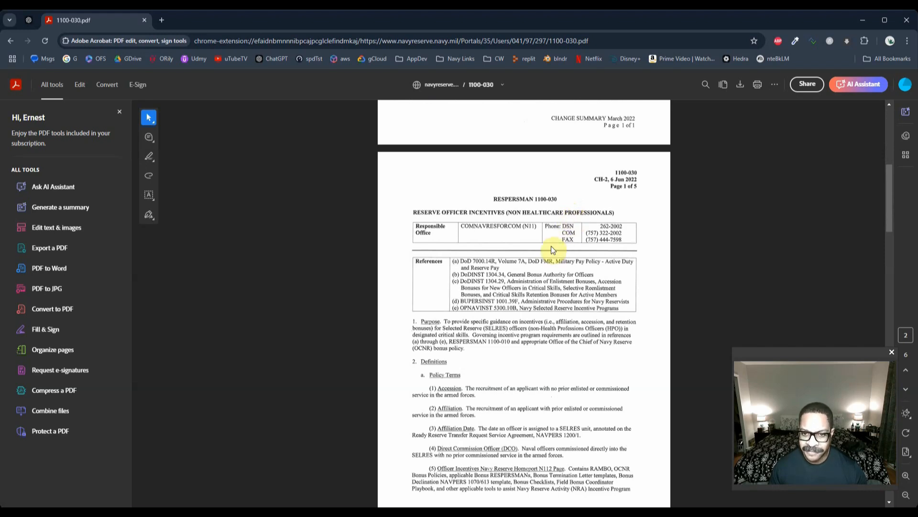
{"action": "scroll", "coordinate": [505, 276], "scroll_direction": "down", "scroll_amount": 5}
{"action": "scroll", "coordinate": [507, 277], "scroll_direction": "down", "scroll_amount": 10}
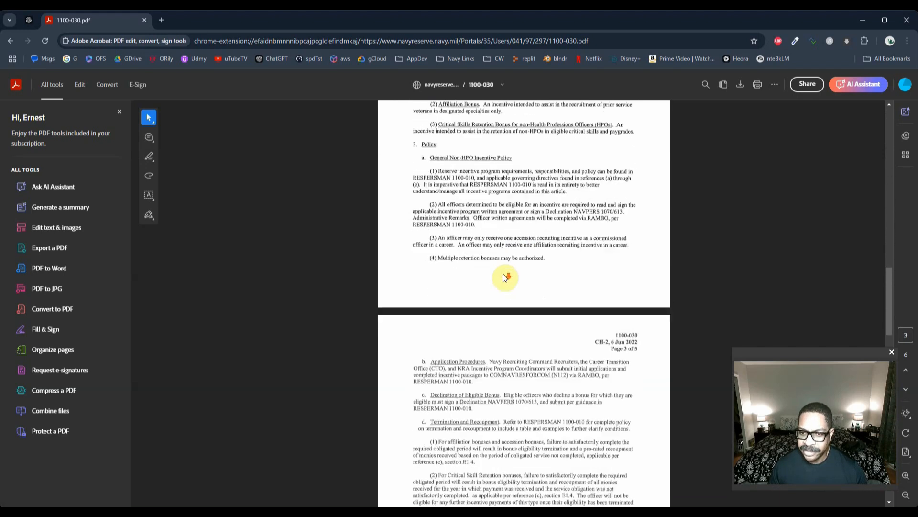
{"action": "scroll", "coordinate": [510, 279], "scroll_direction": "up", "scroll_amount": 20}
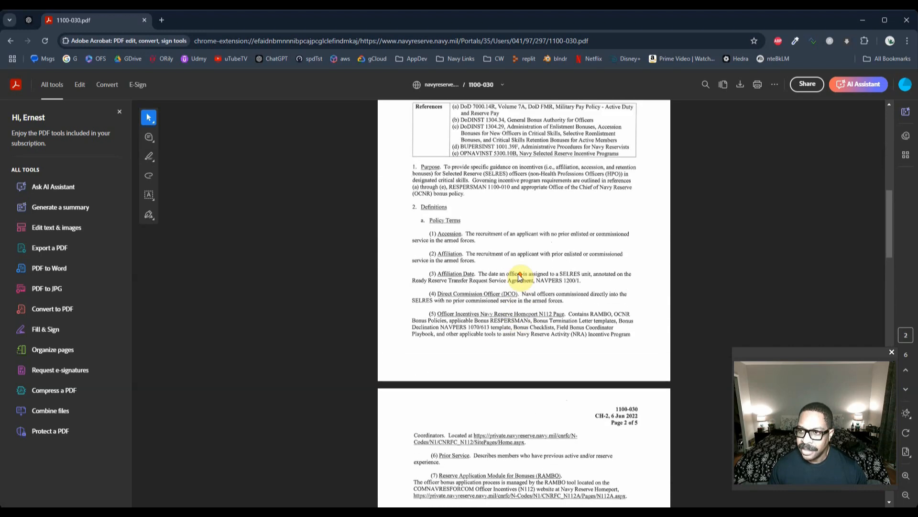
- Download the article to the Downloads folder as 1100-030.pdf and open the saved copy in Adobe Acrobat
{"action": "left_click", "coordinate": [739, 85]}
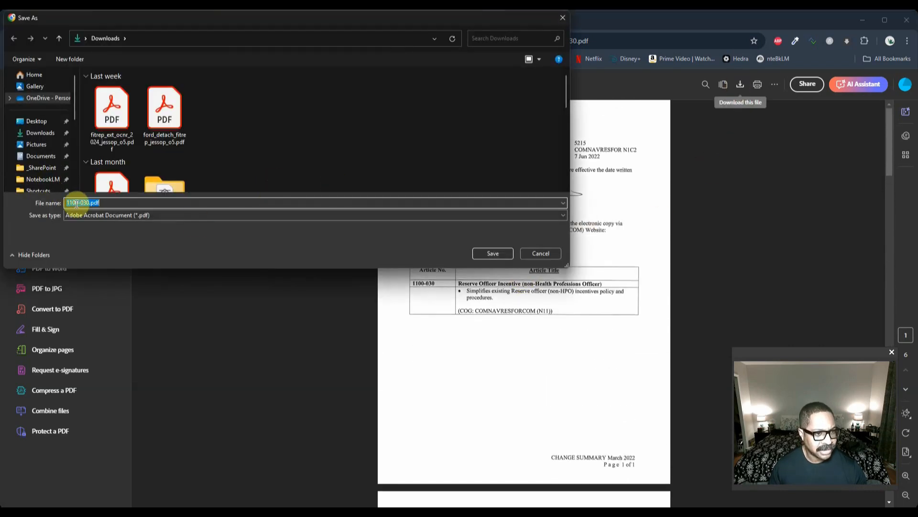
{"action": "left_click", "coordinate": [489, 252]}
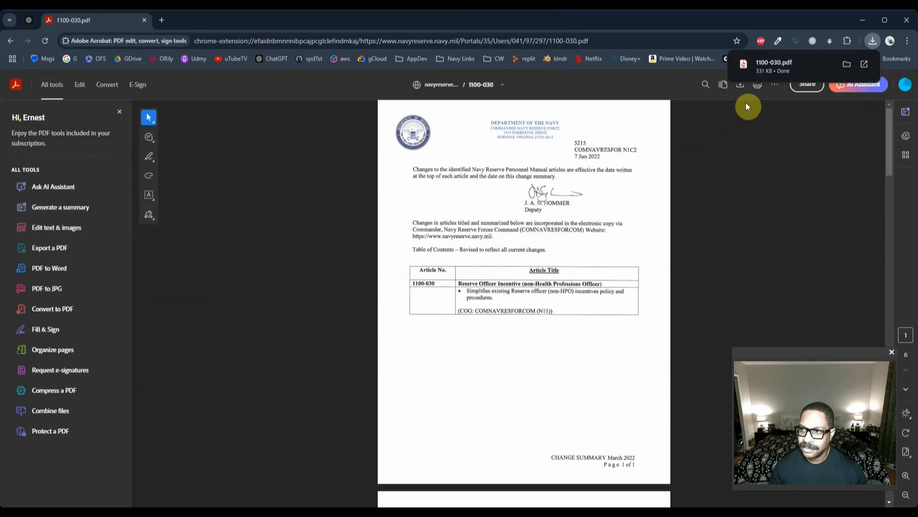
{"action": "left_click", "coordinate": [847, 68]}
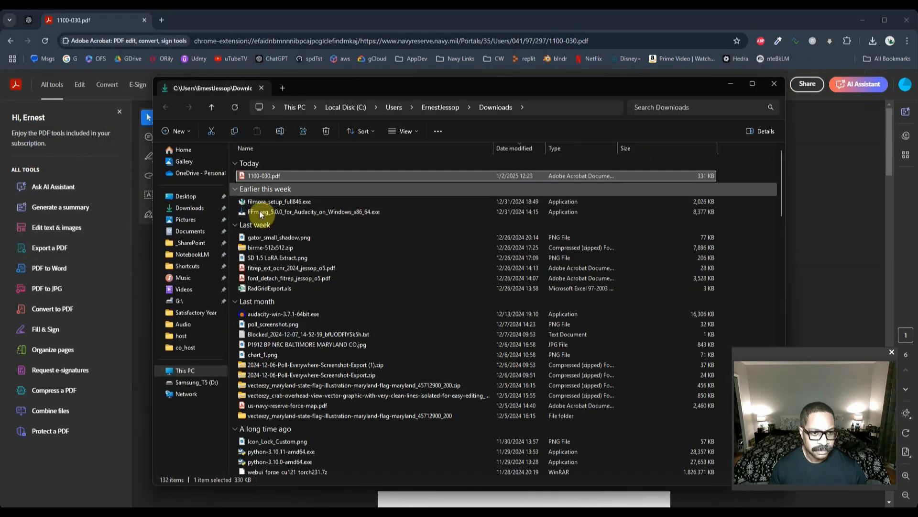
{"action": "double_click", "coordinate": [263, 176]}
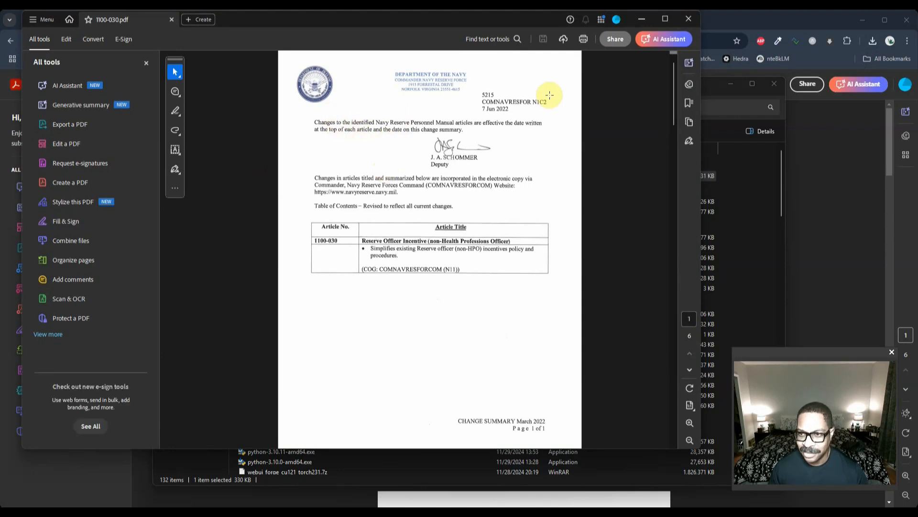
- Run text recognition on all pages of the PDF with the language English(US)
{"action": "left_click_drag", "start_coordinate": [673, 76], "coordinate": [667, 139]}
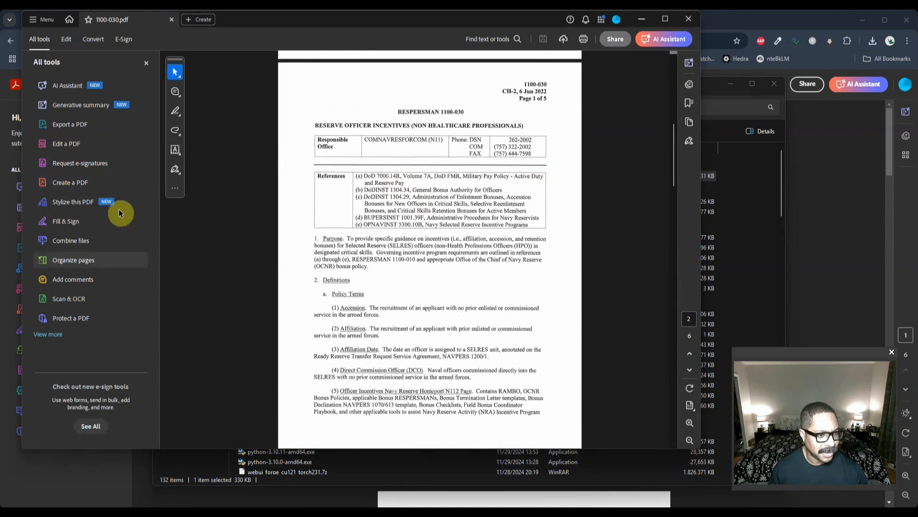
{"action": "left_click", "coordinate": [85, 300]}
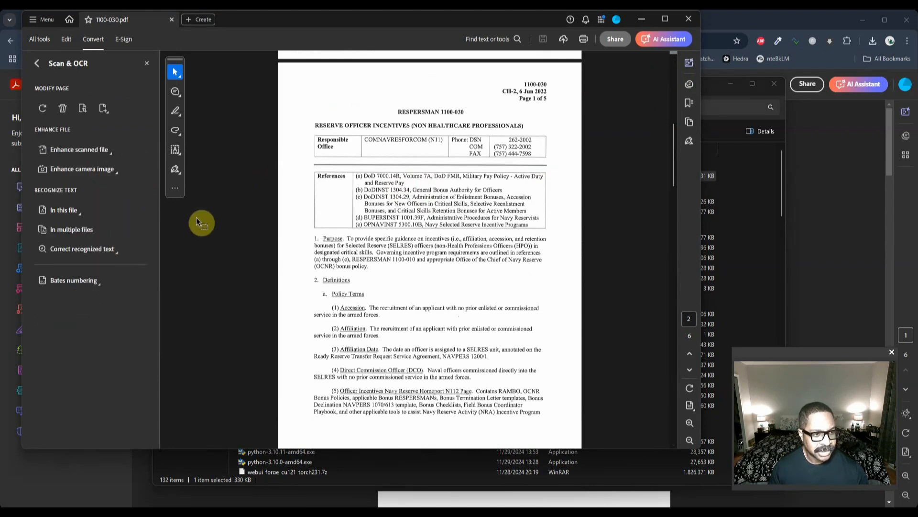
{"action": "left_click", "coordinate": [76, 214]}
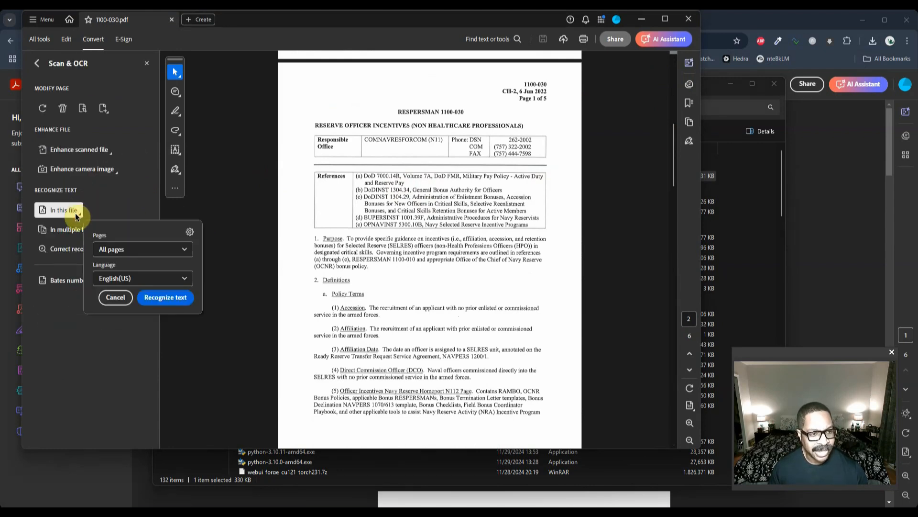
{"action": "left_click", "coordinate": [158, 297]}
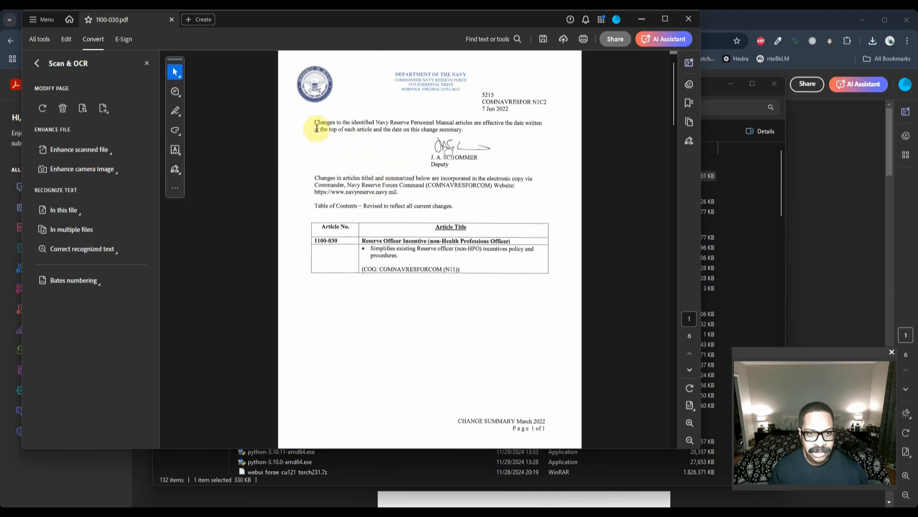
- Check that the recognized text can be selected on the change summary page and in the Purpose and Definitions sections
{"action": "mouse_move", "coordinate": [313, 125]}
{"action": "left_mouse_down"}
{"action": "mouse_move", "coordinate": [493, 184]}
{"action": "mouse_move", "coordinate": [436, 175]}
{"action": "mouse_move", "coordinate": [366, 189]}
{"action": "left_mouse_up"}
{"action": "scroll", "coordinate": [411, 229], "scroll_direction": "down", "scroll_amount": 3}
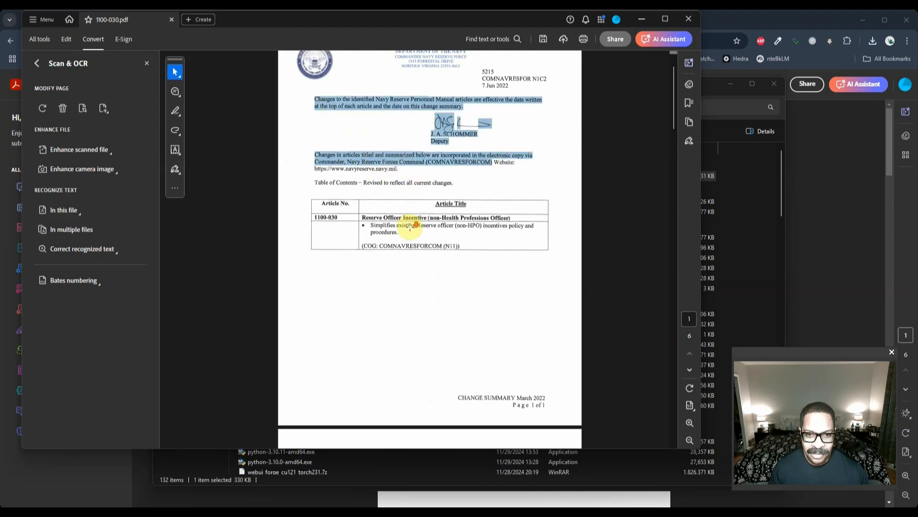
{"action": "scroll", "coordinate": [413, 229], "scroll_direction": "down", "scroll_amount": 15}
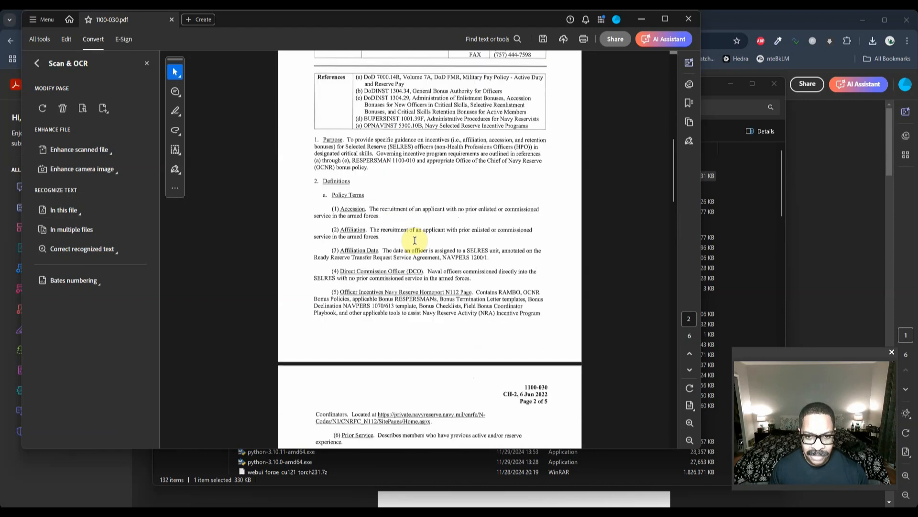
{"action": "left_click_drag", "start_coordinate": [323, 140], "coordinate": [408, 258]}
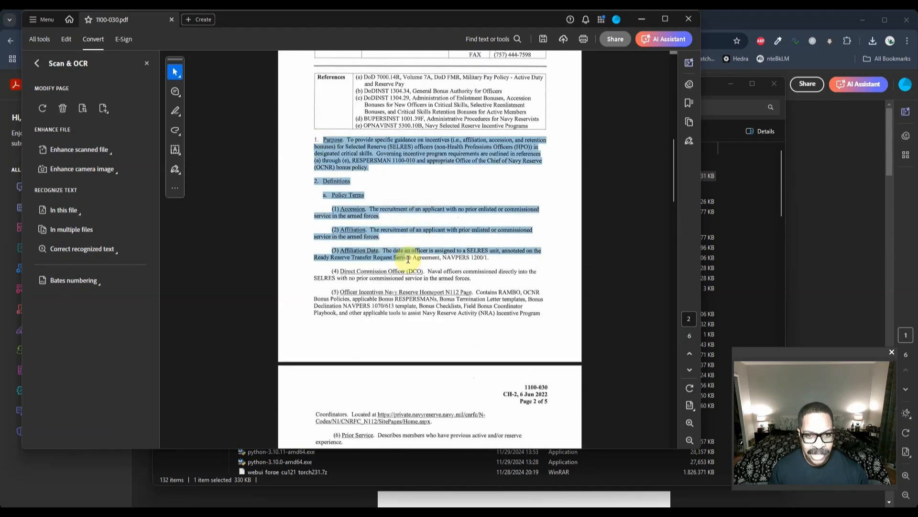
{"action": "scroll", "coordinate": [403, 261], "scroll_direction": "up", "scroll_amount": 15}
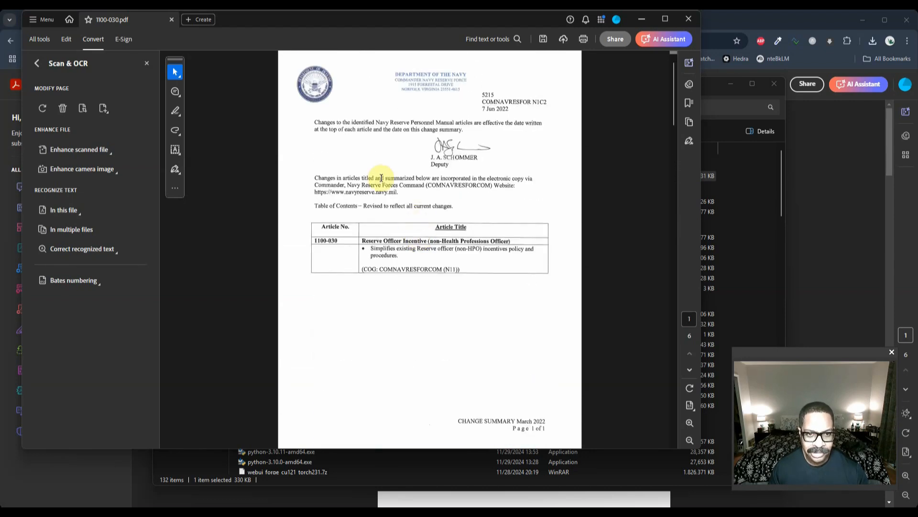
- Copy all recognized text of the PDF and paste it into a new Notepad++ document
{"action": "key", "text": "ctrl+a"}
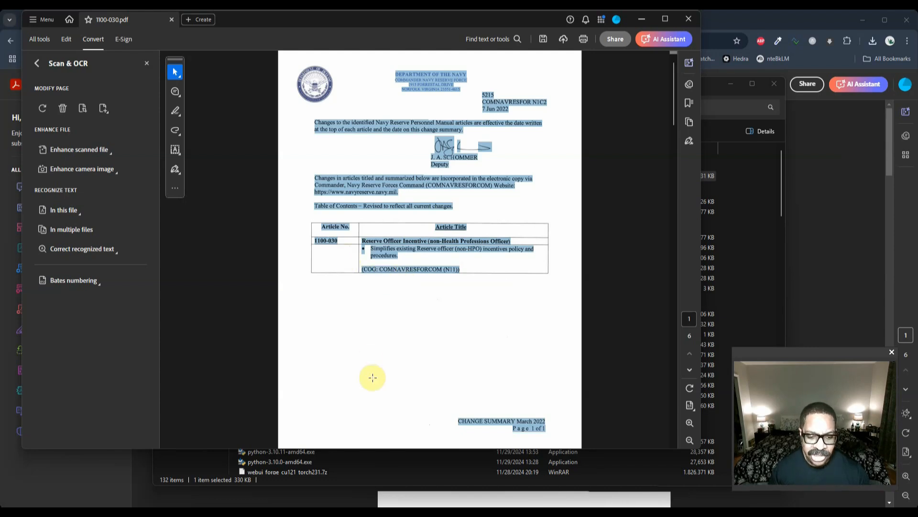
{"action": "scroll", "coordinate": [385, 318], "scroll_direction": "down", "scroll_amount": 6}
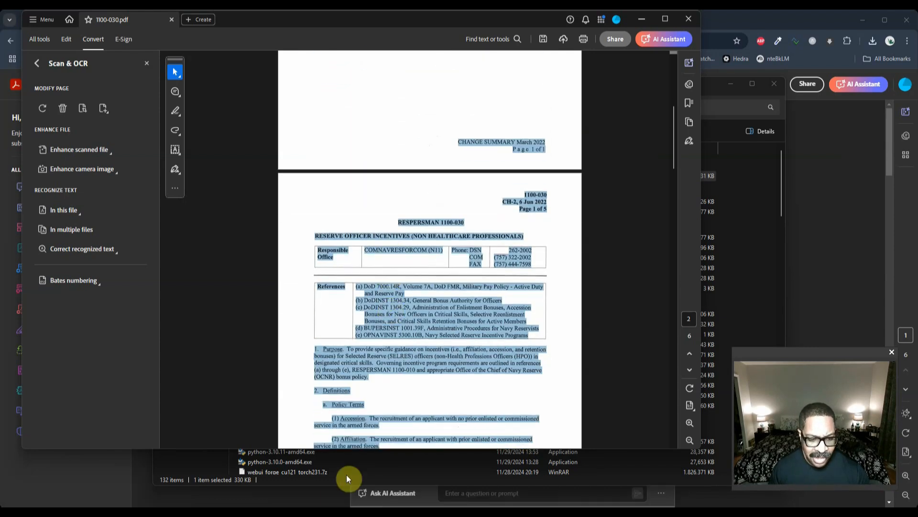
{"action": "left_click", "coordinate": [550, 514]}
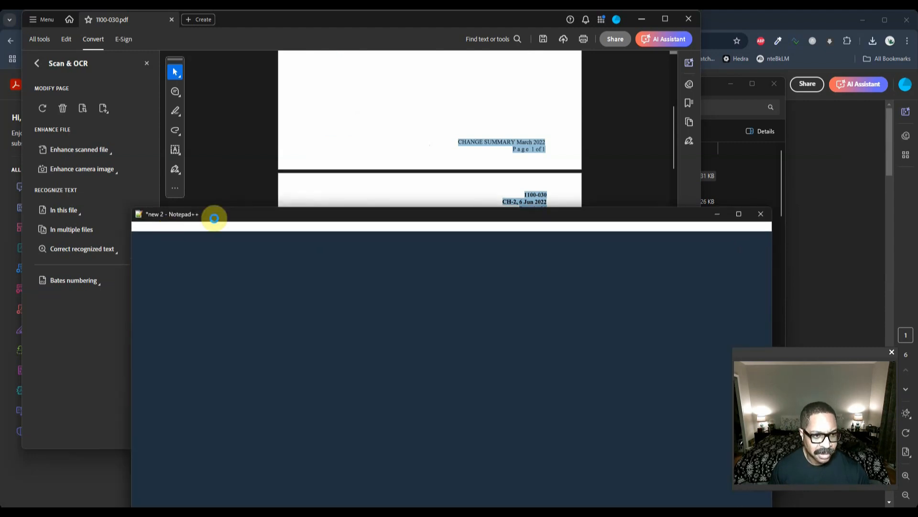
{"action": "left_click_drag", "start_coordinate": [219, 214], "coordinate": [246, 153]}
{"action": "left_click", "coordinate": [168, 178]}
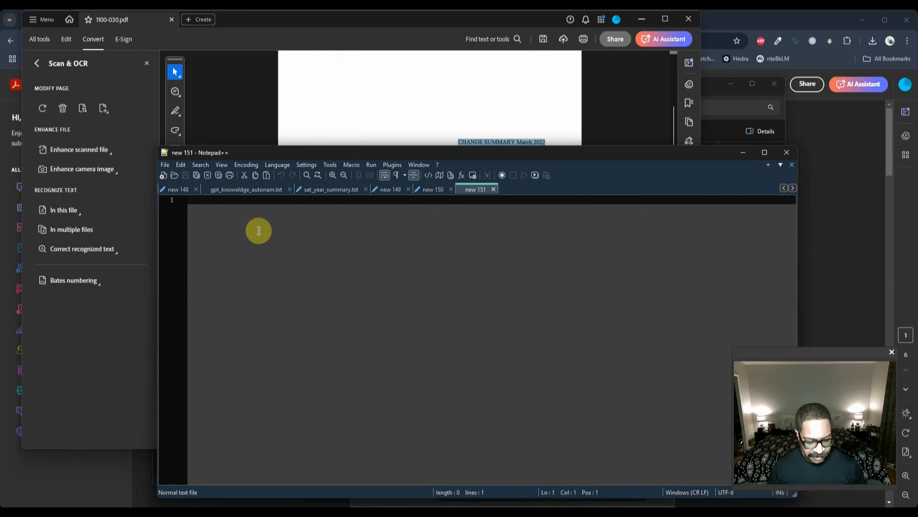
{"action": "key", "text": "ctrl+v"}
- Delete the garbled signature text on lines 10 and 11 of the pasted text
{"action": "scroll", "coordinate": [305, 283], "scroll_direction": "up", "scroll_amount": 20}
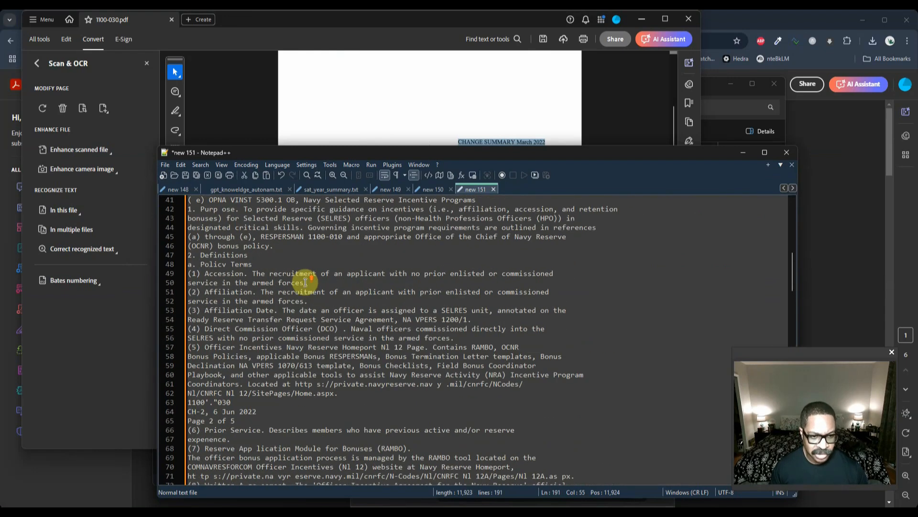
{"action": "scroll", "coordinate": [305, 282], "scroll_direction": "up", "scroll_amount": 14}
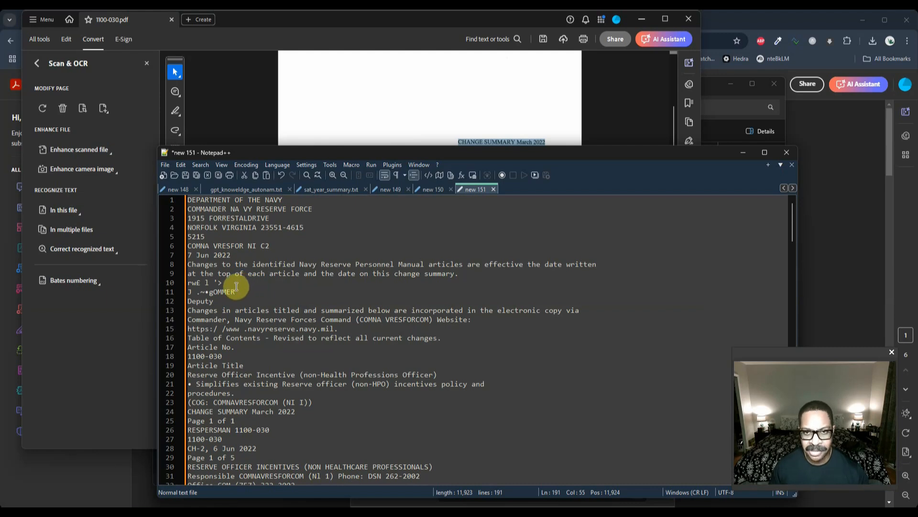
{"action": "left_click_drag", "start_coordinate": [237, 284], "coordinate": [196, 290]}
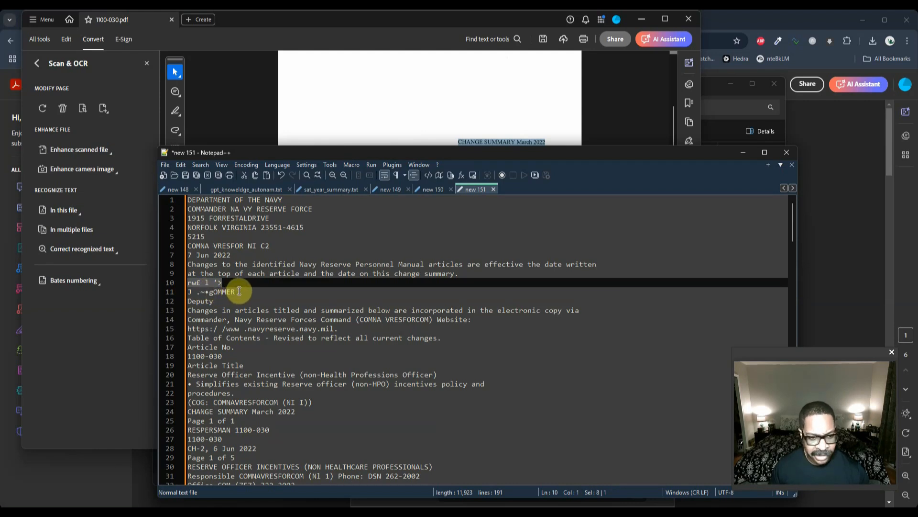
{"action": "left_click_drag", "start_coordinate": [242, 292], "coordinate": [188, 282]}
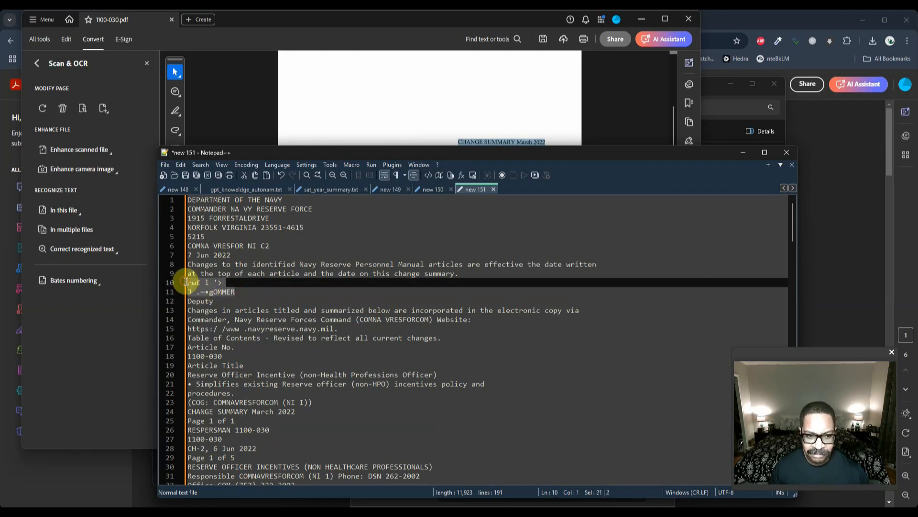
{"action": "key", "text": "Delete"}
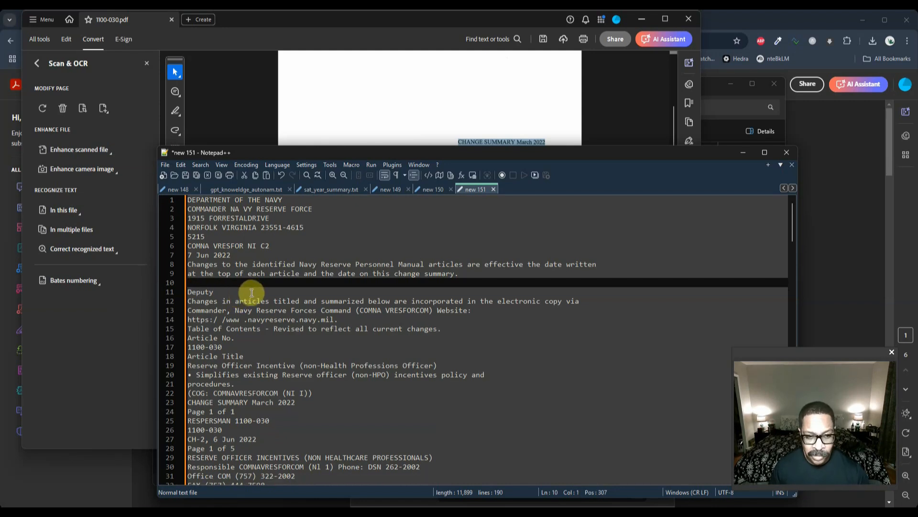
- Look through the rest of the pasted text down to its last line, and select the whole document
{"action": "scroll", "coordinate": [242, 274], "scroll_direction": "down", "scroll_amount": 20}
{"action": "scroll", "coordinate": [241, 274], "scroll_direction": "down", "scroll_amount": 20}
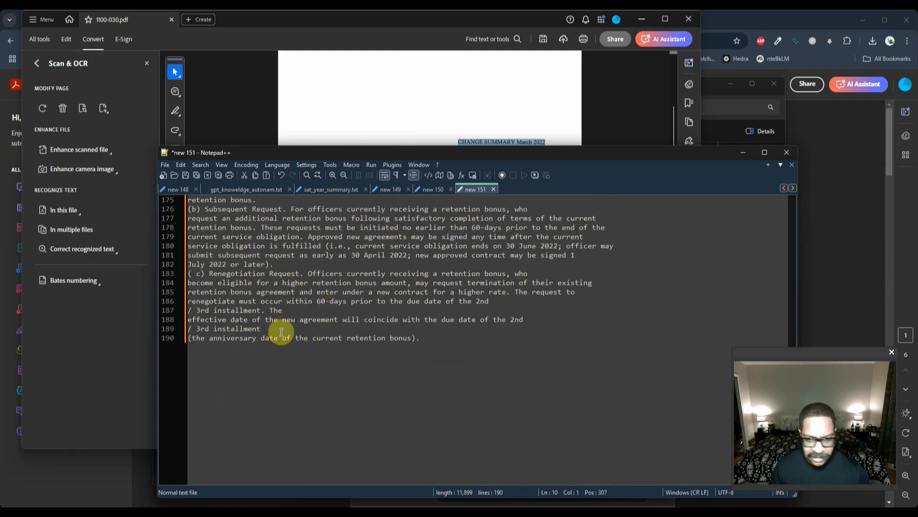
{"action": "scroll", "coordinate": [284, 331], "scroll_direction": "up", "scroll_amount": 15}
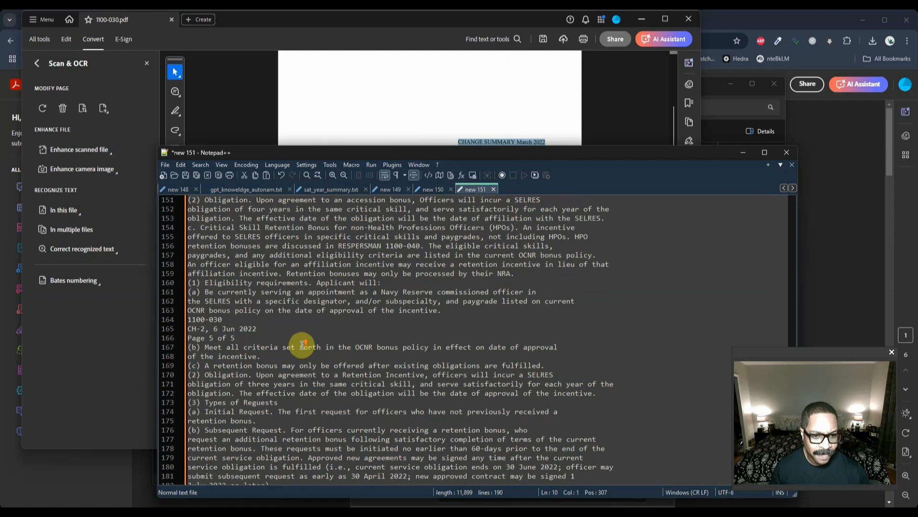
{"action": "left_click", "coordinate": [304, 275]}
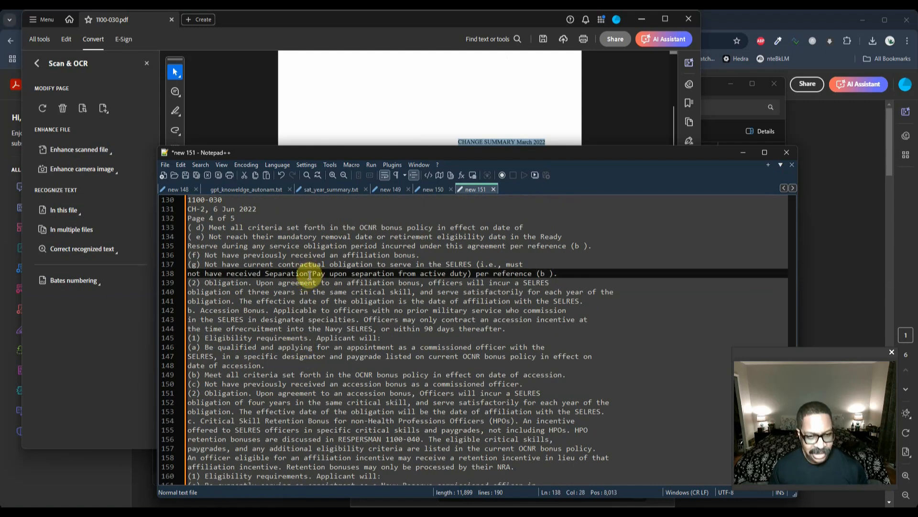
{"action": "key", "text": "ctrl+a"}
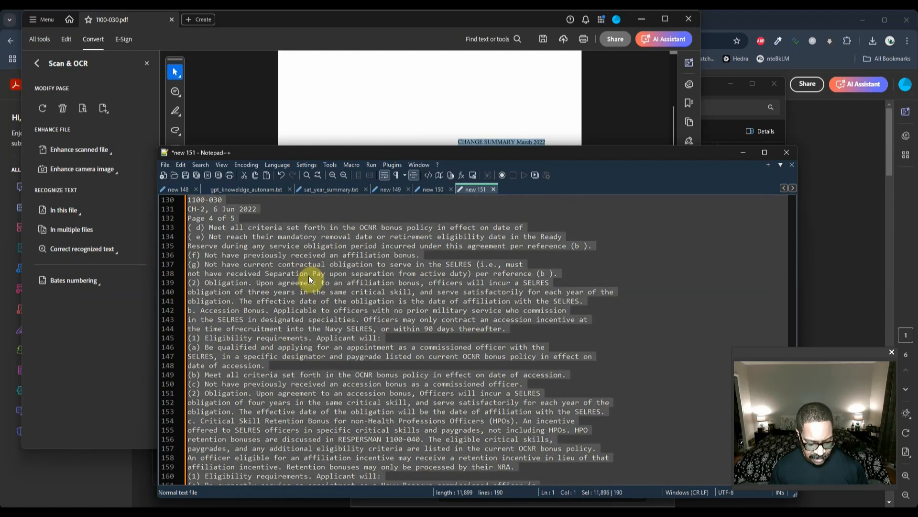
- Start saving the document under a new name and choose the NotebookLM folder in Documents as the location
{"action": "left_click", "coordinate": [168, 162]}
{"action": "left_click", "coordinate": [202, 238]}
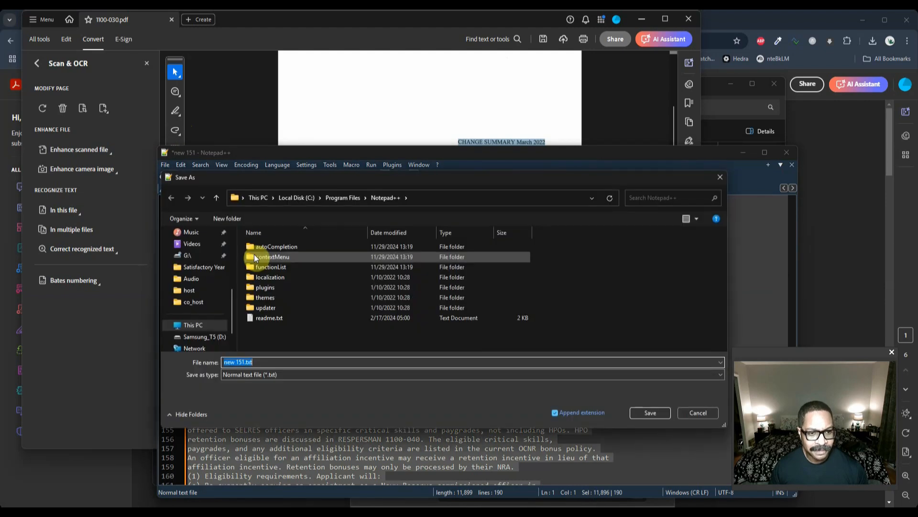
{"action": "scroll", "coordinate": [176, 268], "scroll_direction": "up", "scroll_amount": 2}
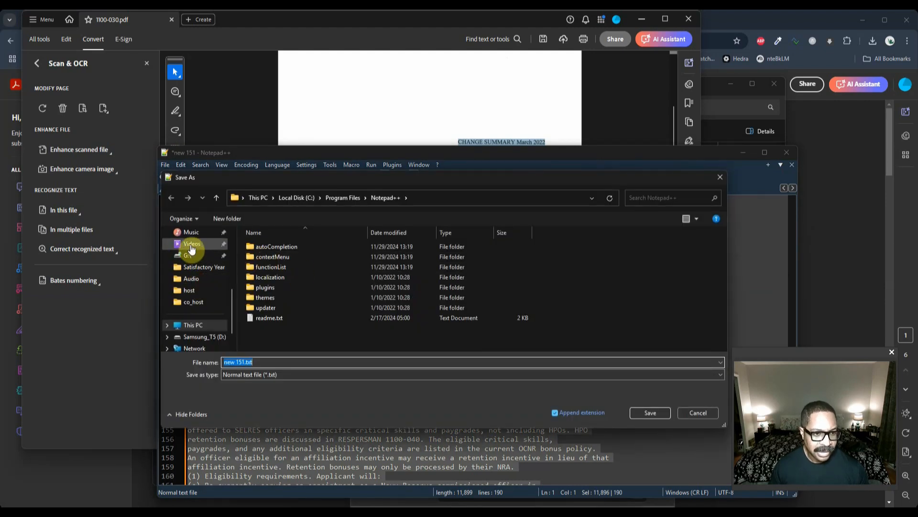
{"action": "scroll", "coordinate": [208, 258], "scroll_direction": "up", "scroll_amount": 3}
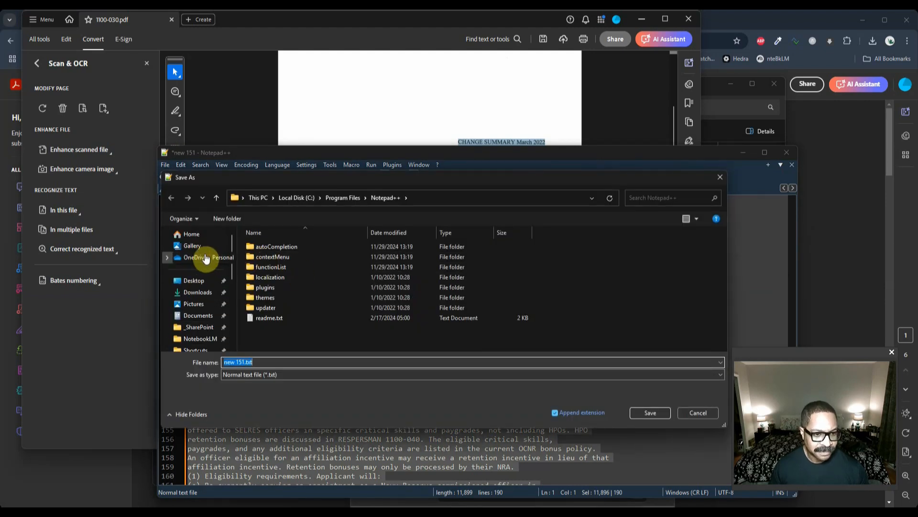
{"action": "left_click", "coordinate": [202, 316]}
{"action": "scroll", "coordinate": [291, 263], "scroll_direction": "down", "scroll_amount": 6}
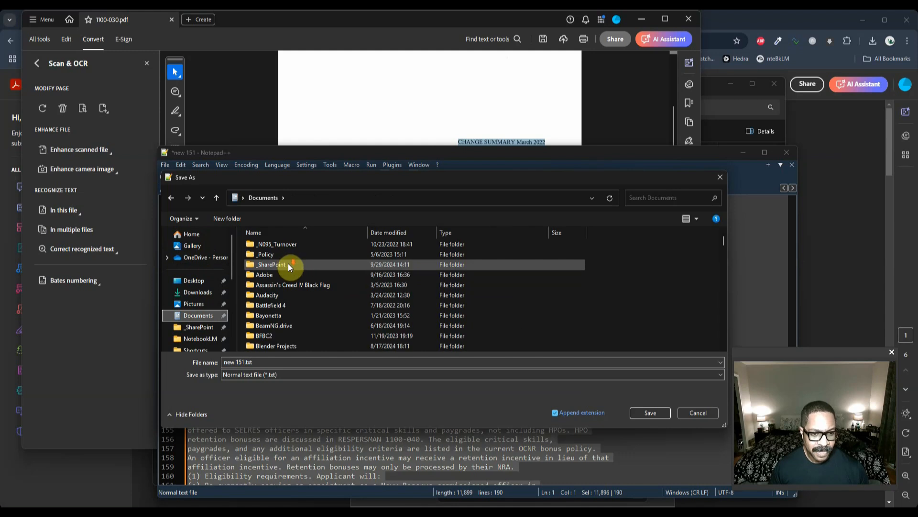
{"action": "scroll", "coordinate": [318, 281], "scroll_direction": "down", "scroll_amount": 5}
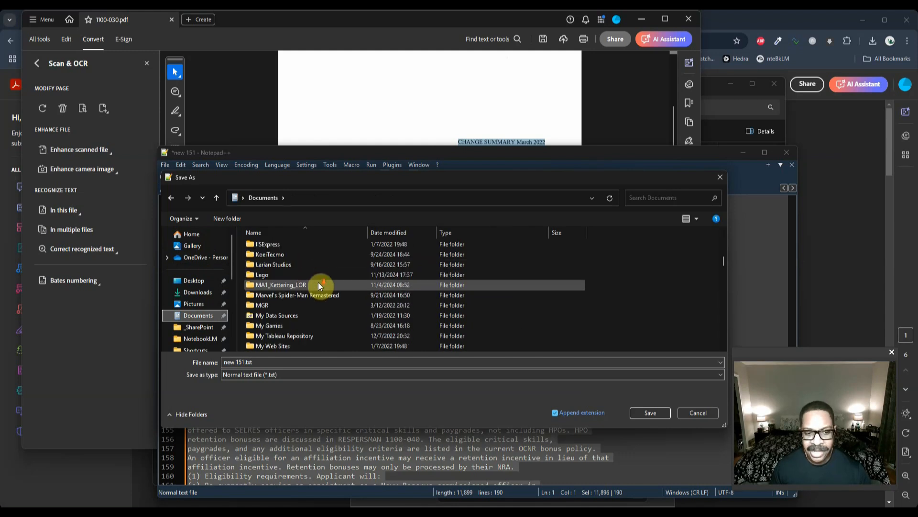
{"action": "scroll", "coordinate": [318, 285], "scroll_direction": "down", "scroll_amount": 2}
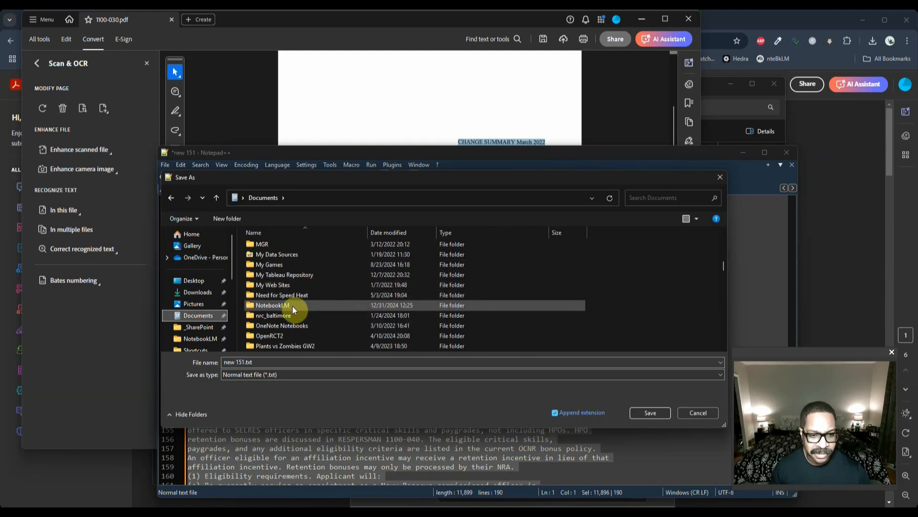
{"action": "double_click", "coordinate": [286, 306]}
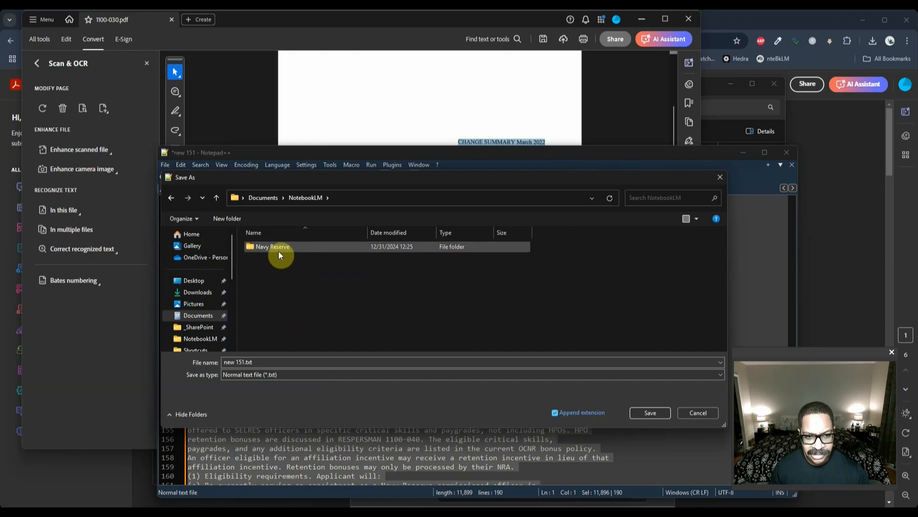
- Create a folder named Demo inside the NotebookLM folder and open it as the save location
{"action": "left_click", "coordinate": [238, 223]}
{"action": "type", "text": "Demo"}
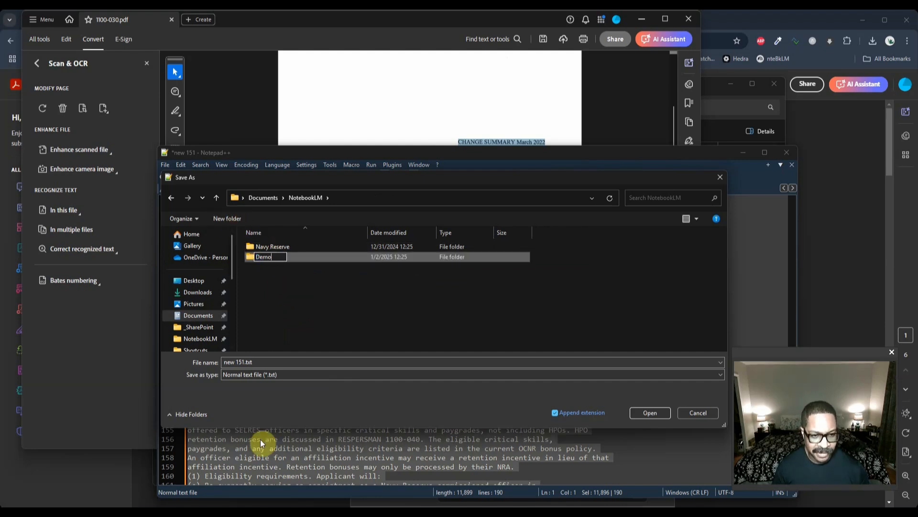
{"action": "key", "text": "Return"}
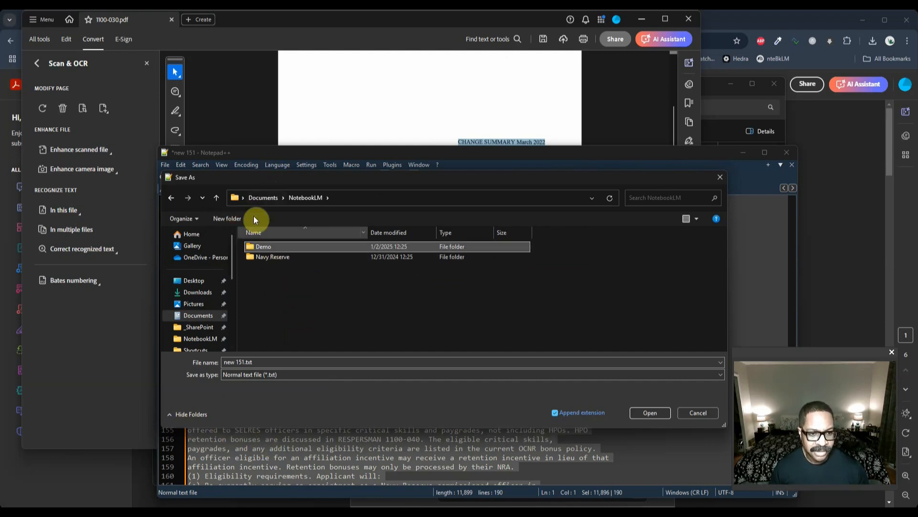
{"action": "double_click", "coordinate": [253, 248]}
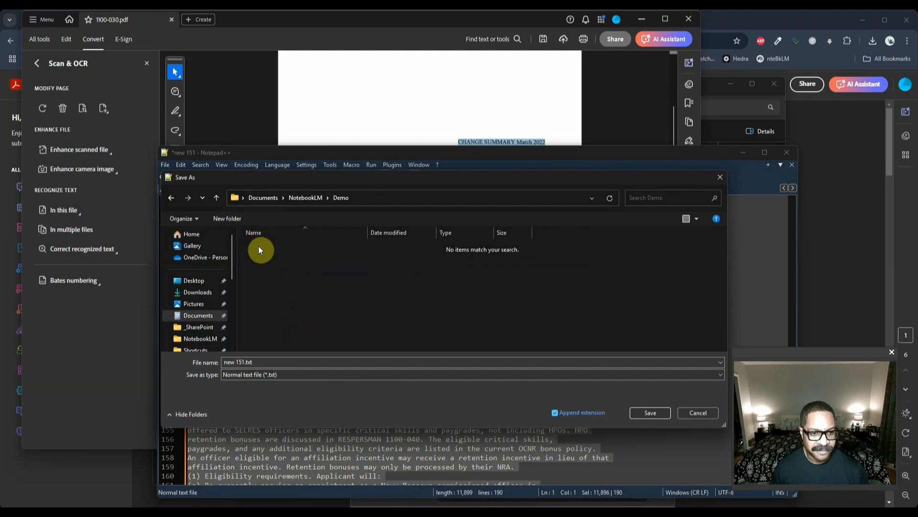
- Name the file article.txt and save it in the Demo folder
{"action": "left_click", "coordinate": [248, 362]}
{"action": "left_click_drag", "start_coordinate": [245, 362], "coordinate": [210, 357]}
{"action": "type", "text": "article"}
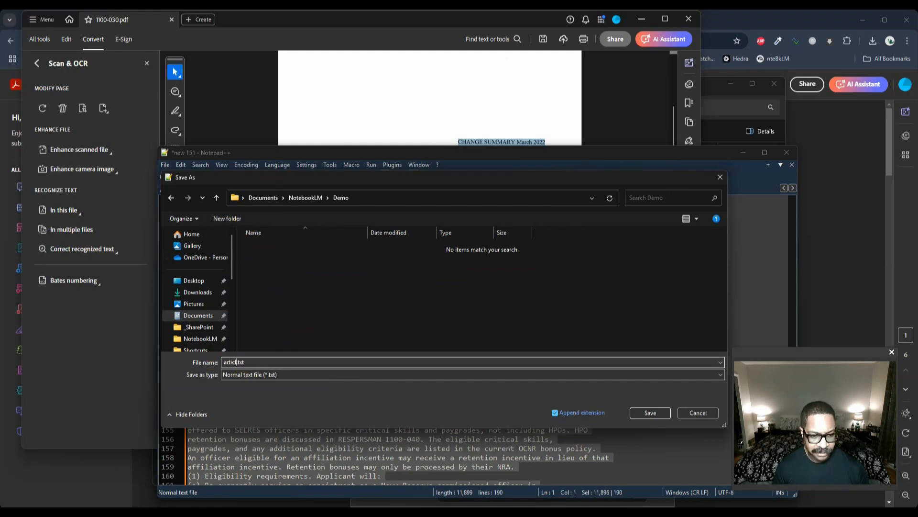
{"action": "key", "text": "Return"}
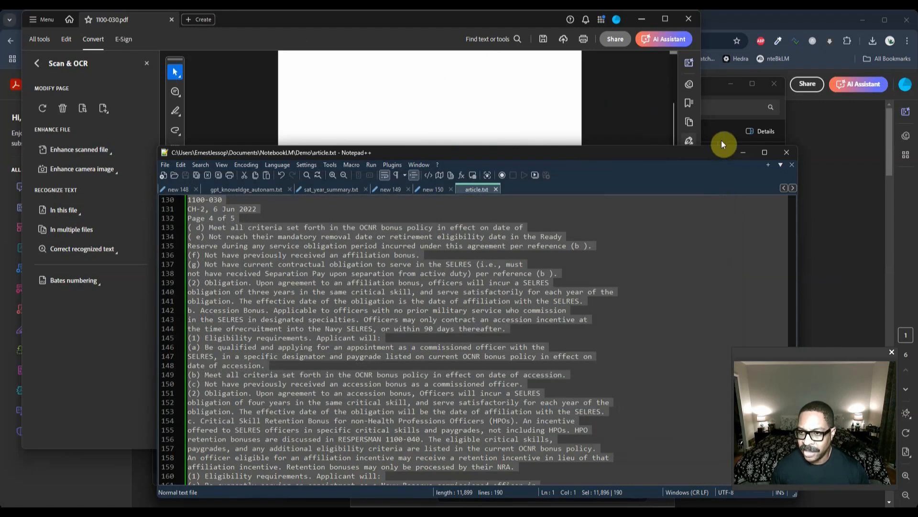
- Minimize the text editor and the PDF window, and close the Downloads folder window to return to the web browser
{"action": "left_click", "coordinate": [743, 152]}
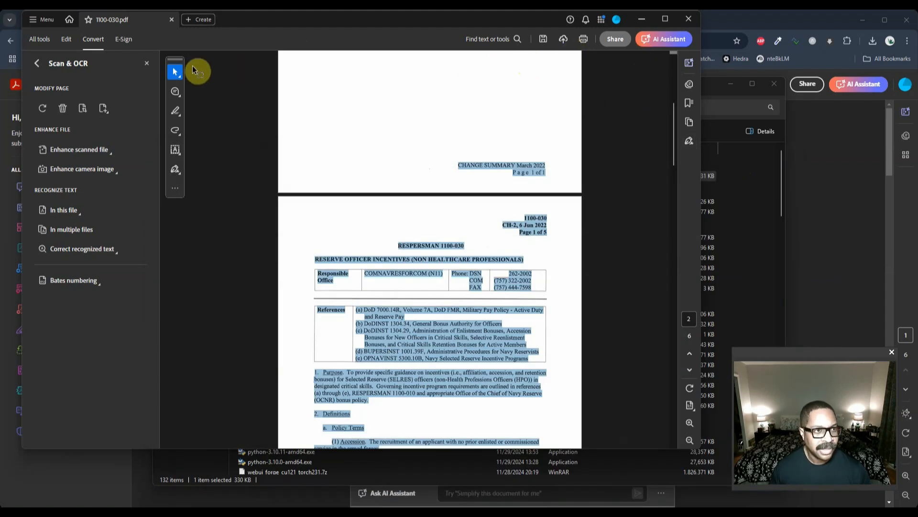
{"action": "left_click", "coordinate": [642, 21]}
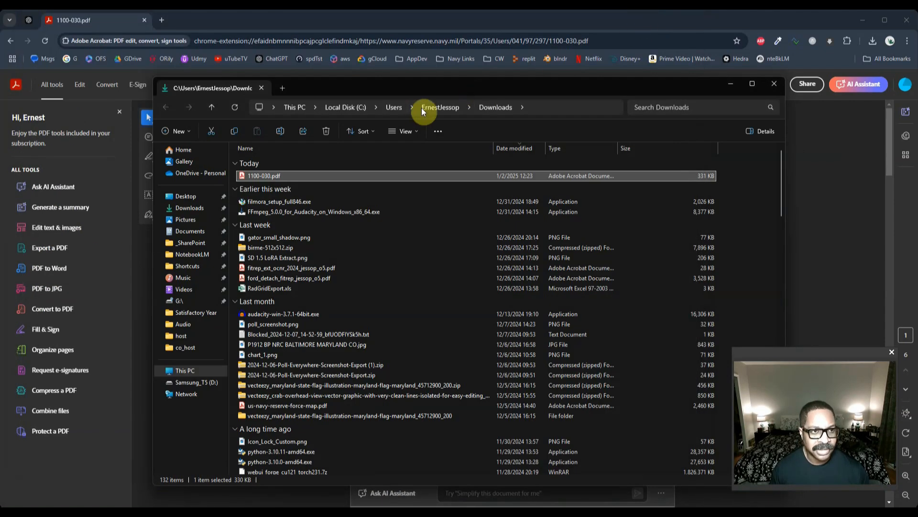
{"action": "left_click", "coordinate": [774, 84]}
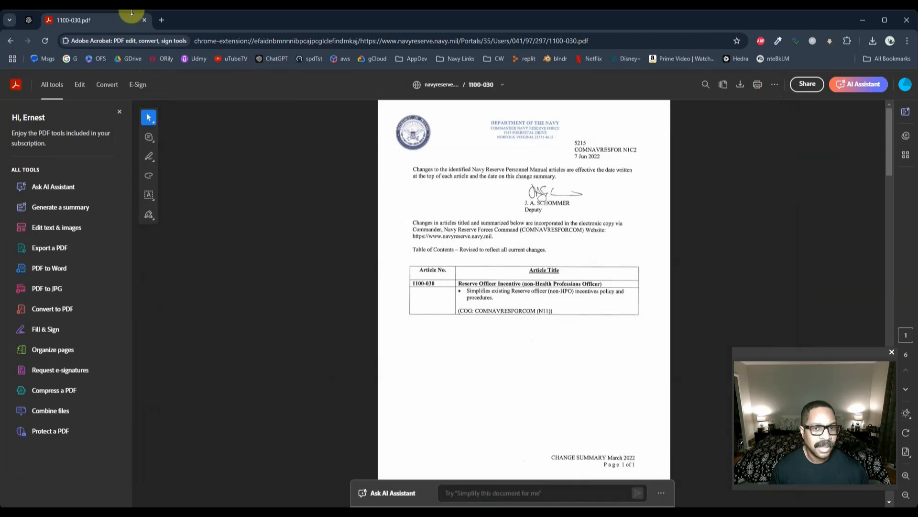
- Search Google for "notebookLm" in a new browser tab
{"action": "left_click", "coordinate": [162, 20]}
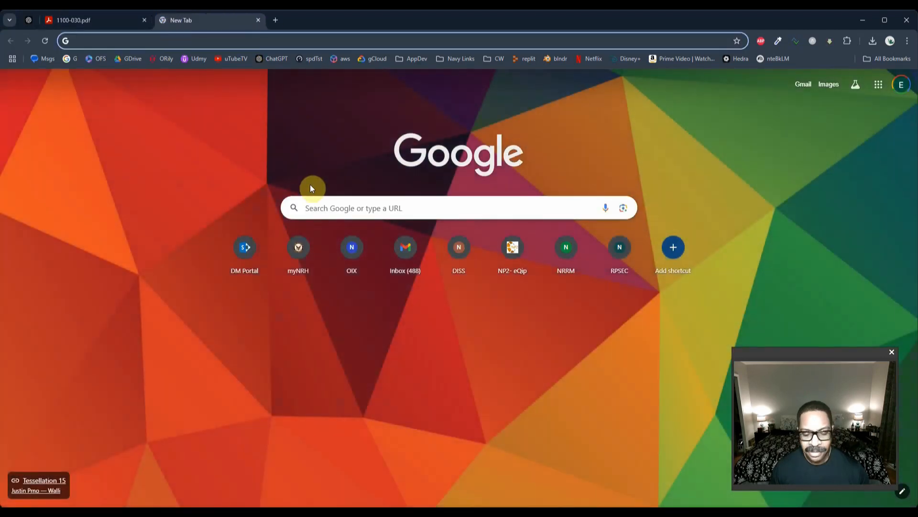
{"action": "left_click", "coordinate": [327, 203]}
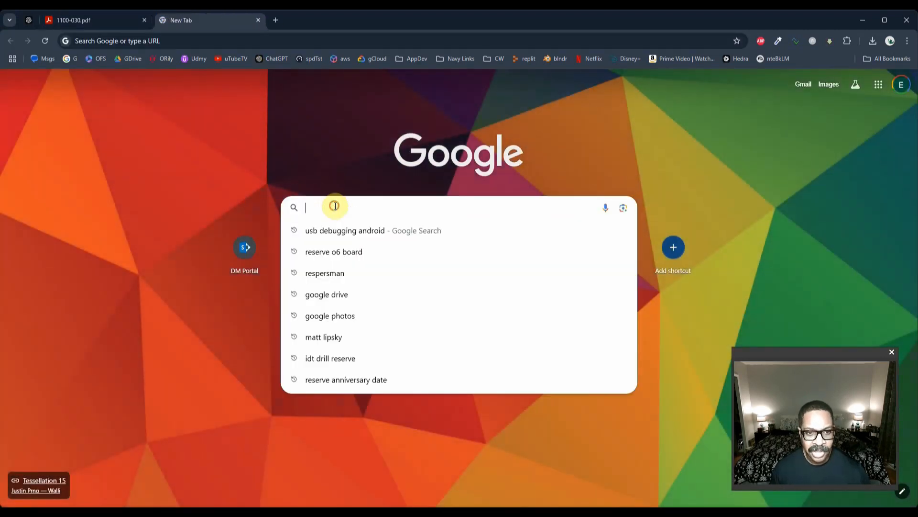
{"action": "type", "text": "notebookLm lim"}
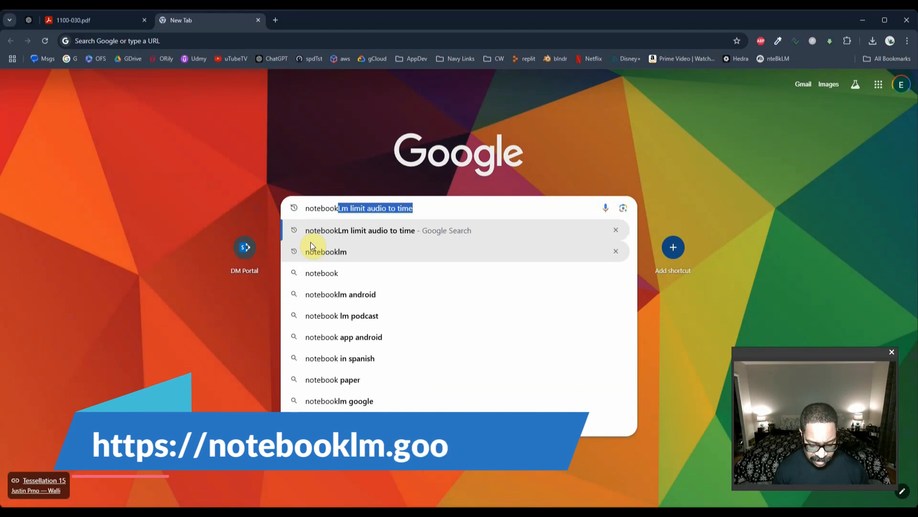
{"action": "key", "text": "Return"}
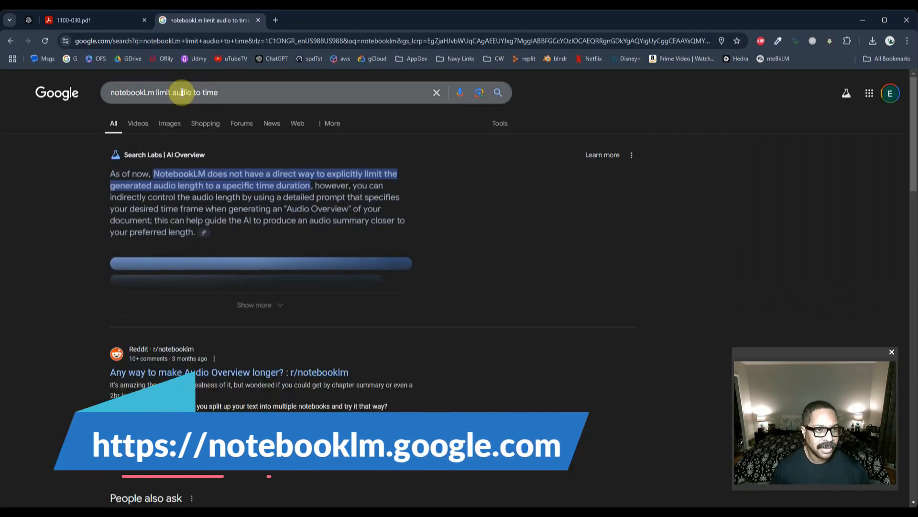
{"action": "left_click_drag", "start_coordinate": [155, 92], "coordinate": [282, 98]}
{"action": "key", "text": "BackSpace"}
{"action": "key", "text": "Return"}
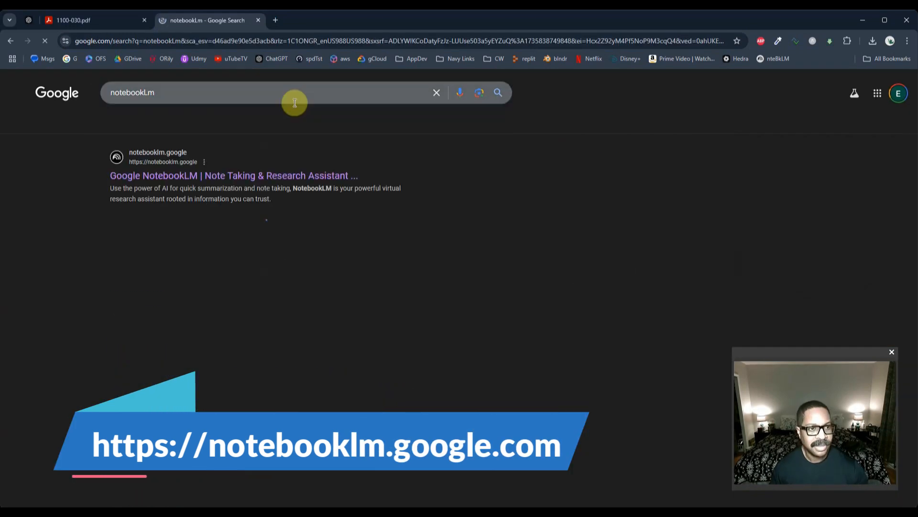
- Open NotebookLM from its official site in the search results and create a new notebook
{"action": "left_click", "coordinate": [189, 177]}
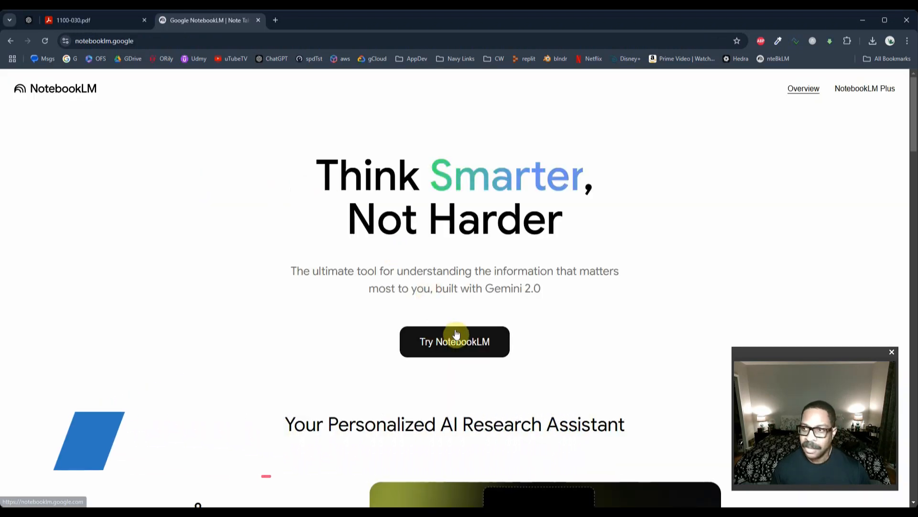
{"action": "left_click", "coordinate": [454, 339]}
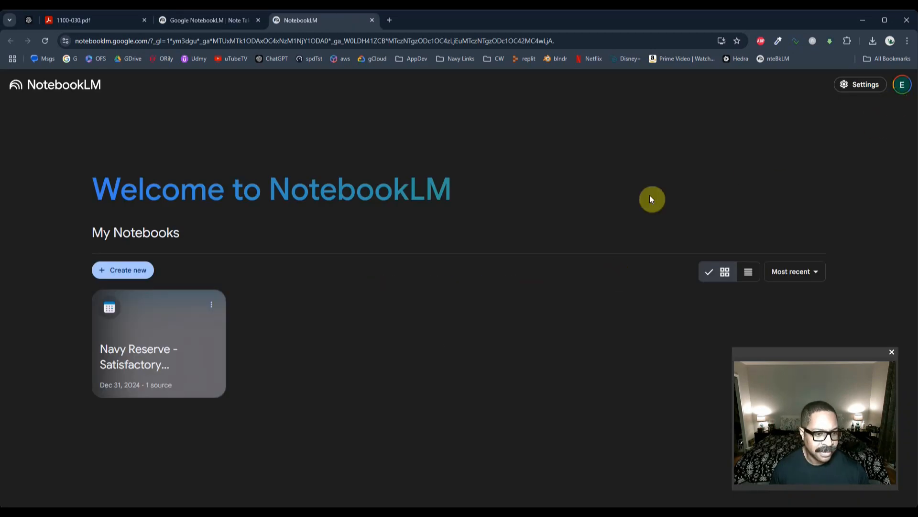
{"action": "left_click", "coordinate": [133, 267]}
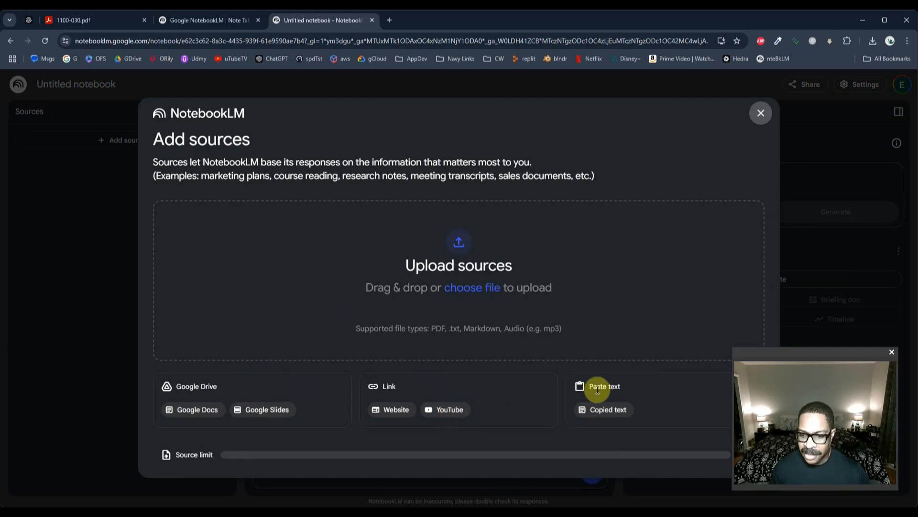
- Add article.txt from the NotebookLM\Demo folder to the new notebook as an uploaded source
{"action": "left_click", "coordinate": [561, 504]}
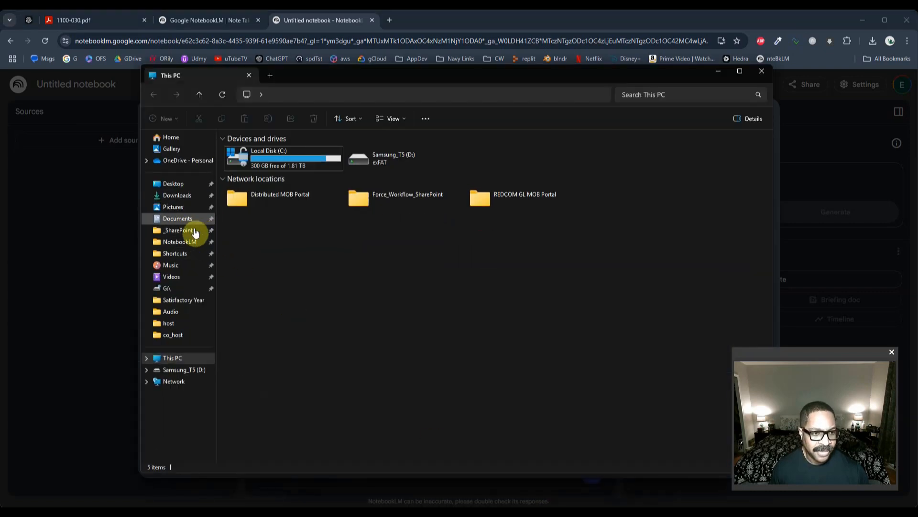
{"action": "left_click", "coordinate": [189, 243]}
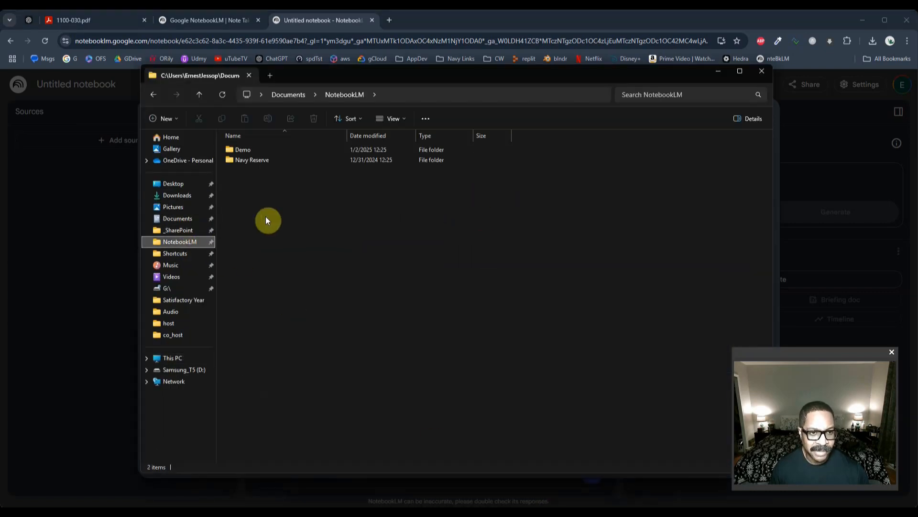
{"action": "double_click", "coordinate": [242, 150]}
{"action": "left_click_drag", "start_coordinate": [446, 80], "coordinate": [309, 122]}
{"action": "left_click_drag", "start_coordinate": [107, 197], "coordinate": [702, 340]}
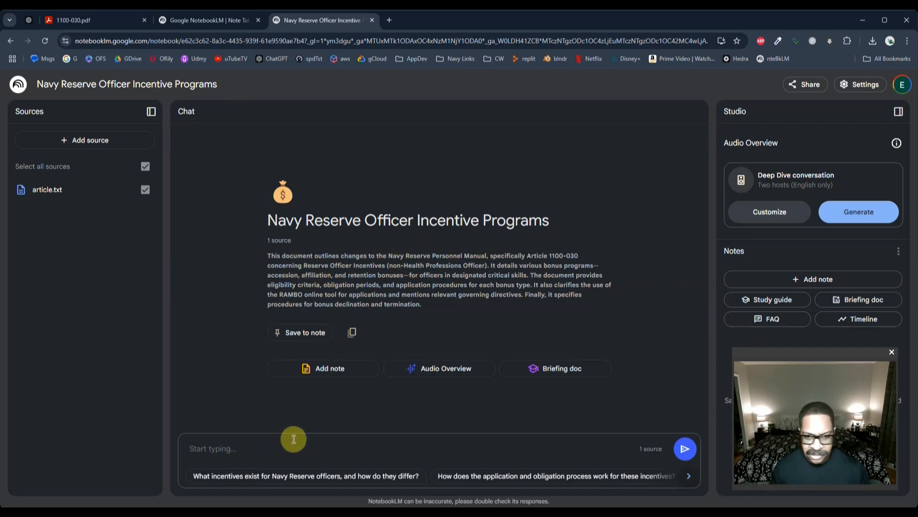
- Ask the notebook chat "What is this article about?" and read through its answer from the beginning
{"action": "type", "text": "What "}
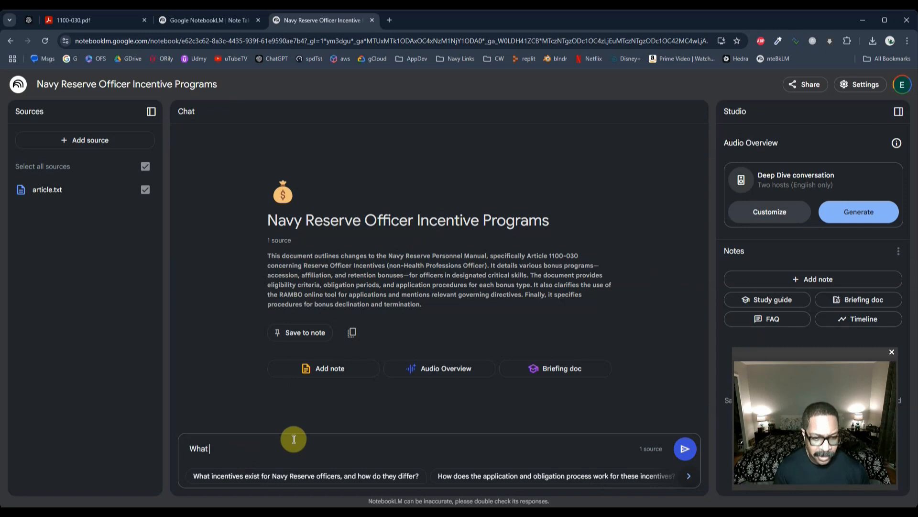
{"action": "type", "text": "is this article"}
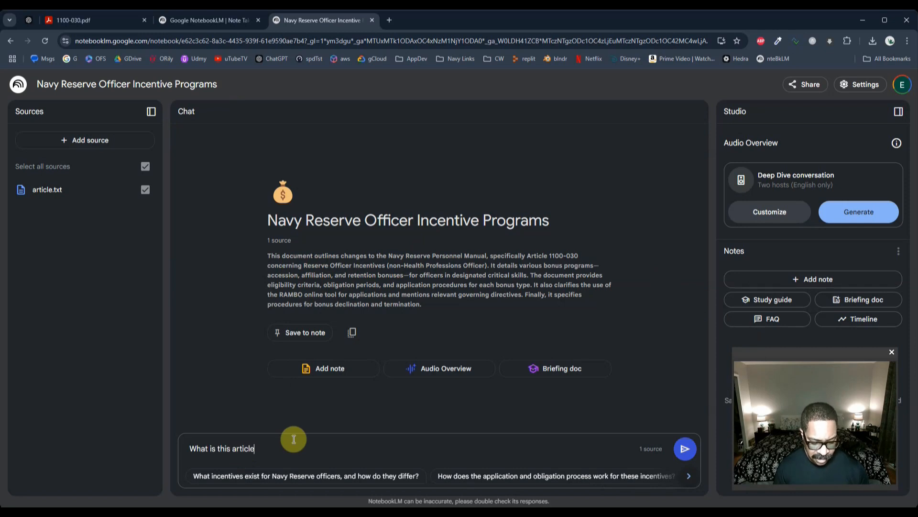
{"action": "type", "text": " about?"}
{"action": "key", "text": "Return"}
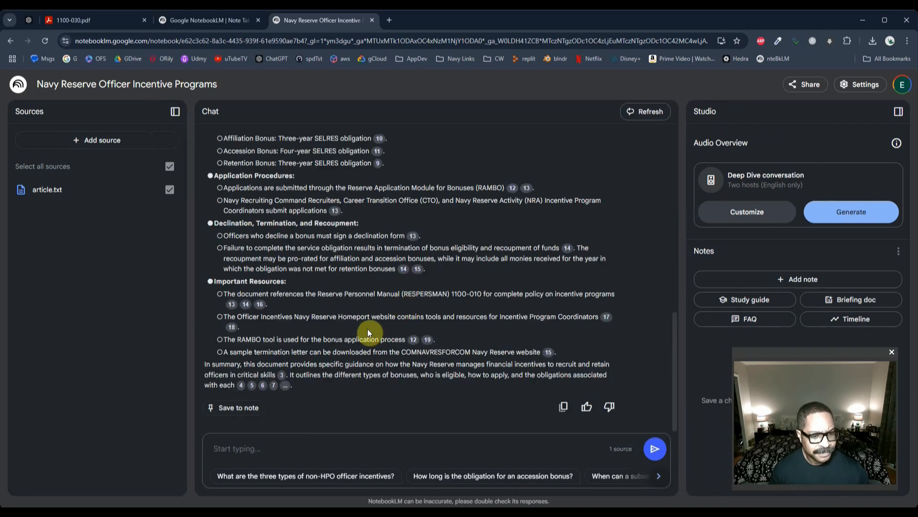
{"action": "scroll", "coordinate": [342, 367], "scroll_direction": "up", "scroll_amount": 4}
{"action": "scroll", "coordinate": [342, 367], "scroll_direction": "up", "scroll_amount": 4}
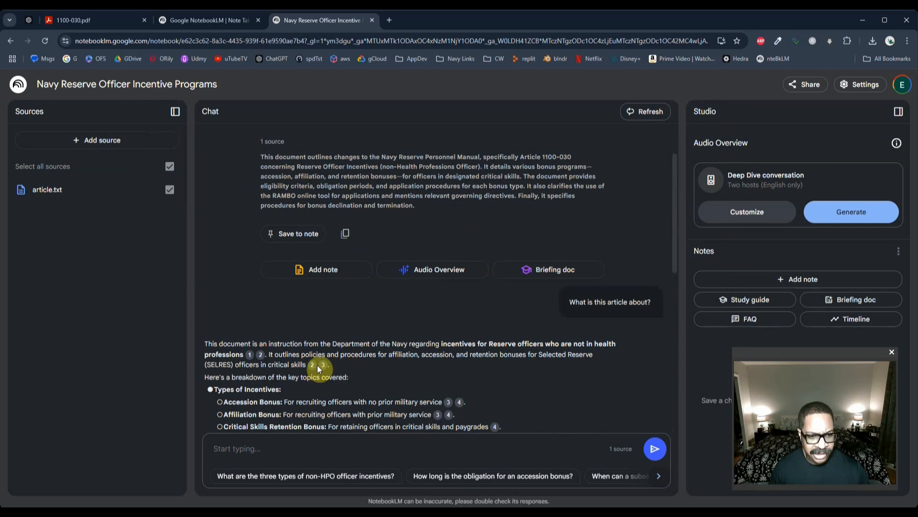
{"action": "scroll", "coordinate": [326, 366], "scroll_direction": "down", "scroll_amount": 2}
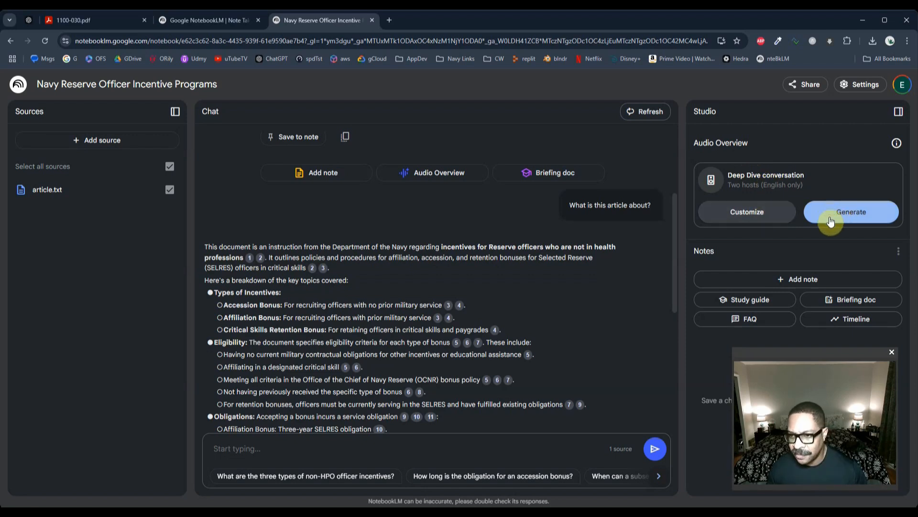
- Open the Audio Overview customization and, in ChatGPT, request a NotebookLM prompt on Reserve Medical Officer bonuses, short, at 8th-grade level, no more than 500 characters
{"action": "left_click", "coordinate": [753, 215]}
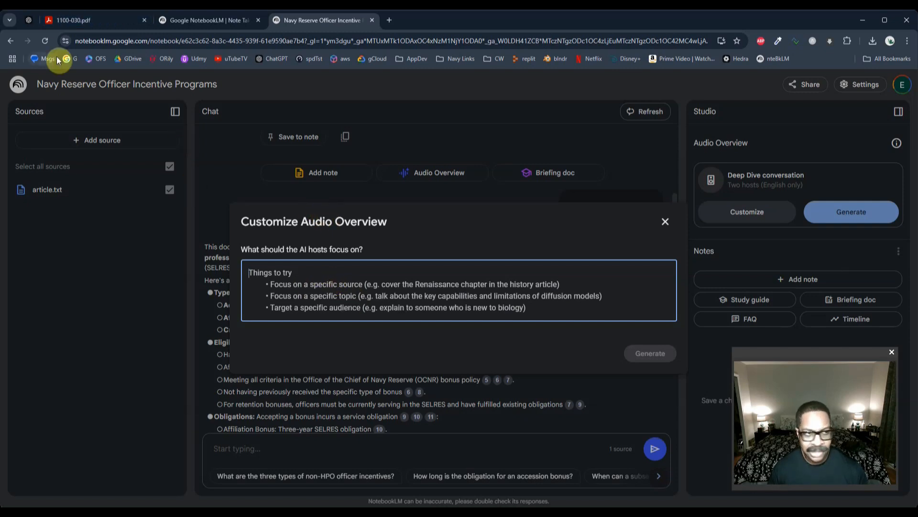
{"action": "left_click", "coordinate": [29, 22]}
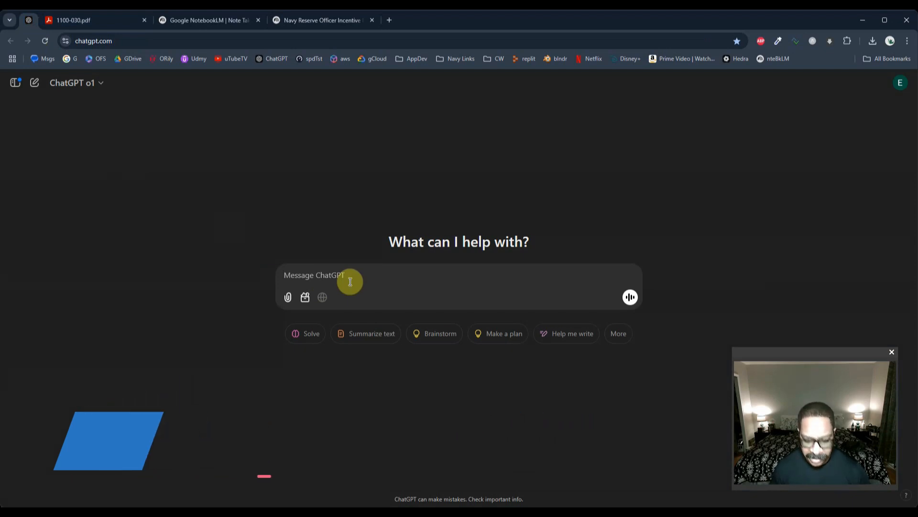
{"action": "type", "text": "Create a prompt that O1 "}
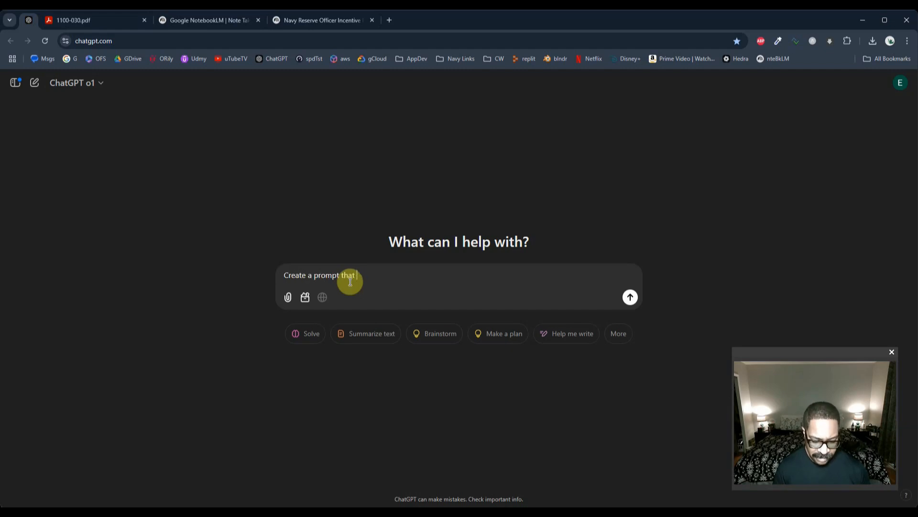
{"action": "type", "text": "can use for NotebookLM"}
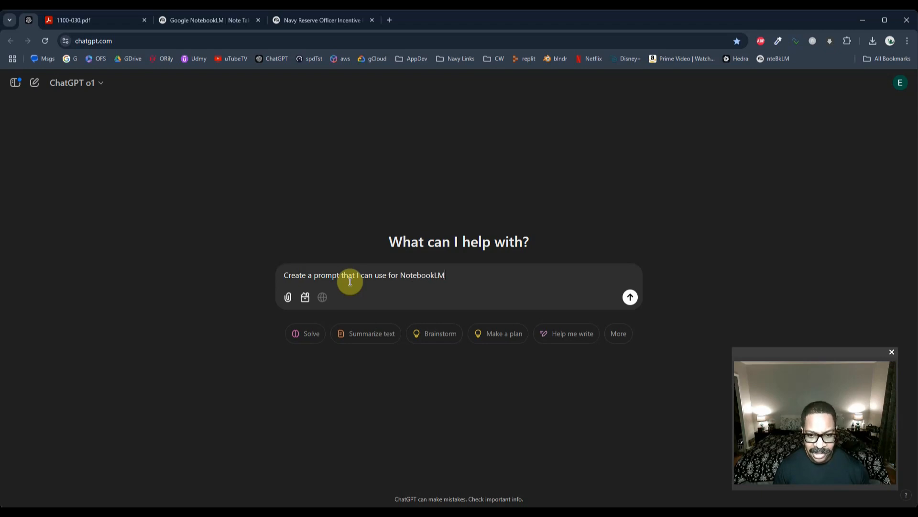
{"action": "type", "text": " that di"}
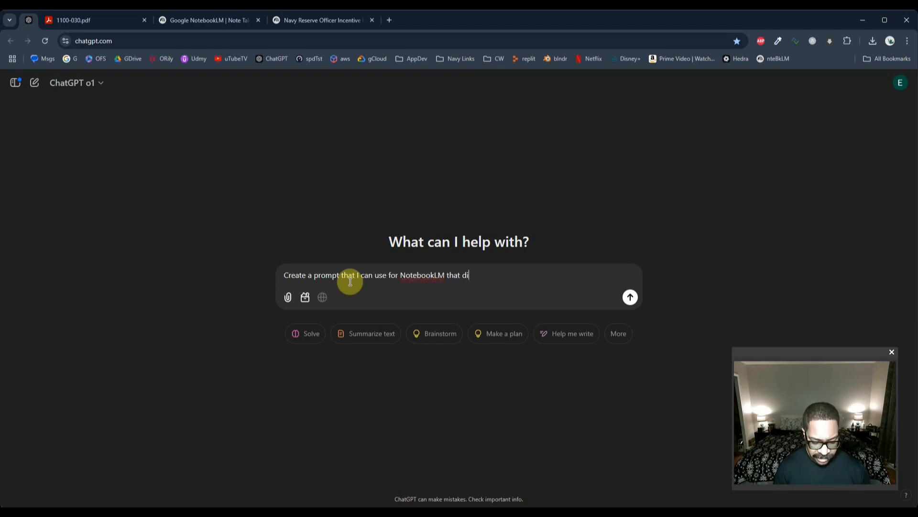
{"action": "type", "text": "scusses Reserve Medical Officer bonuses. Keep i"}
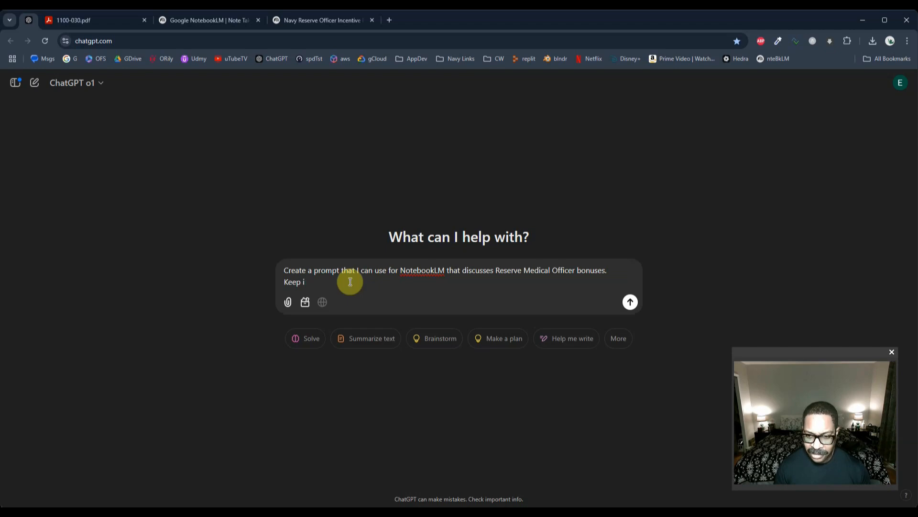
{"action": "type", "text": "t short and"}
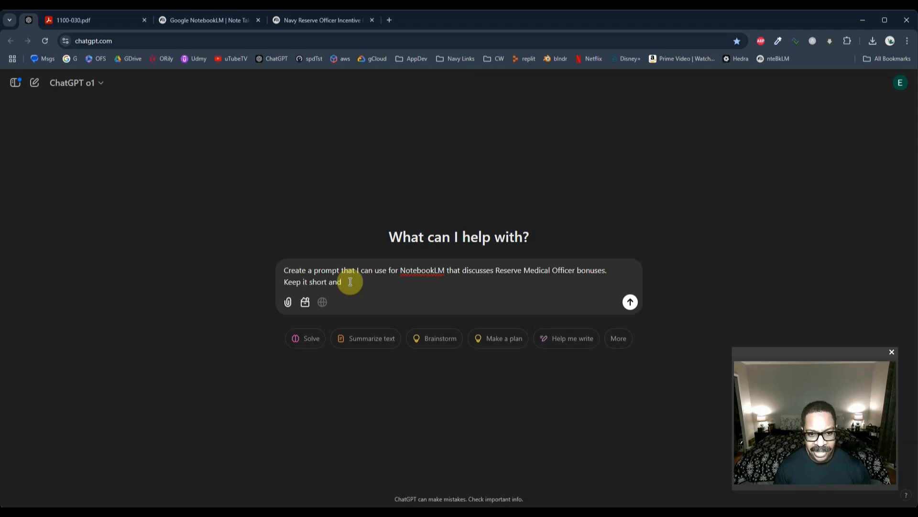
{"action": "type", "text": " use termin"}
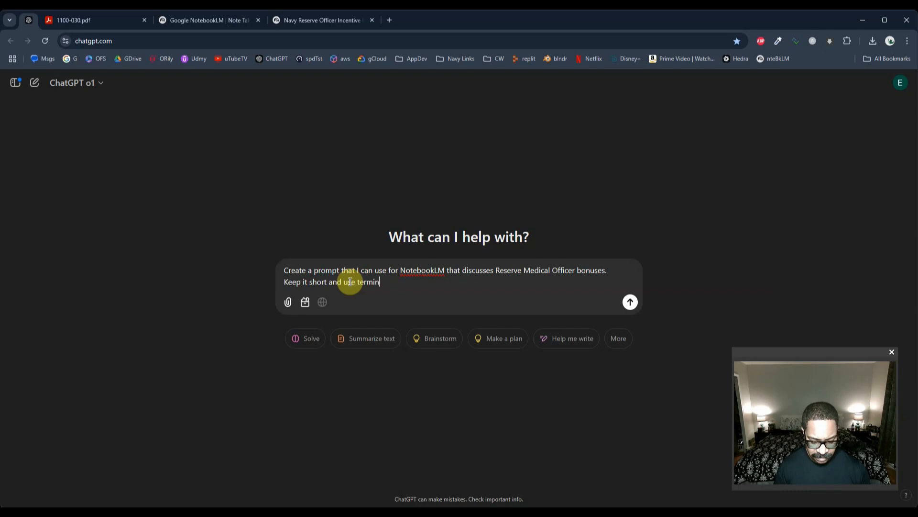
{"action": "type", "text": "ology that an 8th grader"}
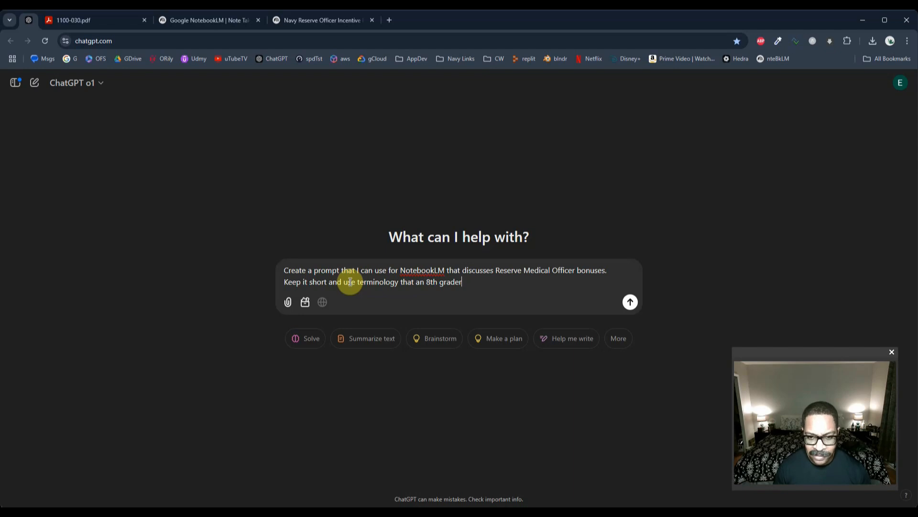
{"action": "type", "text": " can understand. No"}
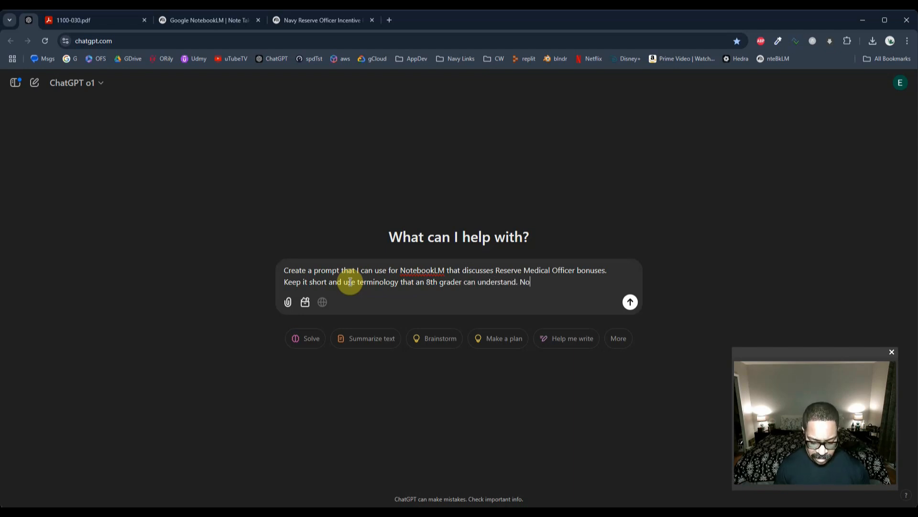
{"action": "type", "text": " more than 500 chara"}
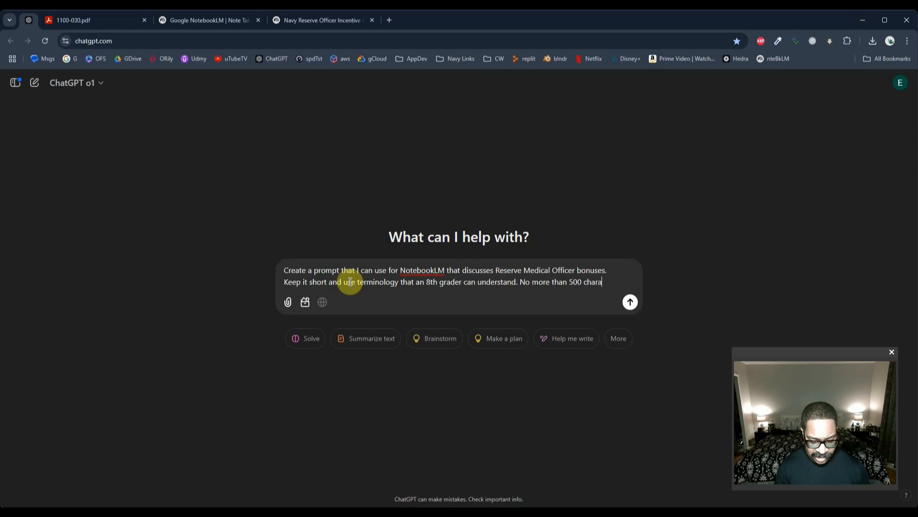
{"action": "type", "text": "cters for the prompt."}
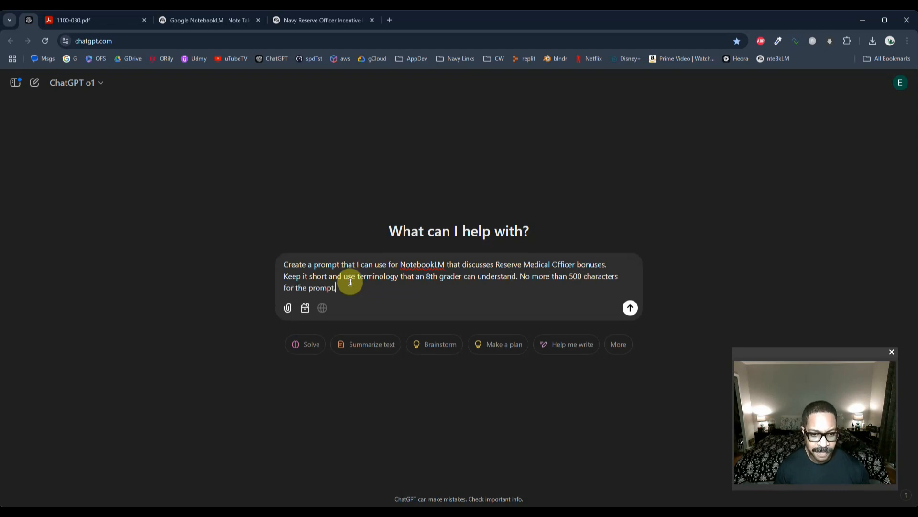
{"action": "key", "text": "Return"}
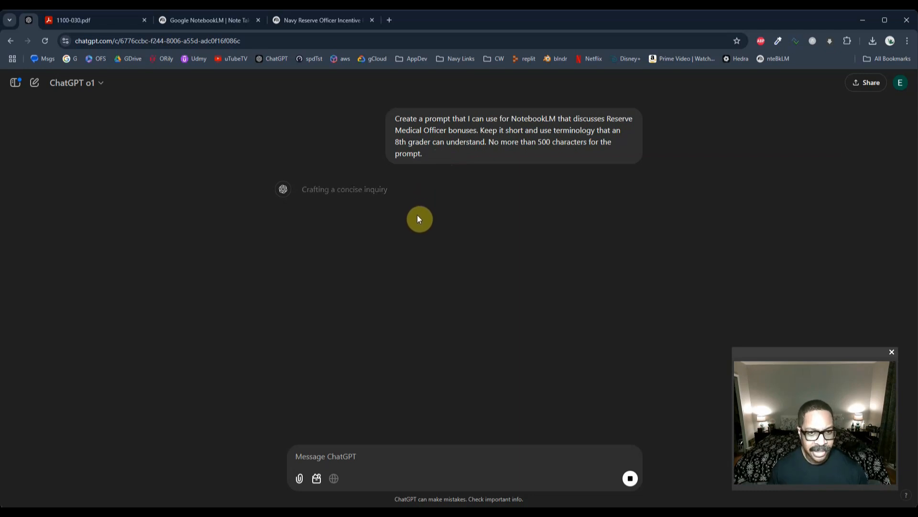
- Copy ChatGPT's suggested prompt into the Audio Overview focus instructions in NotebookLM, closing the NotebookLM landing page, and generate the audio
{"action": "triple_click", "coordinate": [352, 238]}
{"action": "key", "text": "ctrl+c"}
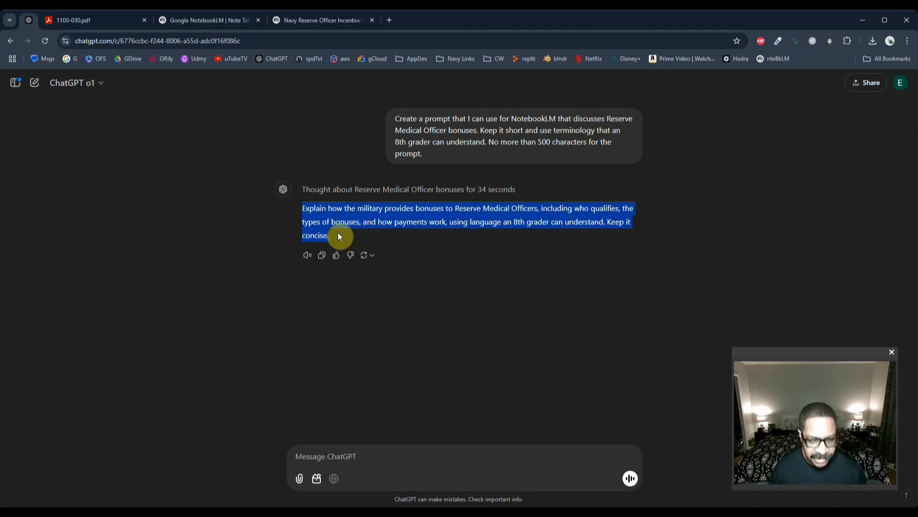
{"action": "left_click", "coordinate": [217, 22]}
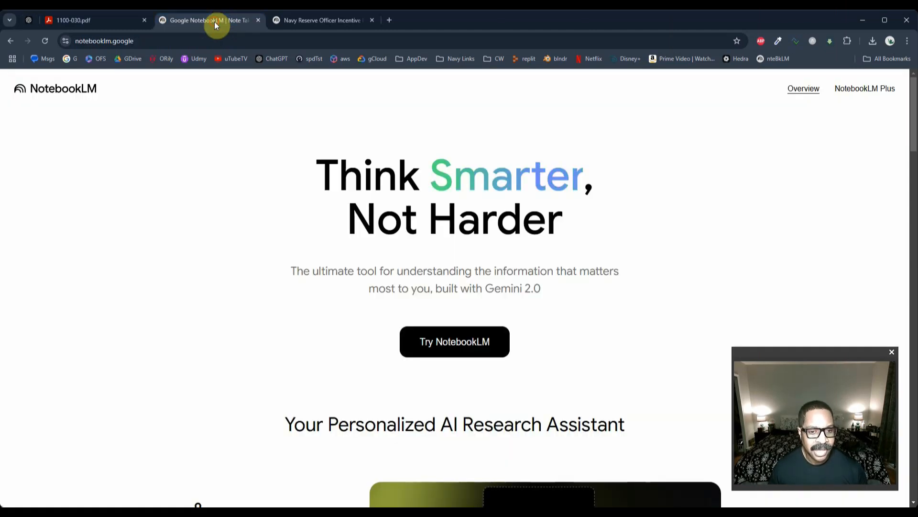
{"action": "middle_click", "coordinate": [221, 22]}
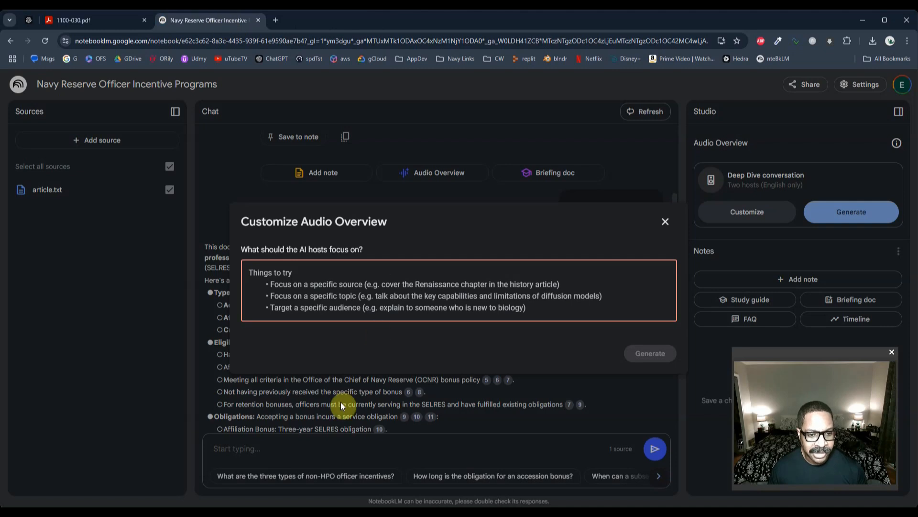
{"action": "key", "text": "ctrl+v"}
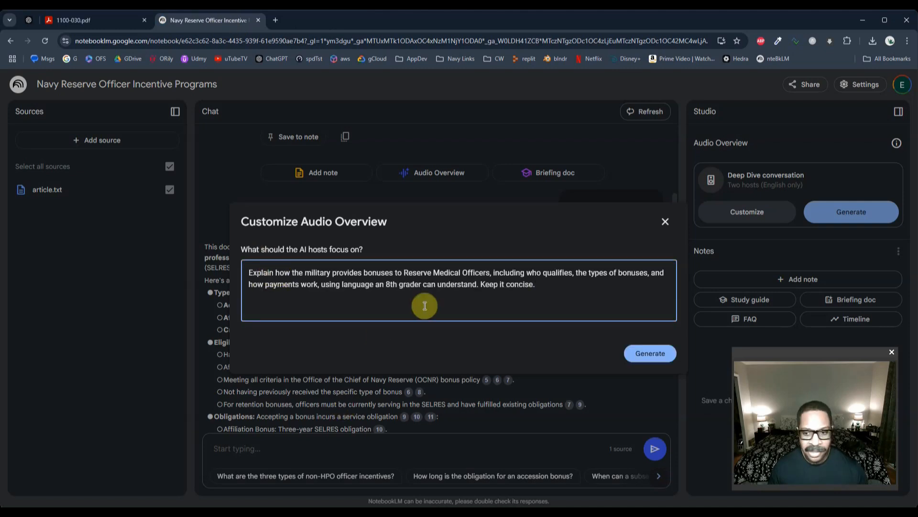
{"action": "left_click", "coordinate": [645, 352]}
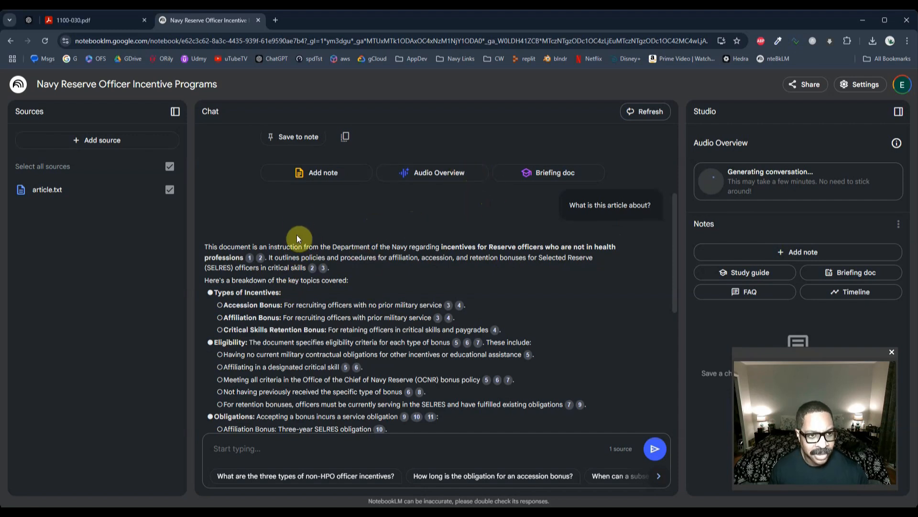
- Generate an FAQ note from the article source and skim its questions and answers
{"action": "left_click_drag", "start_coordinate": [755, 357], "coordinate": [41, 357]}
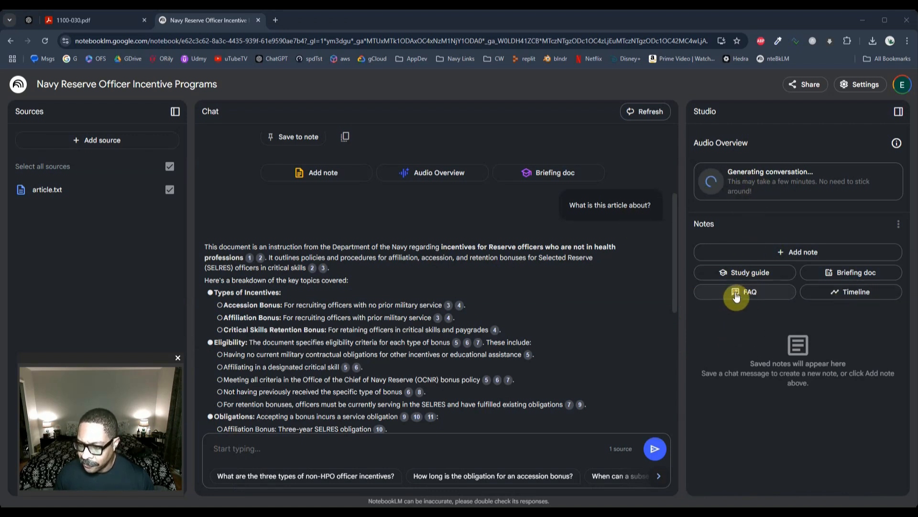
{"action": "left_click", "coordinate": [752, 297]}
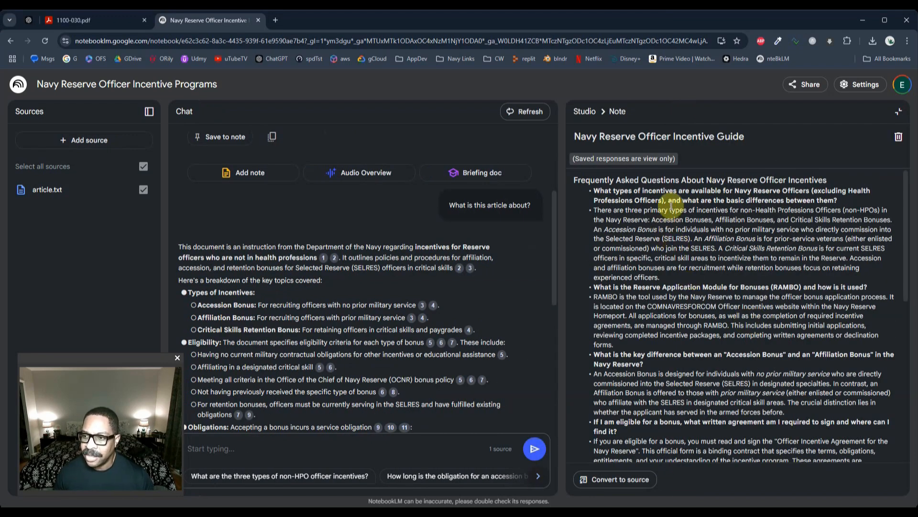
{"action": "scroll", "coordinate": [698, 220], "scroll_direction": "down", "scroll_amount": 3}
{"action": "scroll", "coordinate": [700, 221], "scroll_direction": "up", "scroll_amount": 3}
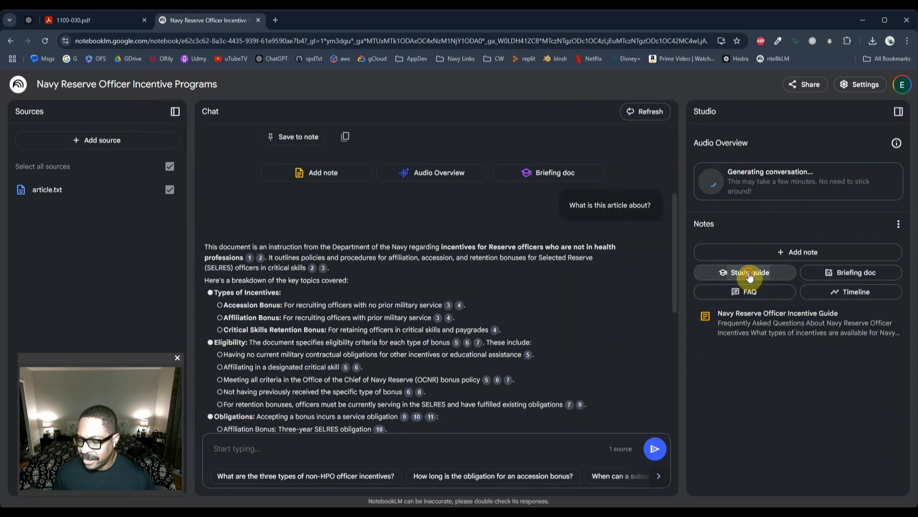
- Generate a study guide note and review its first quiz question with the matching answer key entry, then return to the Studio overview
{"action": "left_click", "coordinate": [749, 275]}
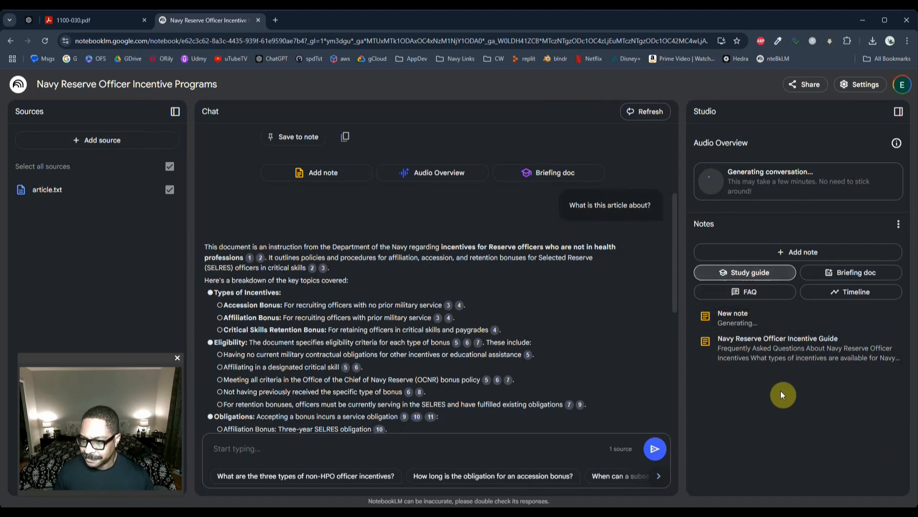
{"action": "left_click", "coordinate": [763, 324]}
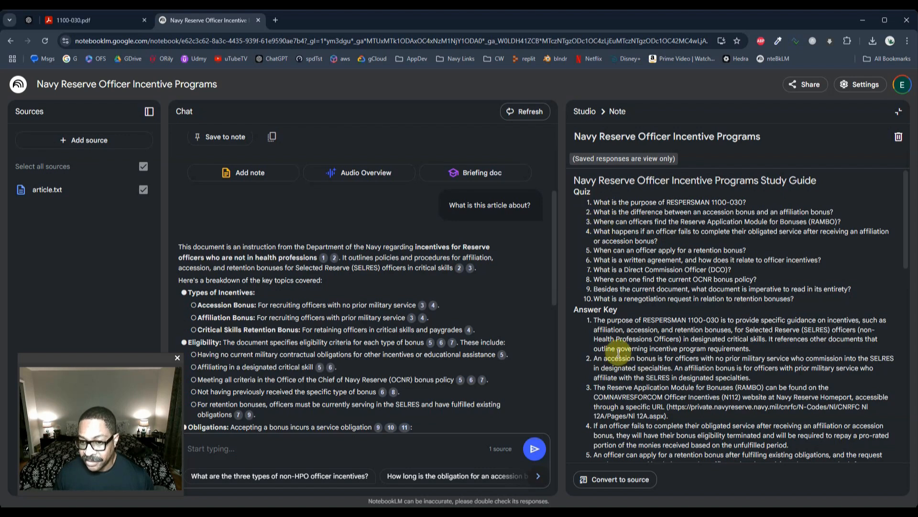
{"action": "left_click_drag", "start_coordinate": [575, 310], "coordinate": [616, 311]}
{"action": "left_click_drag", "start_coordinate": [594, 203], "coordinate": [744, 200]}
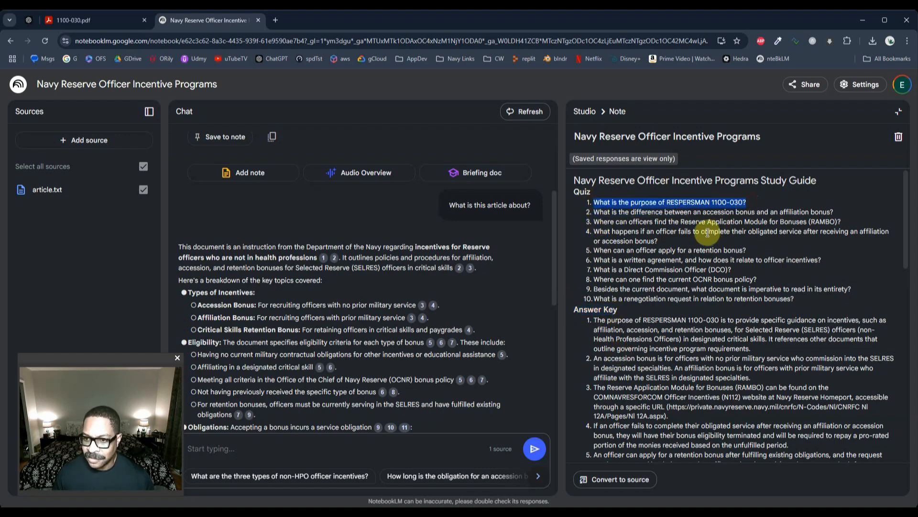
{"action": "left_click_drag", "start_coordinate": [593, 320], "coordinate": [758, 348]}
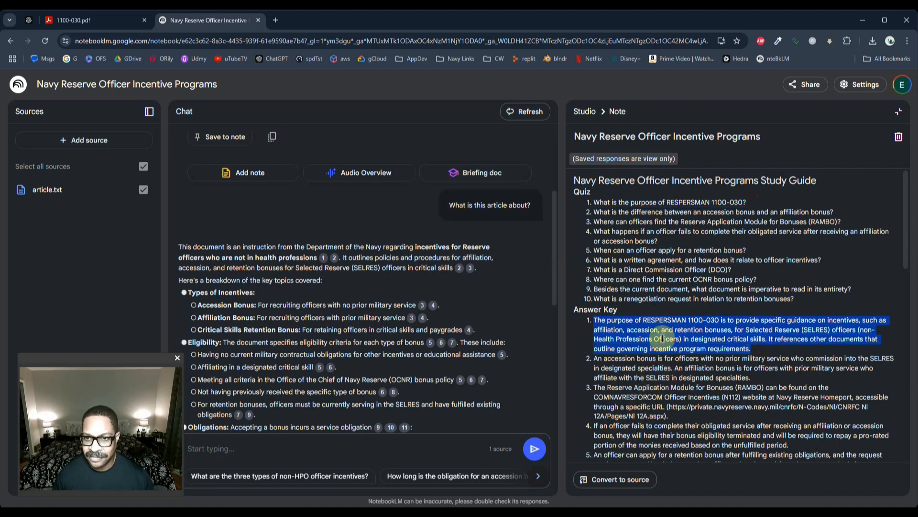
{"action": "left_click", "coordinate": [582, 113]}
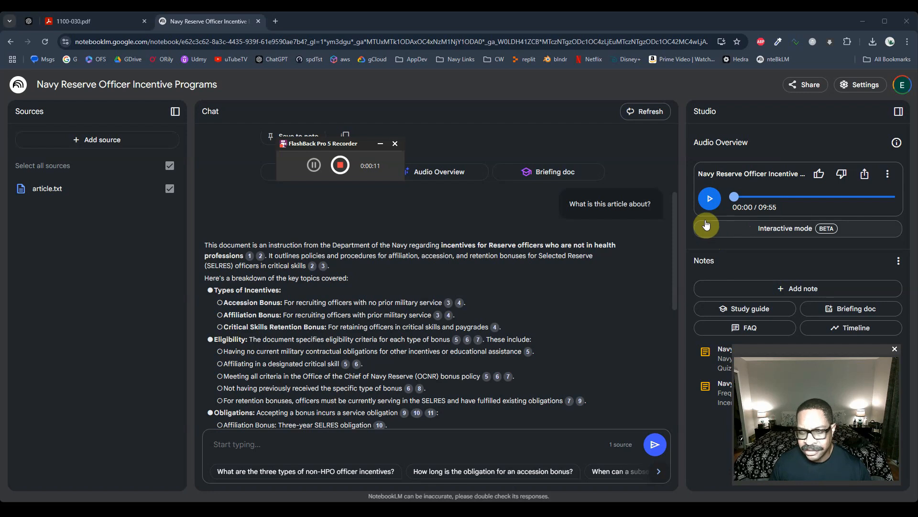
- Play the start of the generated Audio Overview and download it as Navy Reserve Officer Incentive Programs.wav into the NotebookLM\Demo folder
{"action": "left_click", "coordinate": [709, 199]}
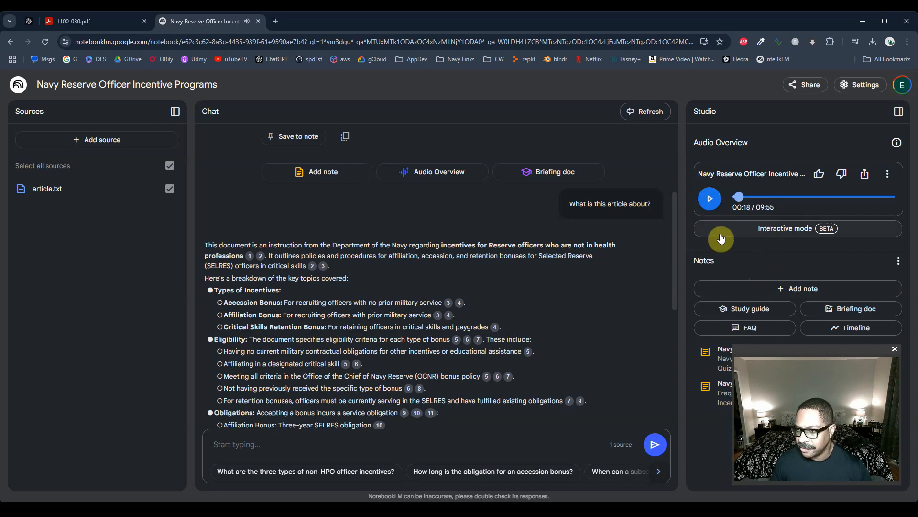
{"action": "left_click", "coordinate": [887, 174]}
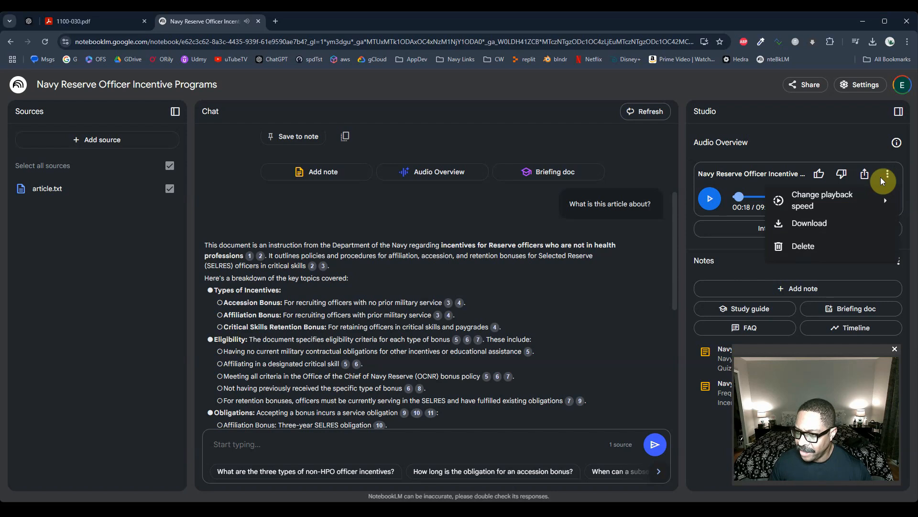
{"action": "left_click", "coordinate": [802, 229]}
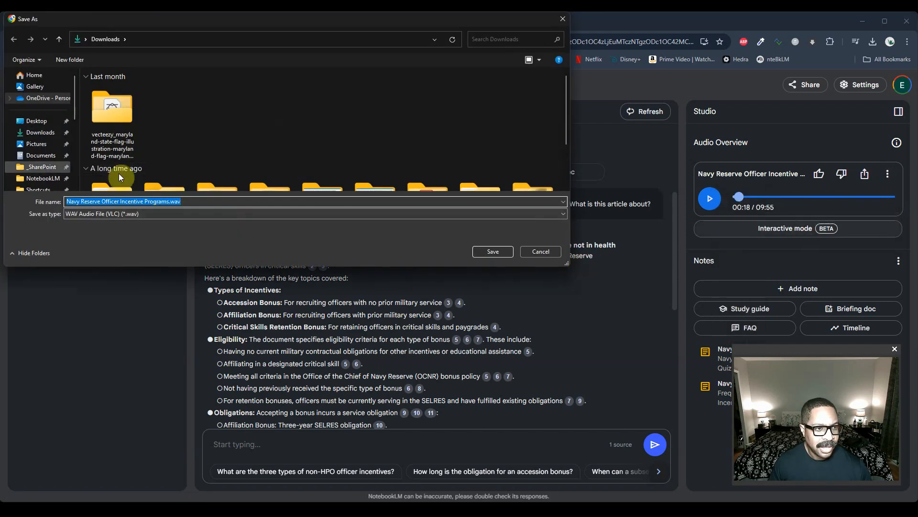
{"action": "scroll", "coordinate": [50, 155], "scroll_direction": "down", "scroll_amount": 3}
{"action": "left_click", "coordinate": [43, 107]}
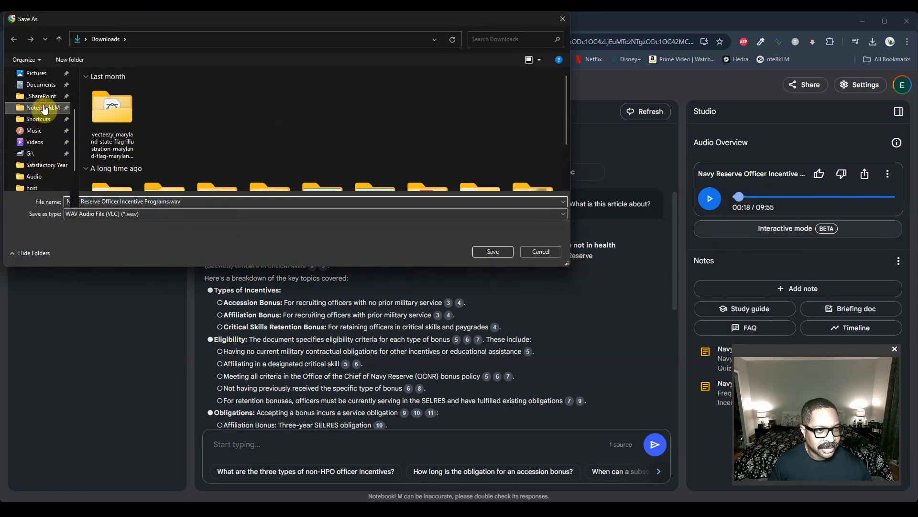
{"action": "double_click", "coordinate": [120, 93]}
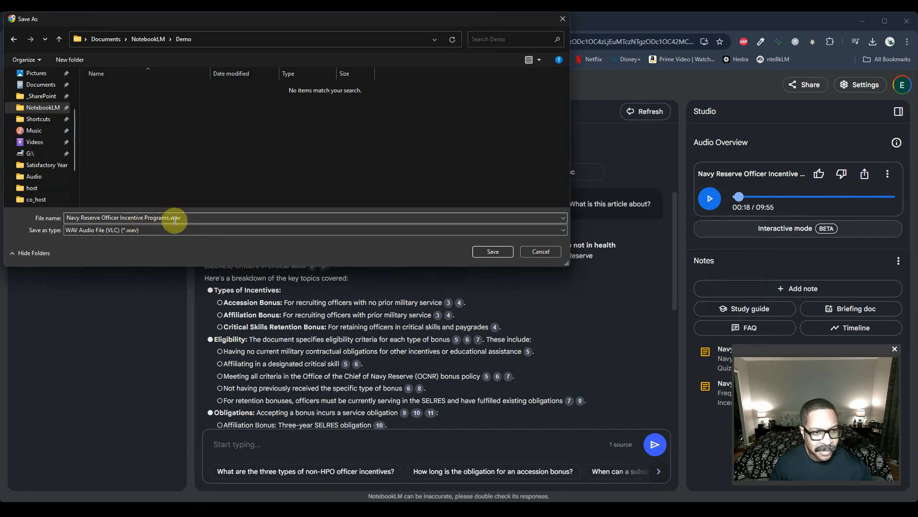
{"action": "left_click", "coordinate": [489, 252]}
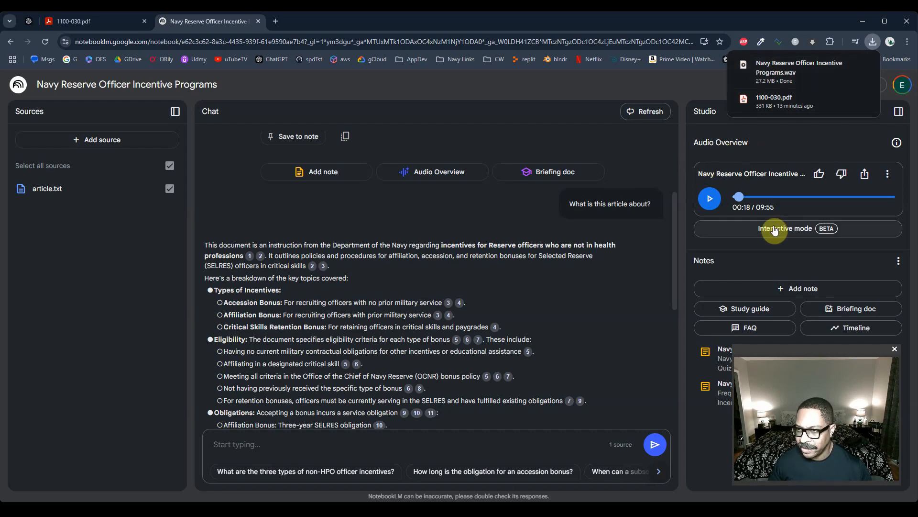
- Show the downloaded audio in its Demo folder, then switch to Audacity, dismissing its welcome dialog and enlarging the window to fill the screen
{"action": "left_click", "coordinate": [847, 67]}
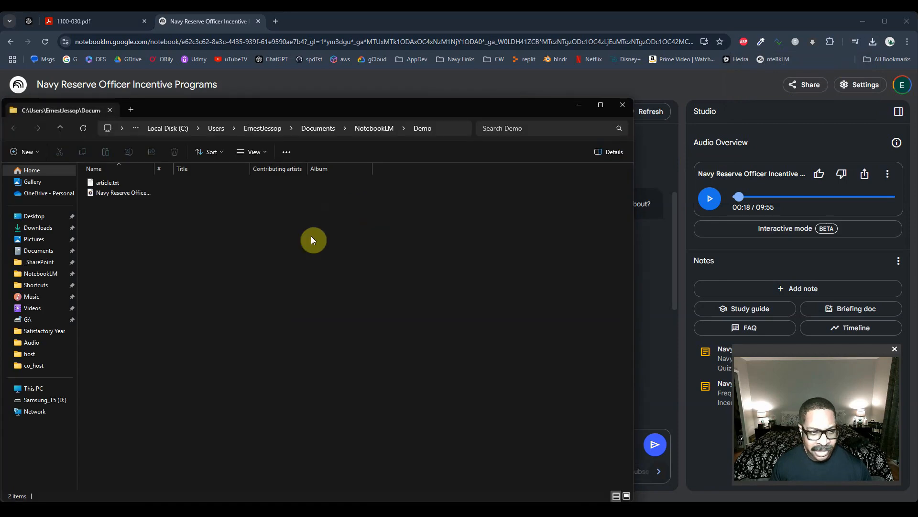
{"action": "key", "text": "super+s"}
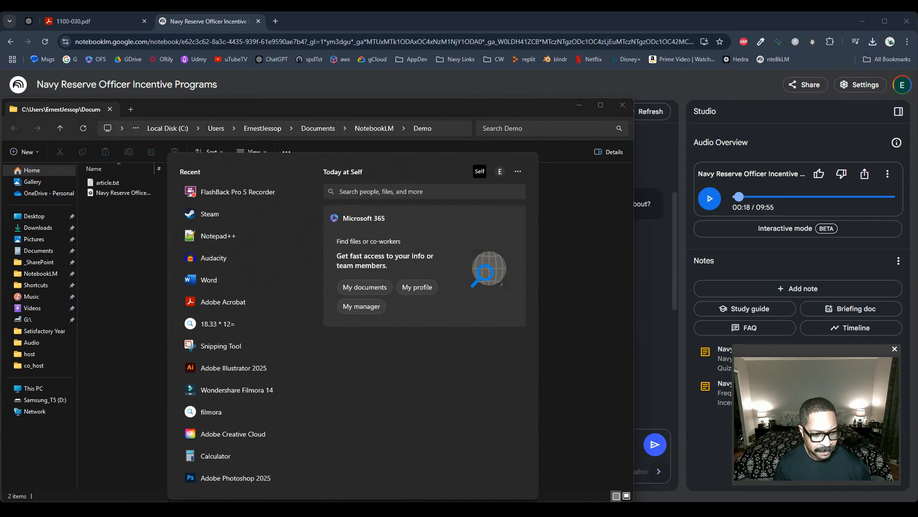
{"action": "type", "text": "a"}
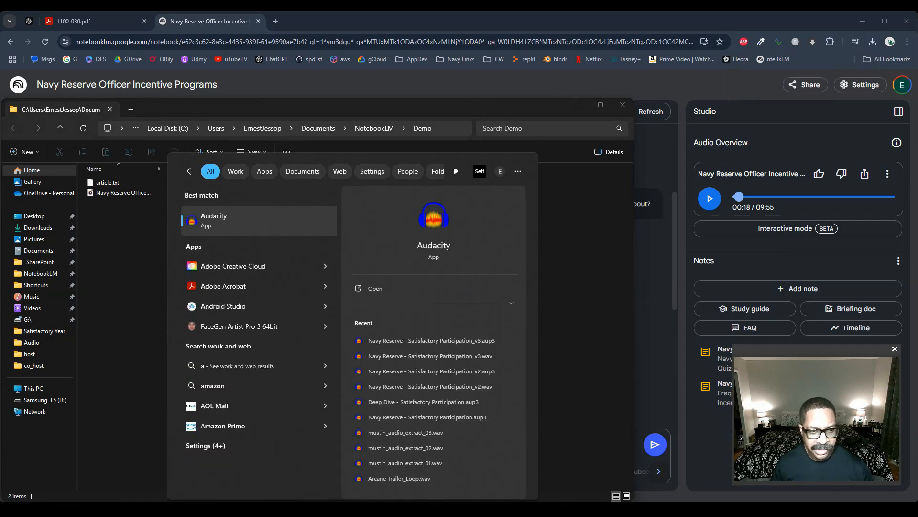
{"action": "left_click", "coordinate": [234, 220]}
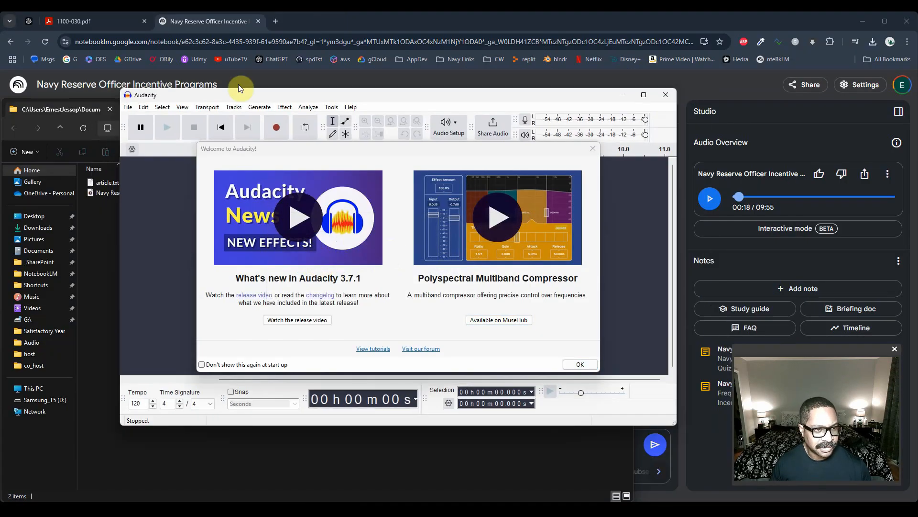
{"action": "left_click_drag", "start_coordinate": [211, 95], "coordinate": [95, 20]}
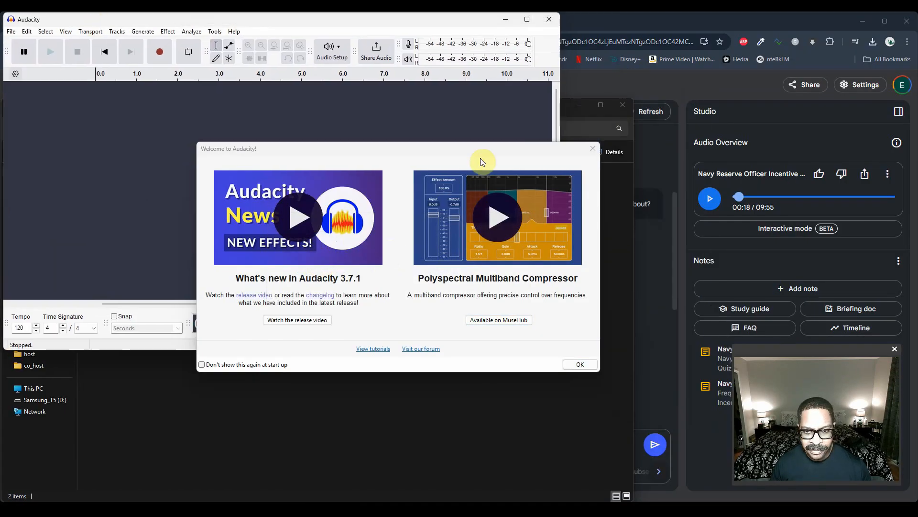
{"action": "left_click", "coordinate": [580, 364]}
{"action": "left_click_drag", "start_coordinate": [557, 348], "coordinate": [916, 506]}
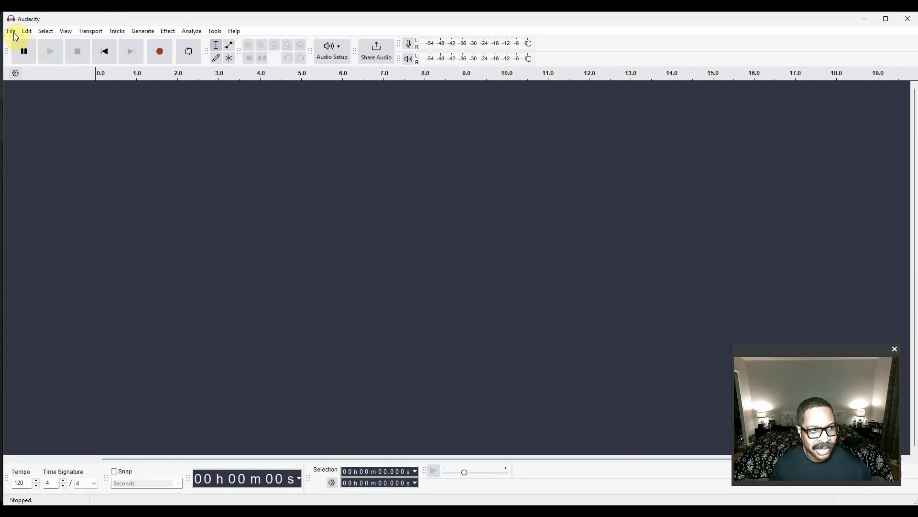
- Import Navy Reserve Officer Incentive Programs.wav from the Demo folder into Audacity and play its first few seconds
{"action": "left_click", "coordinate": [515, 513]}
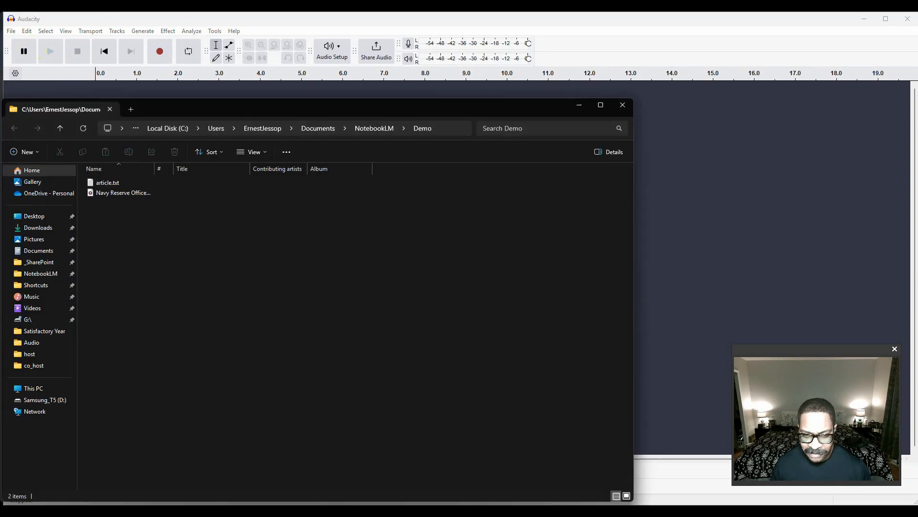
{"action": "left_click", "coordinate": [230, 93]}
{"action": "left_click", "coordinate": [792, 182]}
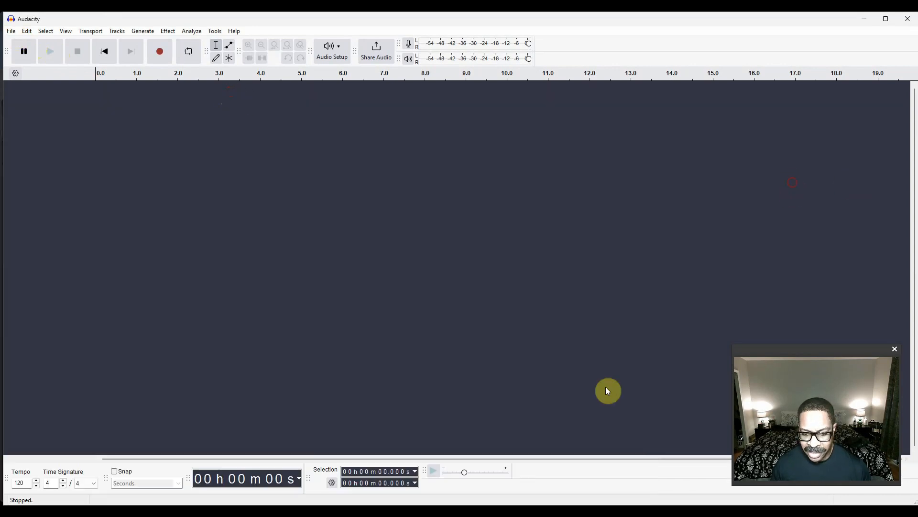
{"action": "left_click", "coordinate": [516, 513]}
{"action": "left_click", "coordinate": [123, 194]}
{"action": "left_click_drag", "start_coordinate": [107, 196], "coordinate": [679, 236]}
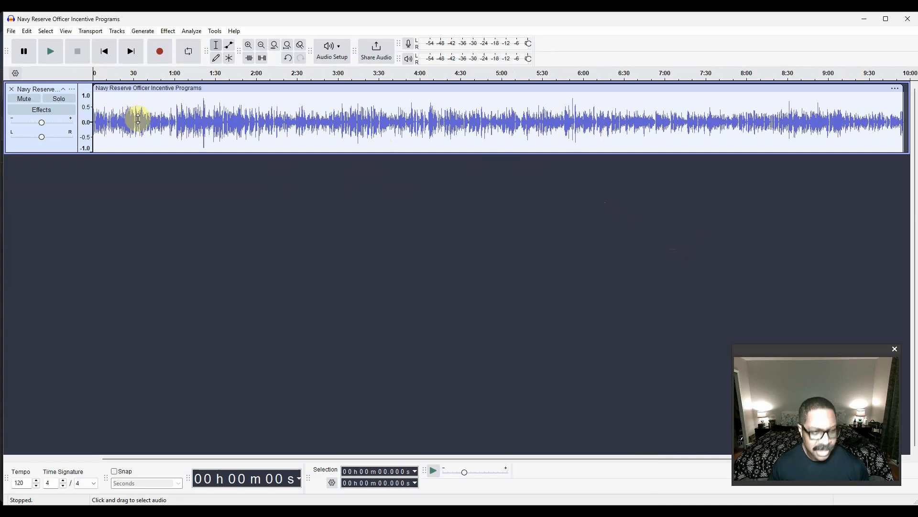
{"action": "key", "text": "space"}
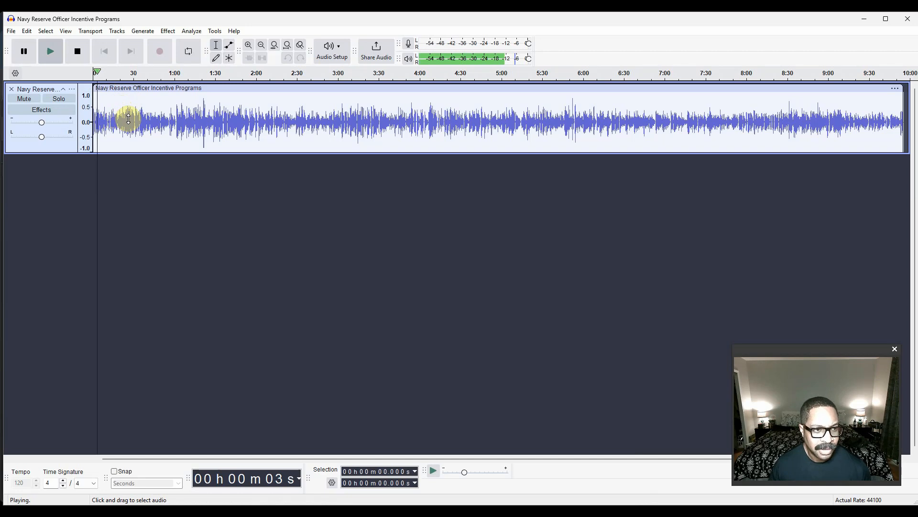
{"action": "key", "text": "space"}
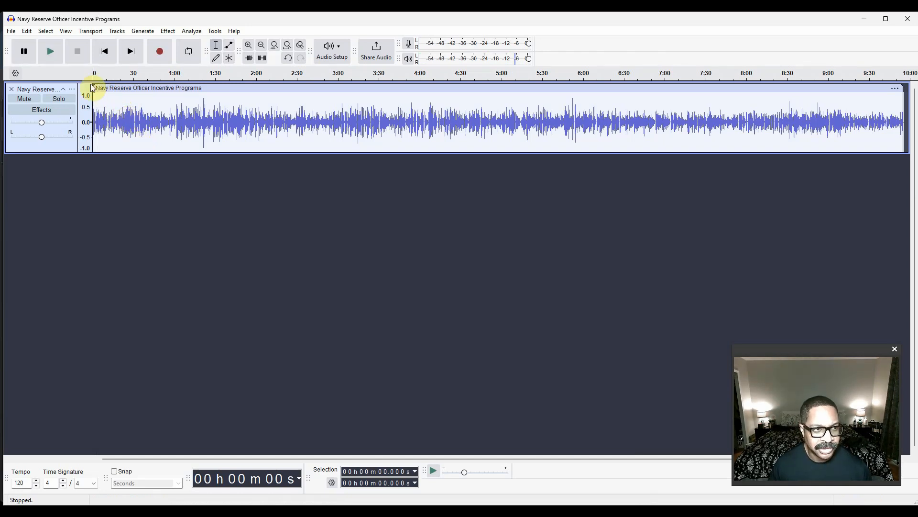
- Add an empty mono track below the imported audio and name it co-host
{"action": "left_click", "coordinate": [117, 31]}
{"action": "mouse_move", "coordinate": [143, 43]}
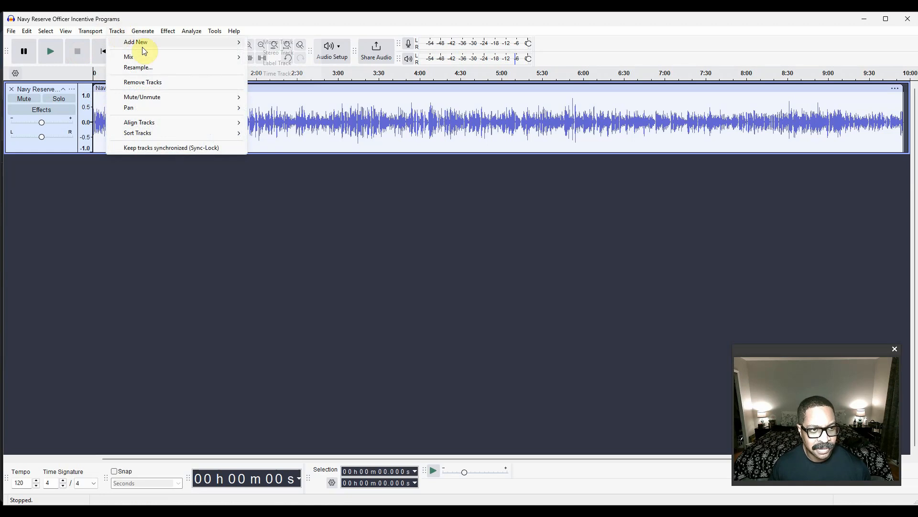
{"action": "left_click", "coordinate": [279, 46]}
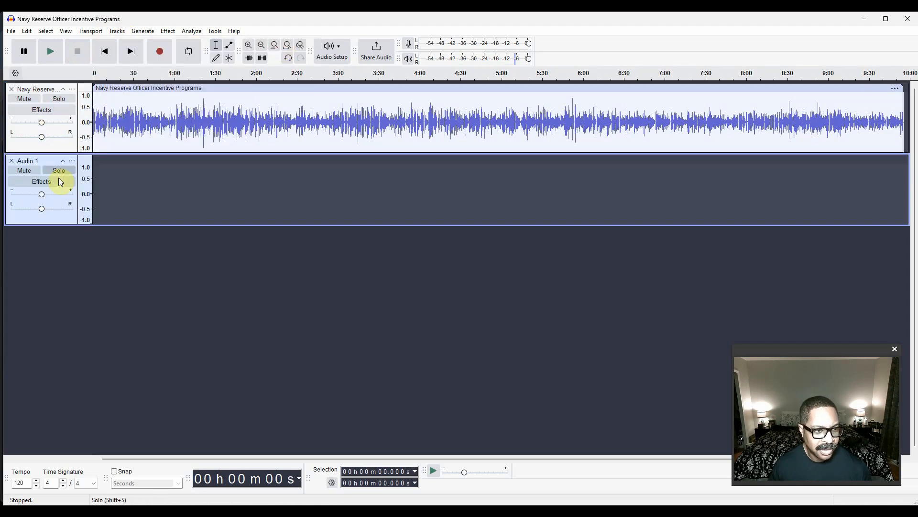
{"action": "left_click", "coordinate": [72, 162]}
{"action": "left_click", "coordinate": [90, 171]}
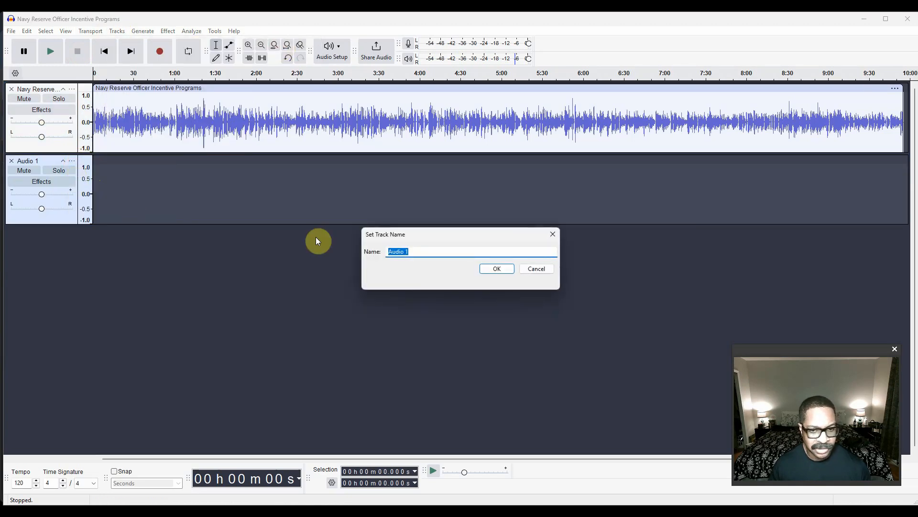
{"action": "key", "text": "BackSpace"}
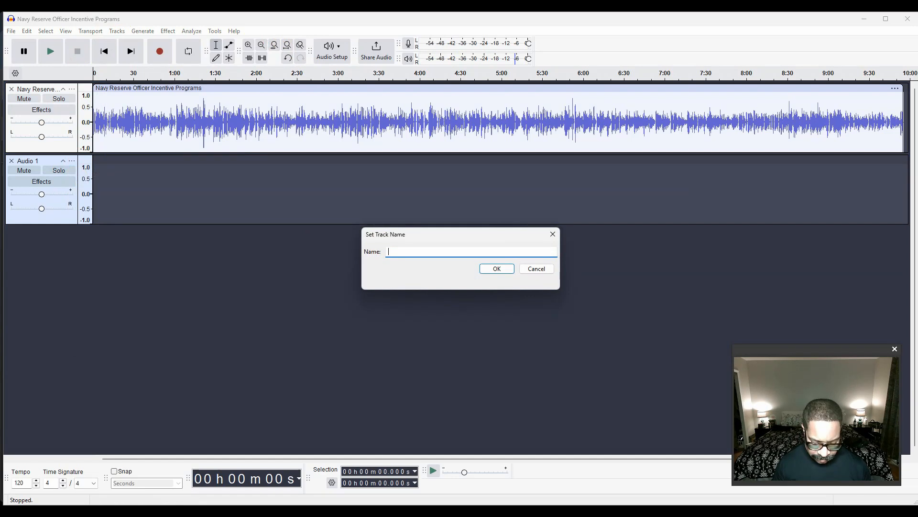
{"action": "key", "text": "Return"}
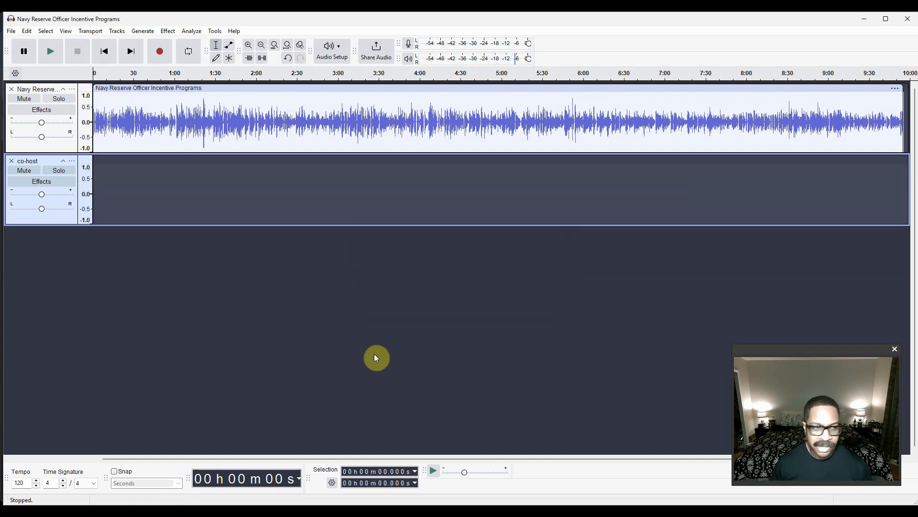
- Rename the imported audio's track as host
{"action": "left_click", "coordinate": [73, 89]}
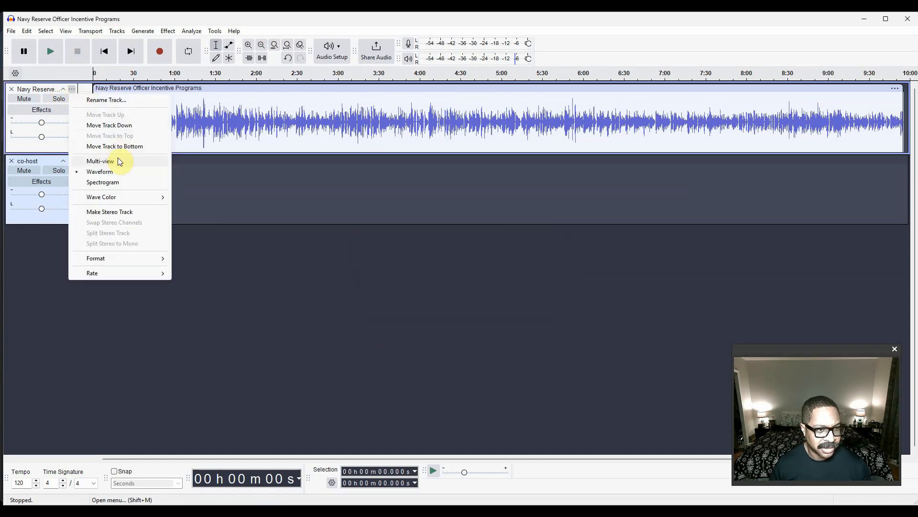
{"action": "left_click", "coordinate": [115, 100]}
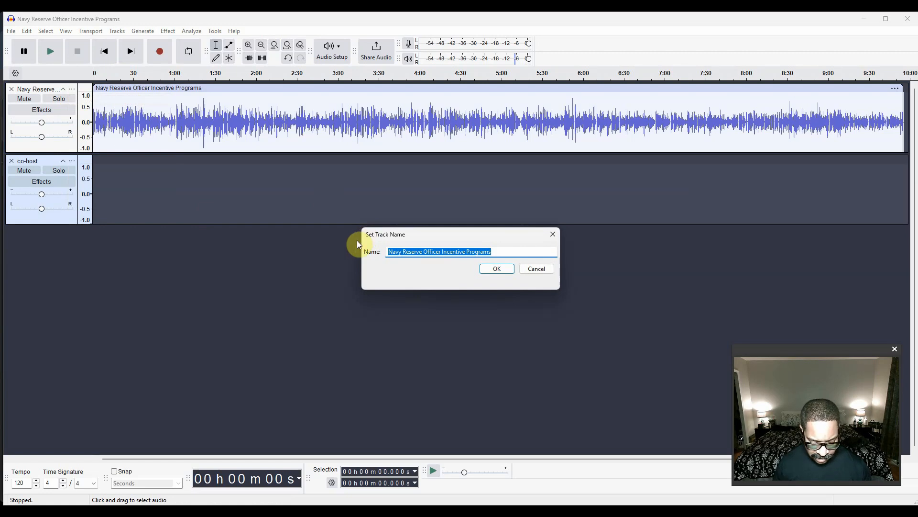
{"action": "type", "text": "host"}
{"action": "key", "text": "Return"}
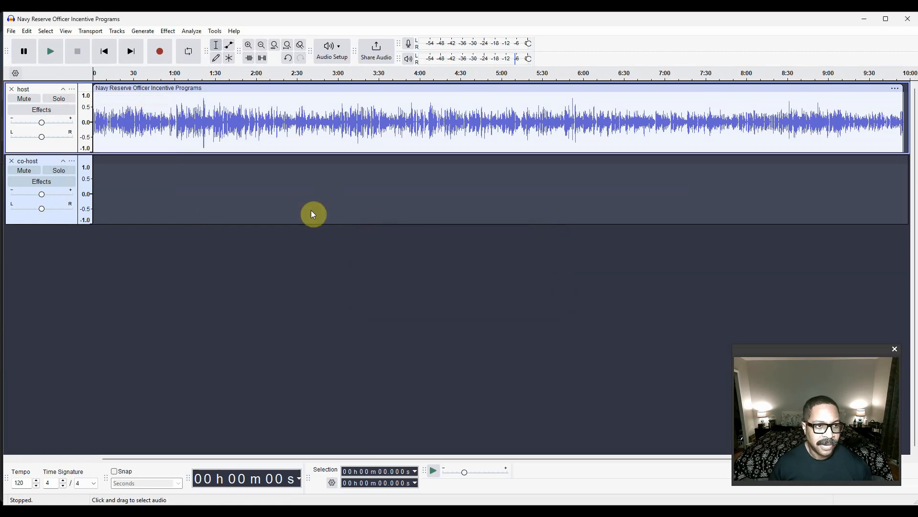
- Play about the first nine seconds of the host track to find where the speaker changes
{"action": "scroll", "coordinate": [136, 123], "scroll_direction": "up", "scroll_amount": 1}
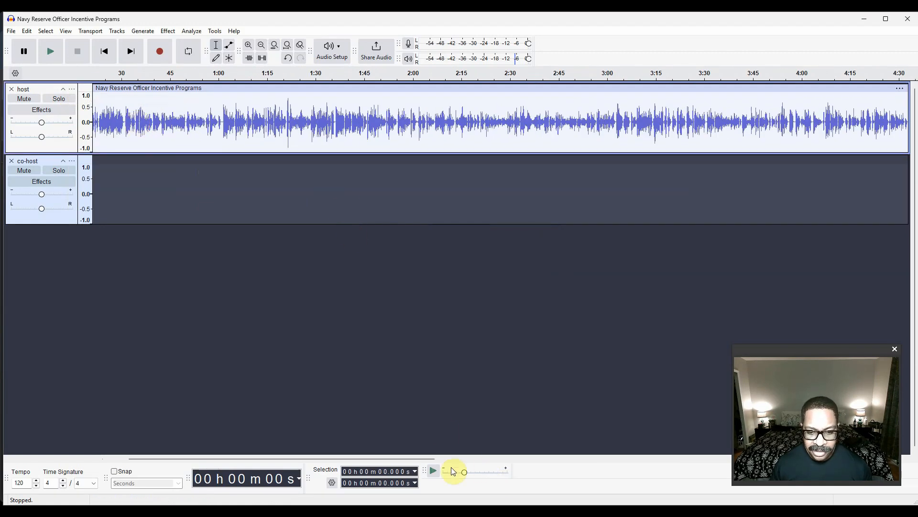
{"action": "left_click_drag", "start_coordinate": [414, 459], "coordinate": [315, 463]}
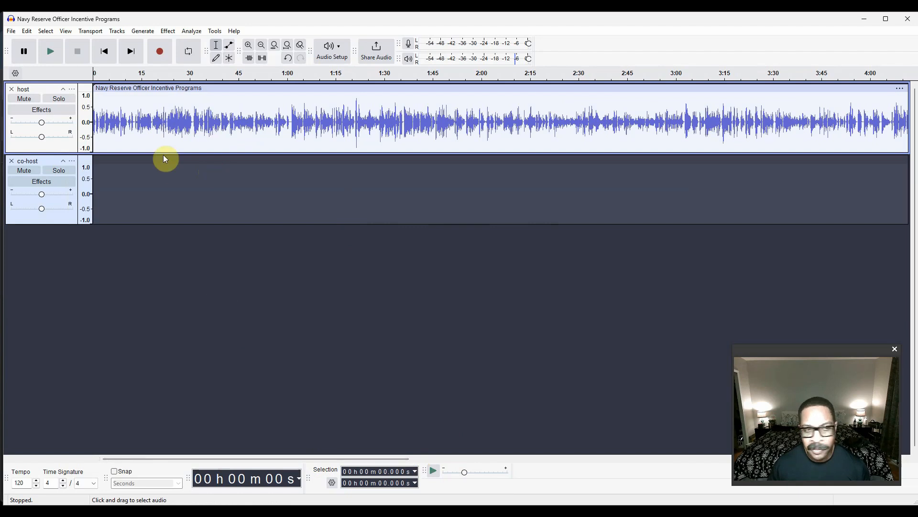
{"action": "scroll", "coordinate": [144, 140], "scroll_direction": "up", "scroll_amount": 2}
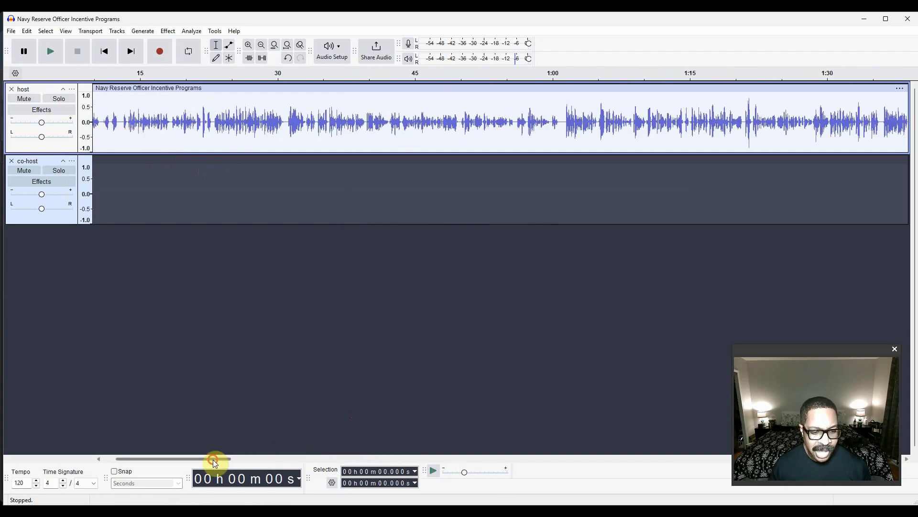
{"action": "left_click_drag", "start_coordinate": [213, 459], "coordinate": [171, 455]}
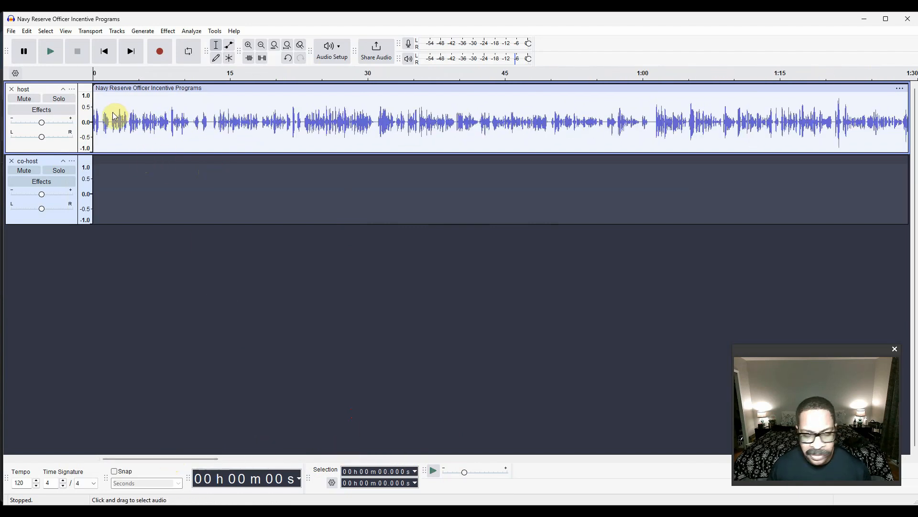
{"action": "key", "text": "space"}
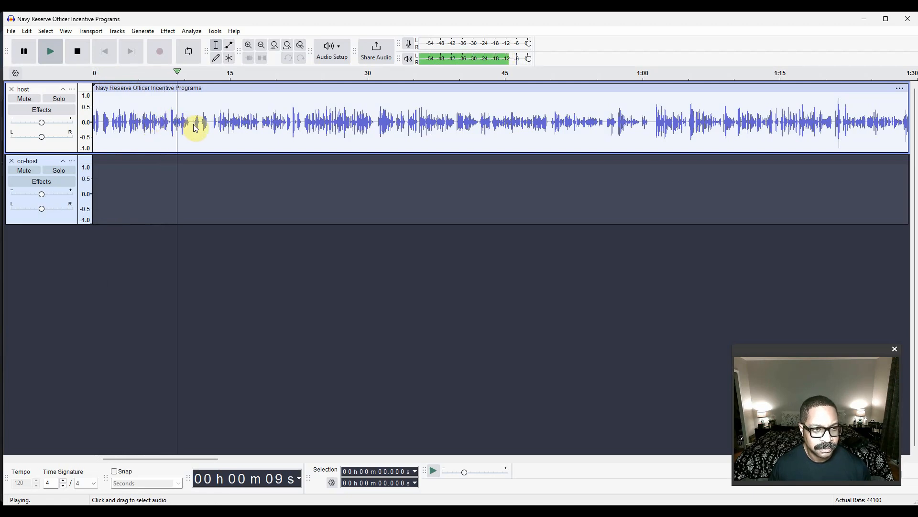
{"action": "key", "text": "space"}
- Replay the host track from about 7.6 s to pinpoint the speaker change and split the clip at 9.611 s
{"action": "scroll", "coordinate": [164, 128], "scroll_direction": "up", "scroll_amount": 3, "text": "ctrl"}
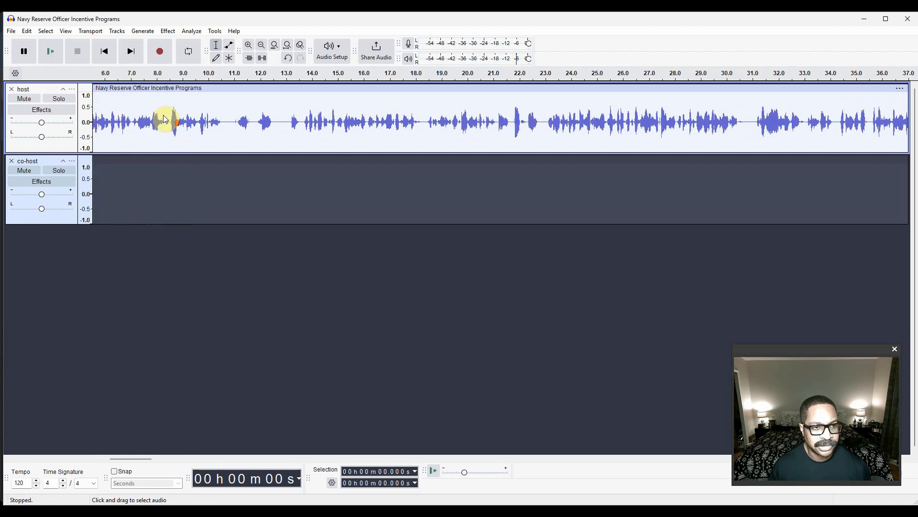
{"action": "left_click", "coordinate": [119, 123]}
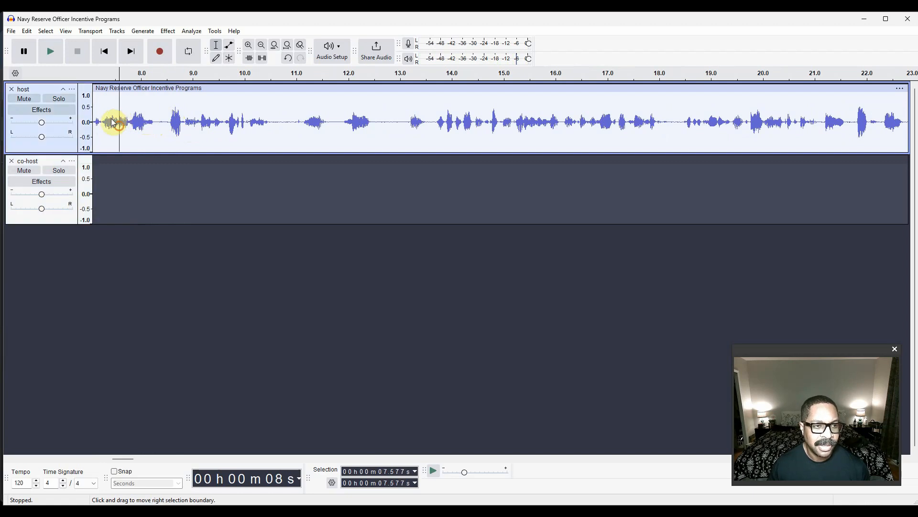
{"action": "key", "text": "space"}
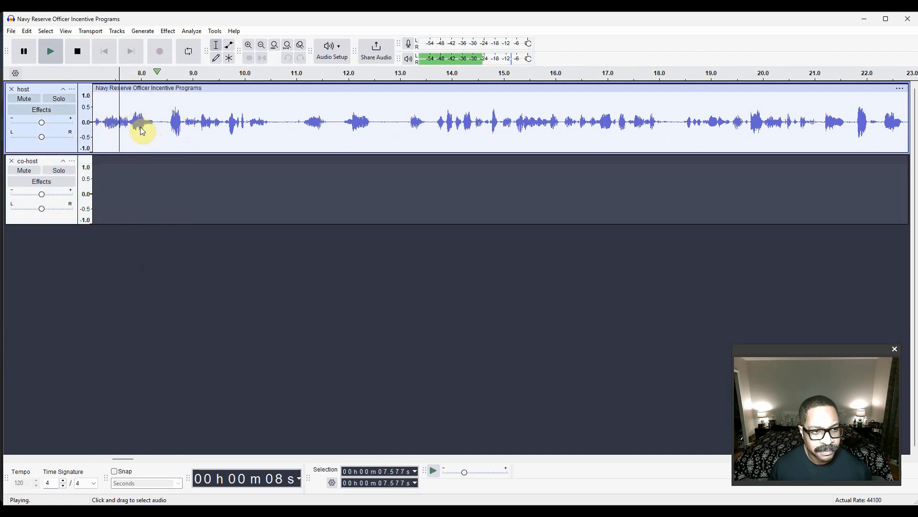
{"action": "key", "text": "space"}
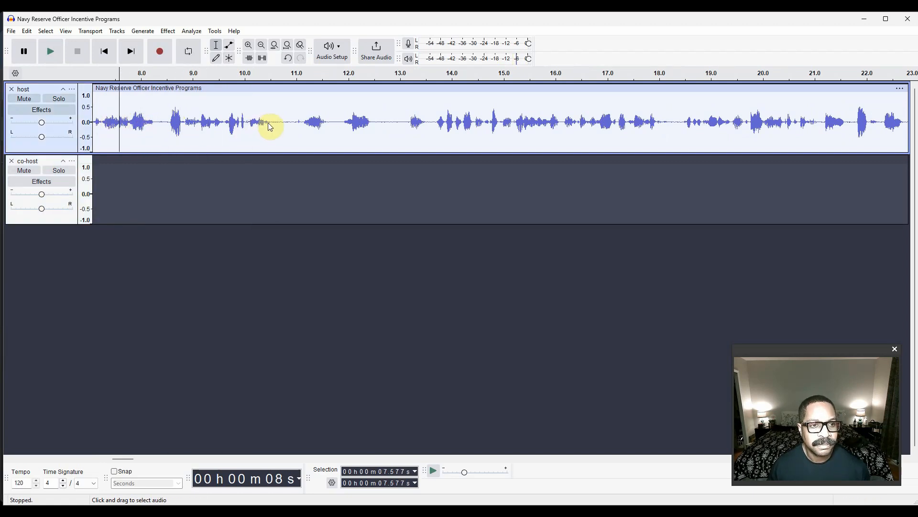
{"action": "scroll", "coordinate": [215, 119], "scroll_direction": "up", "scroll_amount": 1, "text": "ctrl"}
{"action": "left_click", "coordinate": [218, 122]}
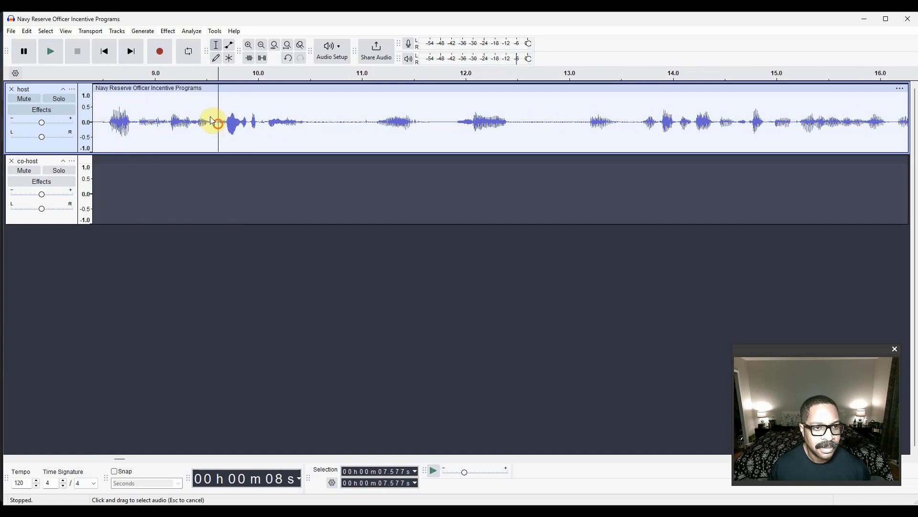
{"action": "key", "text": "space"}
{"action": "key", "text": "space"}
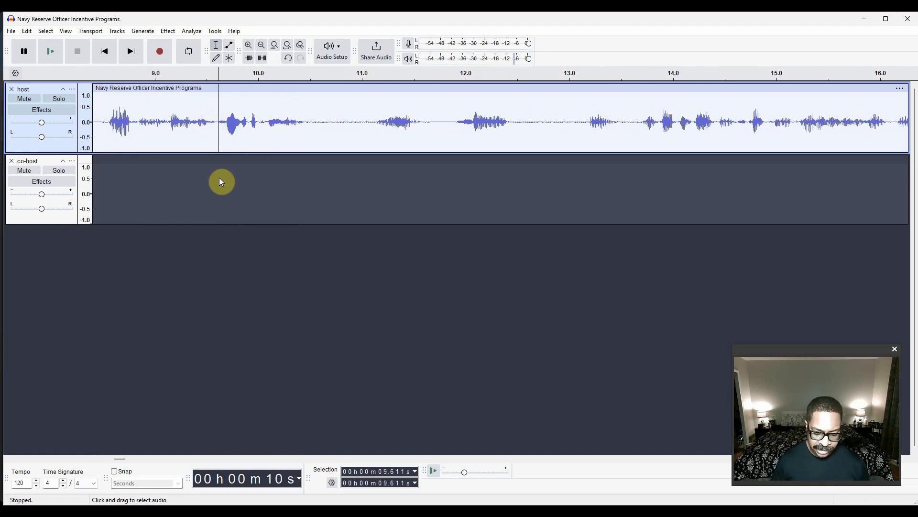
{"action": "key", "text": "ctrl+i"}
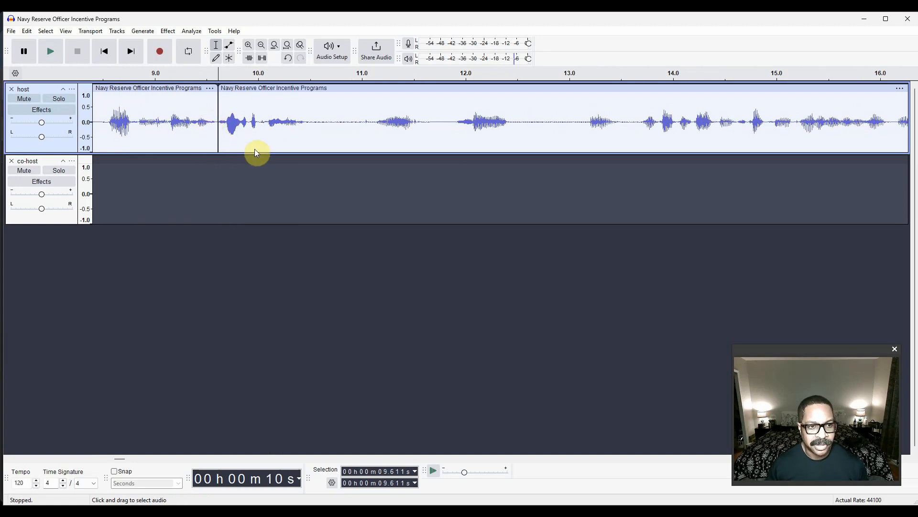
- Play on from the first split and split the host clip again at 10.994 s, in the pause after the short remark
{"action": "key", "text": "space"}
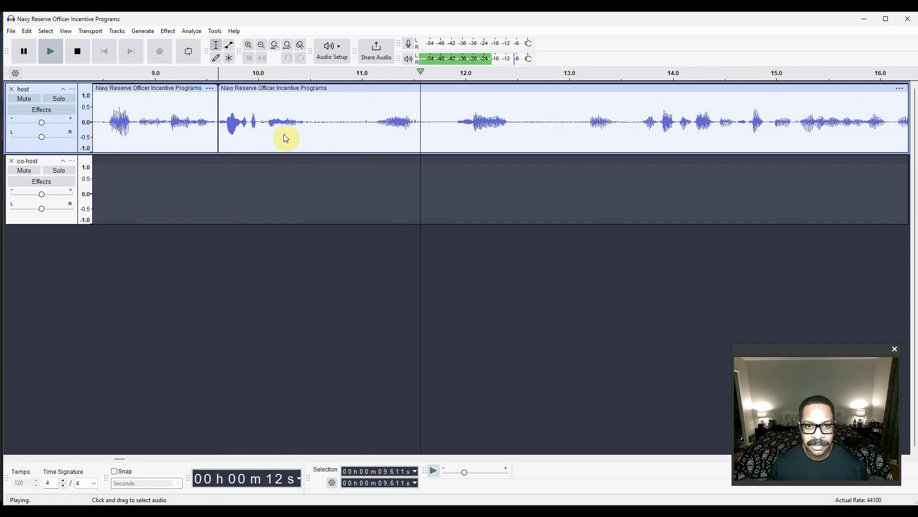
{"action": "key", "text": "space"}
{"action": "key", "text": "ctrl+i"}
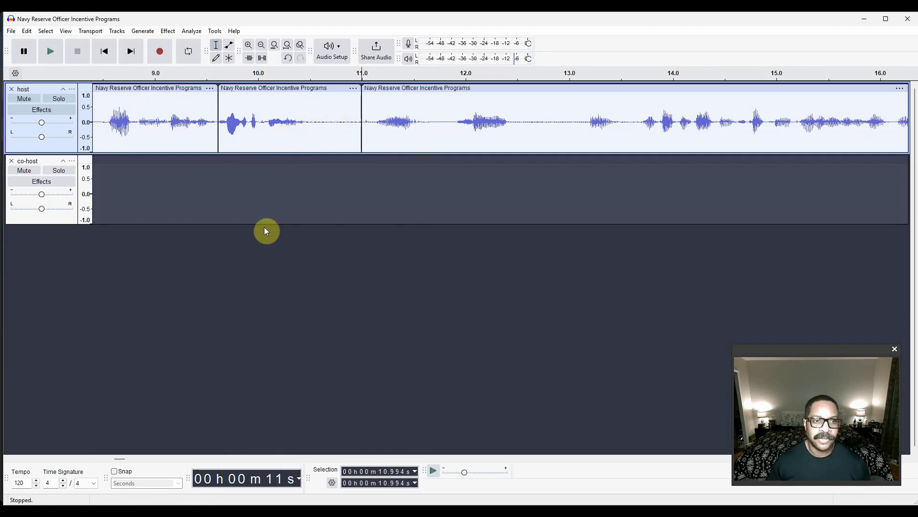
- Replay the host audio from about 8.4 s to check the remark, and move the clip between 9.611 s and 10.994 s to the co-host track
{"action": "scroll", "coordinate": [254, 144], "scroll_direction": "down", "scroll_amount": 2, "text": "ctrl"}
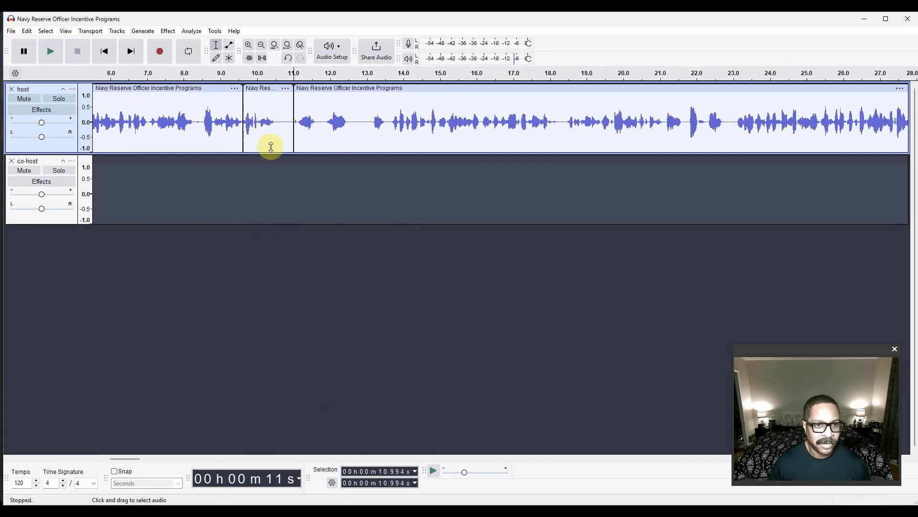
{"action": "left_click", "coordinate": [93, 123]}
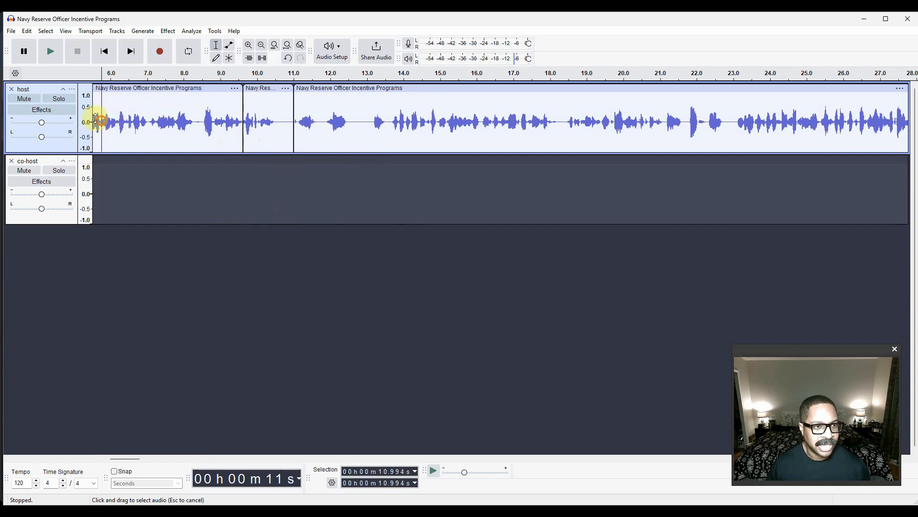
{"action": "left_click", "coordinate": [197, 122]}
{"action": "key", "text": "space"}
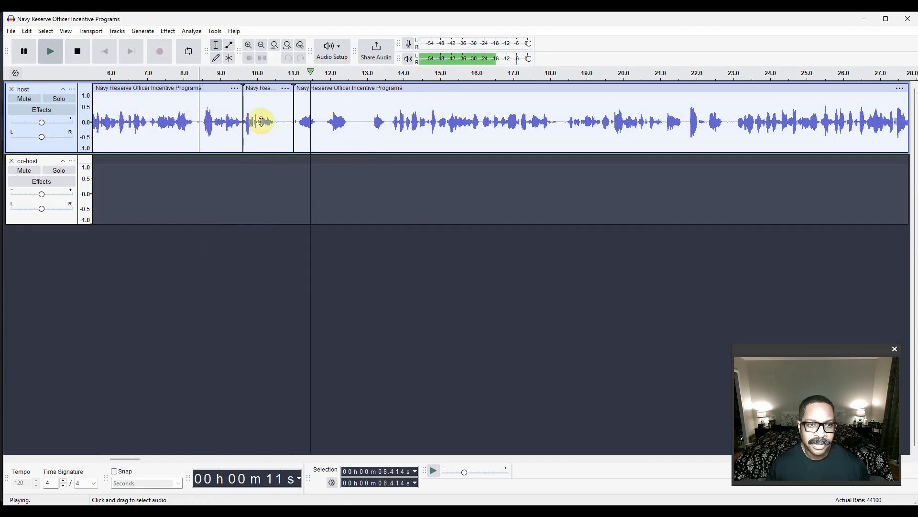
{"action": "key", "text": "space"}
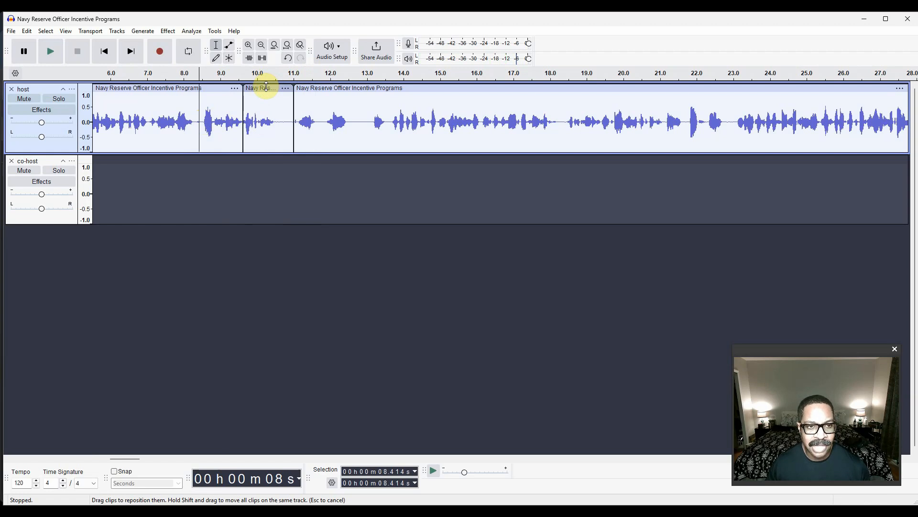
{"action": "left_click_drag", "start_coordinate": [266, 91], "coordinate": [264, 176]}
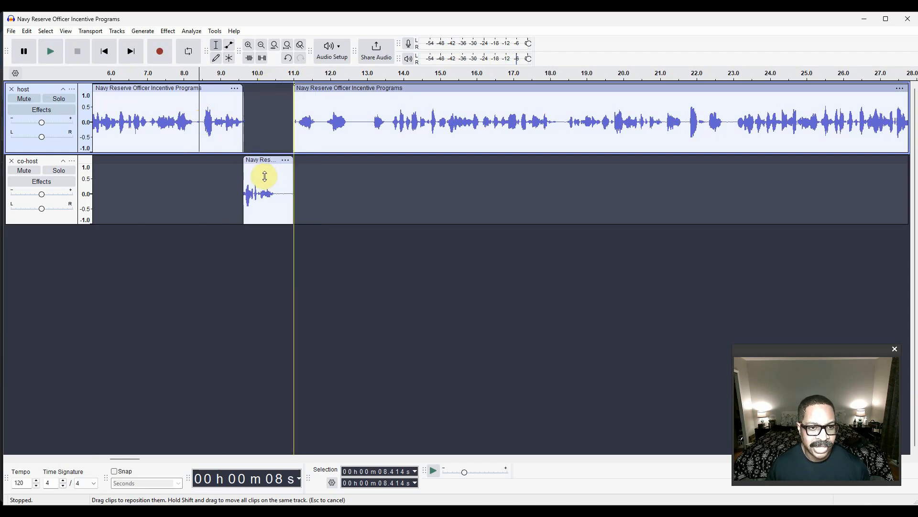
- Play on from about 9.4 s to find where the co-host speaks next
{"action": "left_click", "coordinate": [235, 123]}
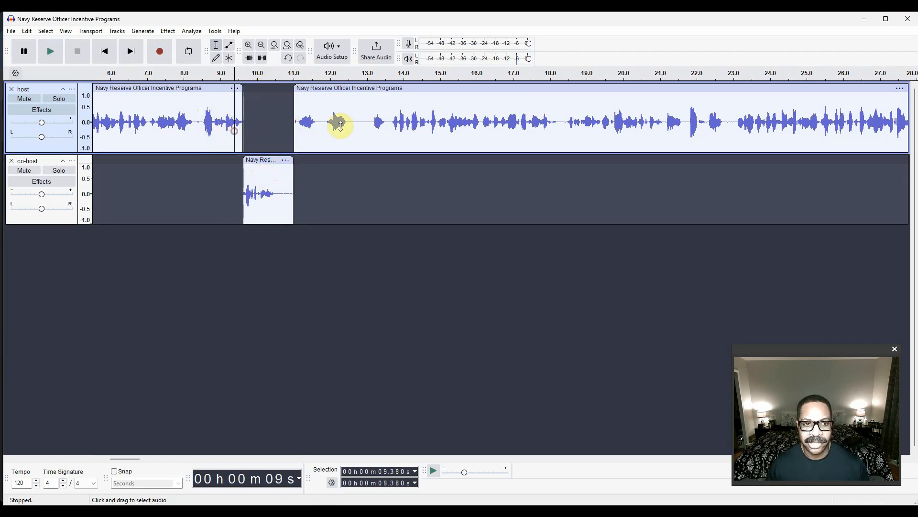
{"action": "key", "text": "space"}
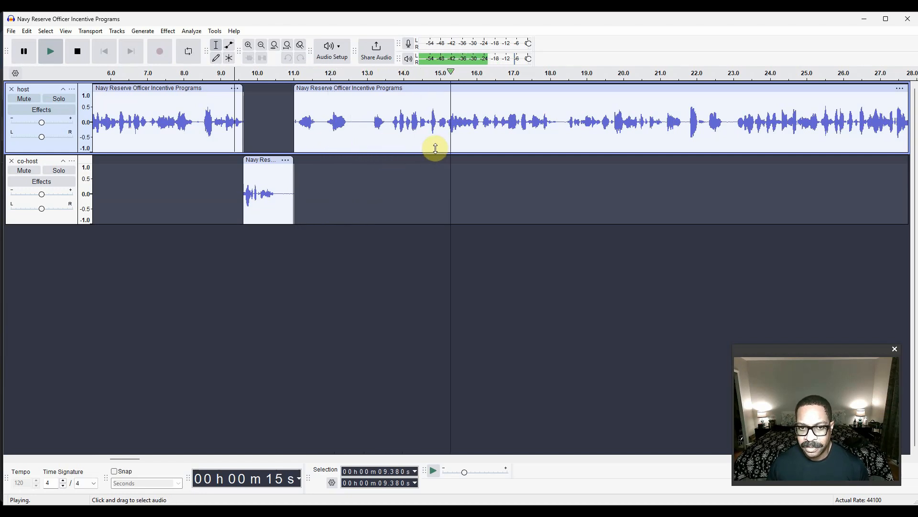
{"action": "scroll", "coordinate": [543, 143], "scroll_direction": "down", "scroll_amount": 2, "text": "ctrl"}
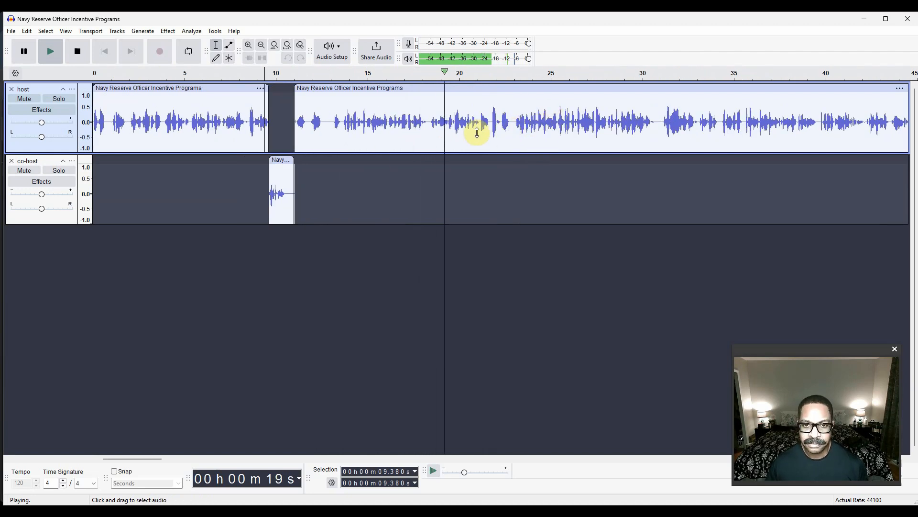
{"action": "scroll", "coordinate": [471, 130], "scroll_direction": "up", "scroll_amount": 2, "text": "ctrl"}
{"action": "key", "text": "space"}
- Replay the host track from about 18.5 s to pinpoint the end of the co-host's remark and split the clip at 19.408 s
{"action": "left_click", "coordinate": [402, 121]}
{"action": "key", "text": "space"}
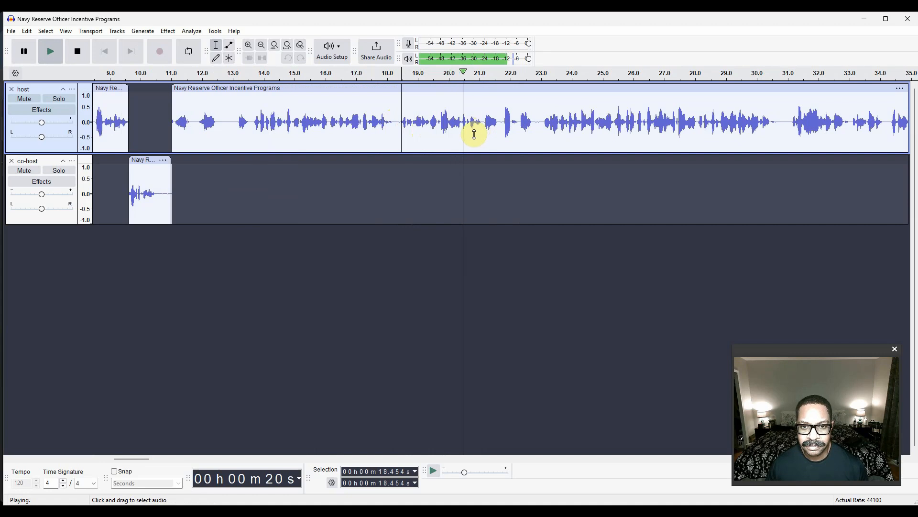
{"action": "key", "text": "space"}
{"action": "scroll", "coordinate": [454, 124], "scroll_direction": "up", "scroll_amount": 1, "text": "ctrl"}
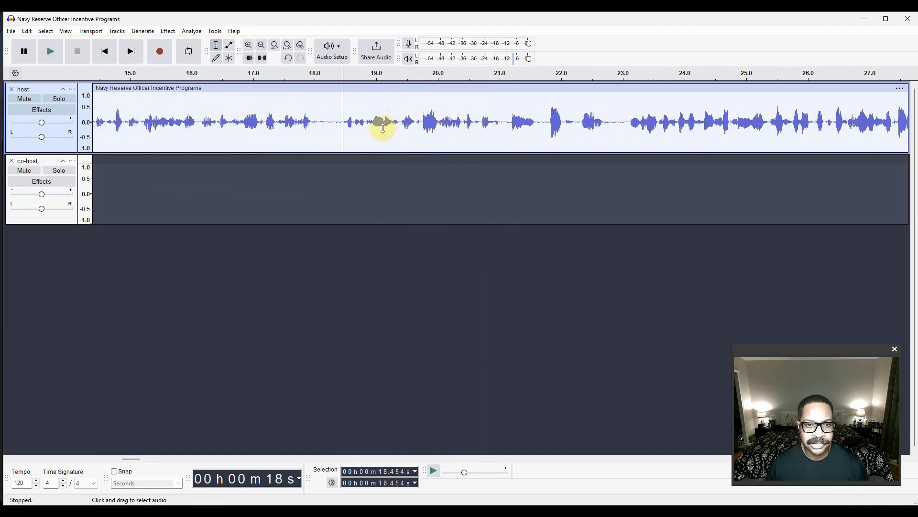
{"action": "key", "text": "space"}
{"action": "key", "text": "space"}
{"action": "left_click", "coordinate": [401, 122]}
{"action": "key", "text": "space"}
{"action": "key", "text": "space"}
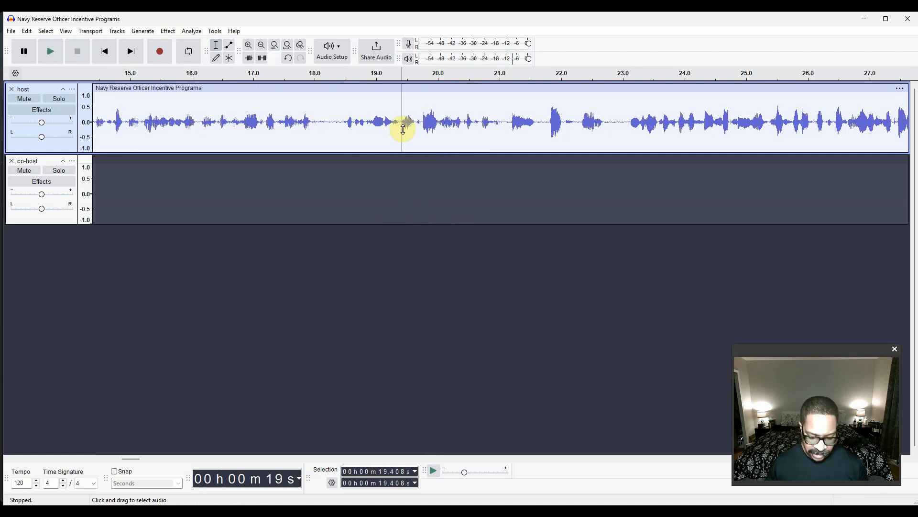
- Split the host clip at 18.323 s, in the pause before the remark, and move the resulting short clip to the co-host track
{"action": "left_click", "coordinate": [275, 122]}
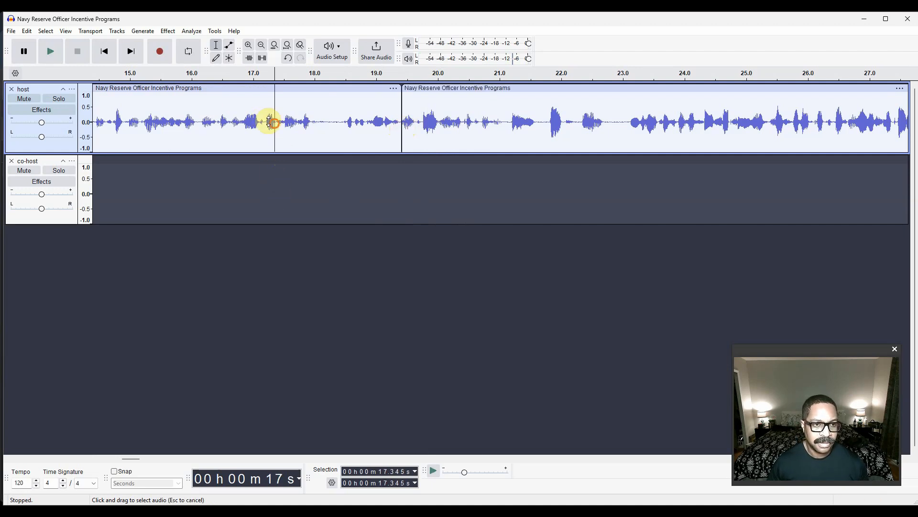
{"action": "key", "text": "space"}
{"action": "key", "text": "space"}
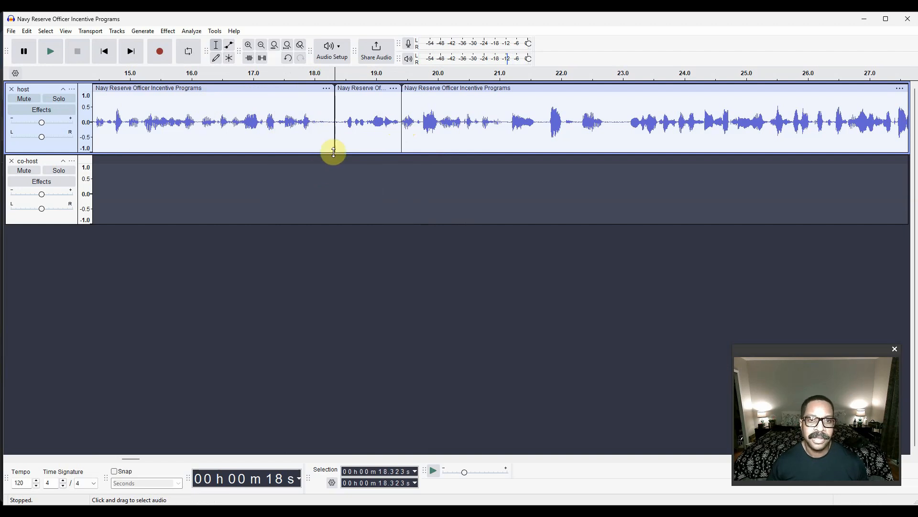
{"action": "left_click_drag", "start_coordinate": [362, 87], "coordinate": [361, 173]}
- Replay the start of the host clip after 19.4 s to find the speaker change and split it at 19.657 s
{"action": "left_click", "coordinate": [420, 110]}
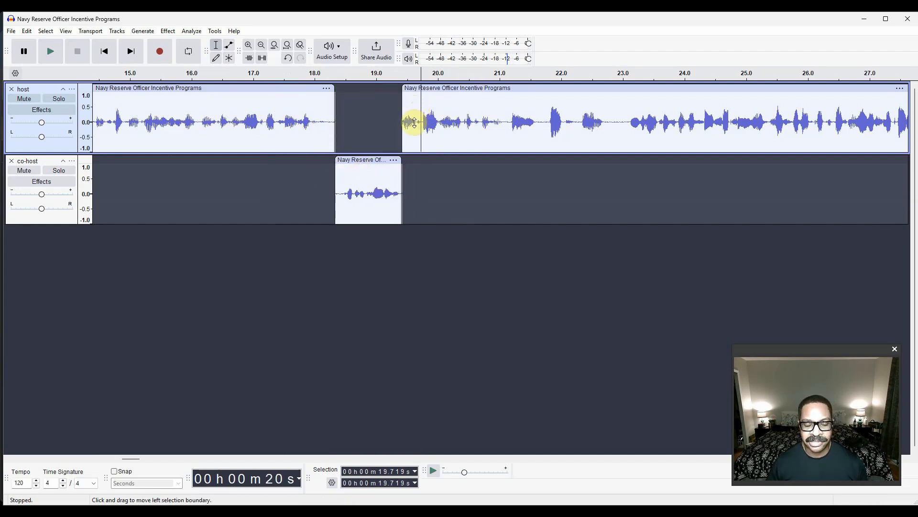
{"action": "left_click", "coordinate": [413, 138]}
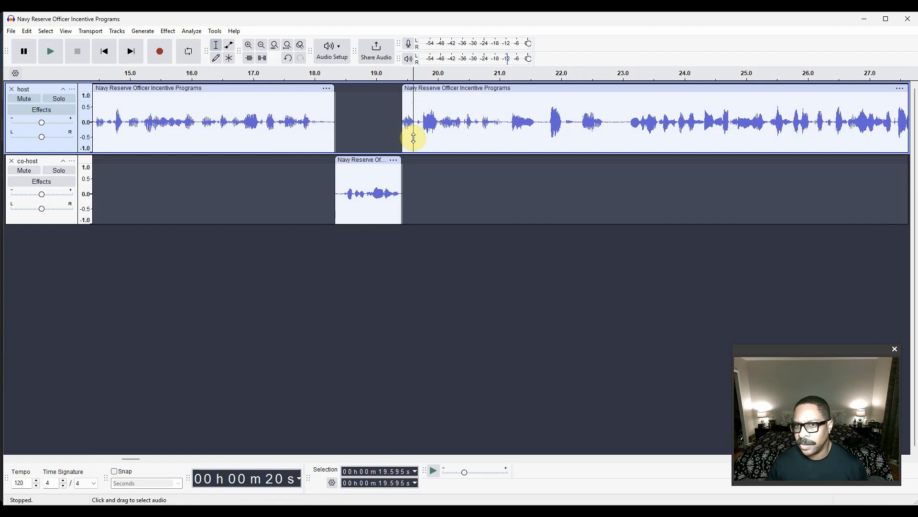
{"action": "key", "text": "space"}
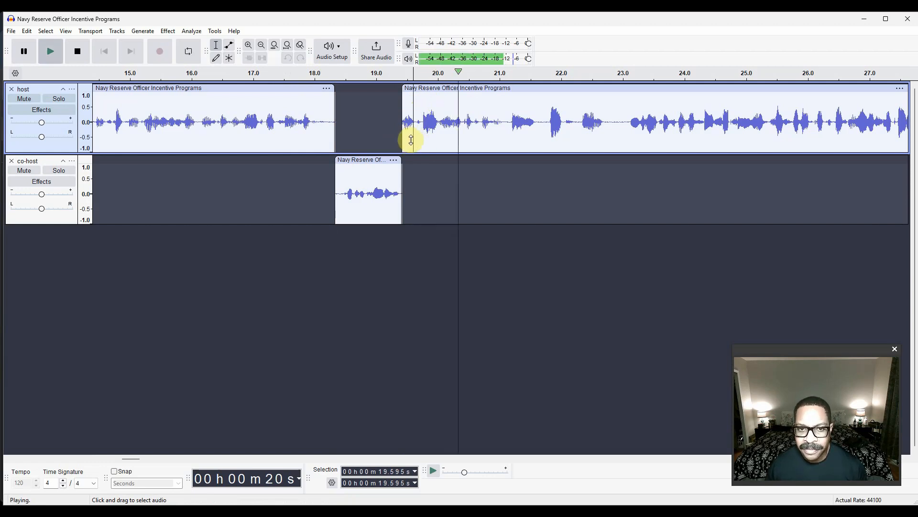
{"action": "key", "text": "space"}
{"action": "left_click", "coordinate": [406, 134]}
{"action": "key", "text": "space"}
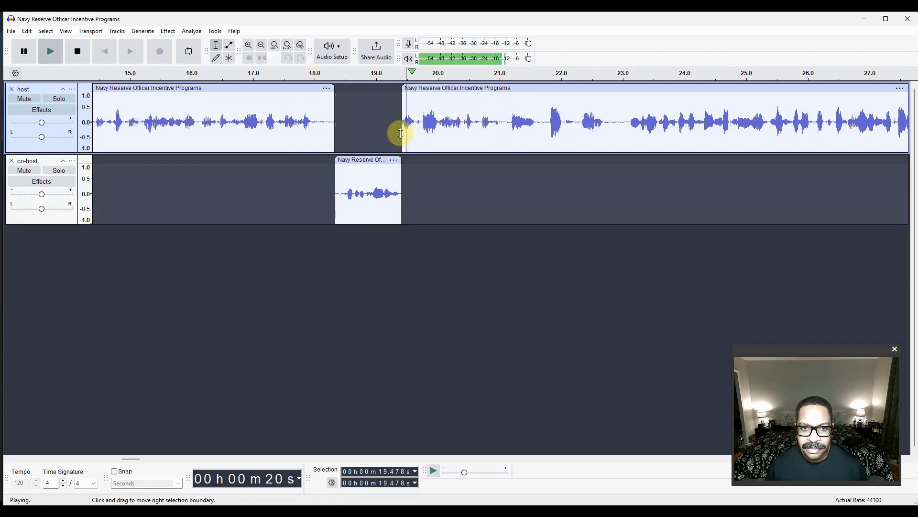
{"action": "key", "text": "space"}
{"action": "left_click", "coordinate": [417, 135]}
{"action": "key", "text": "ctrl+i"}
- Split the host clip at 20.006 s and move the short clip starting at 19.657 s to the co-host track
{"action": "key", "text": "space"}
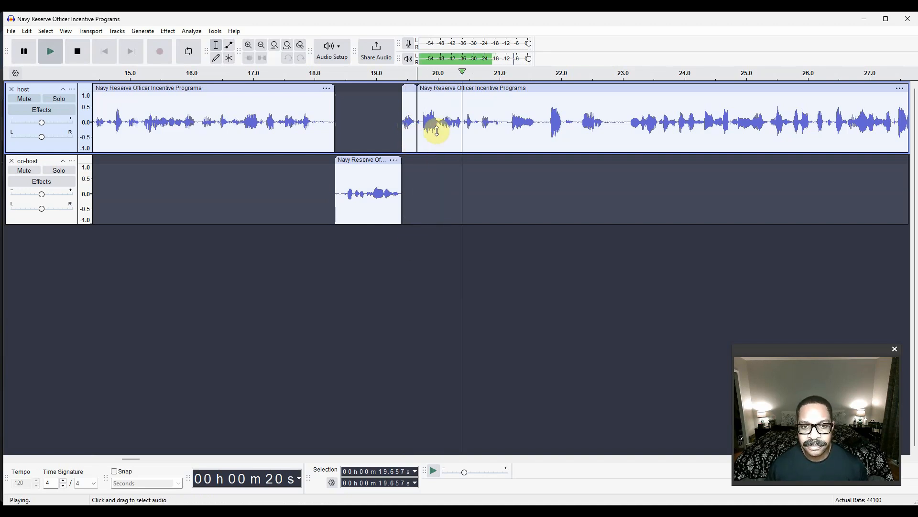
{"action": "key", "text": "space"}
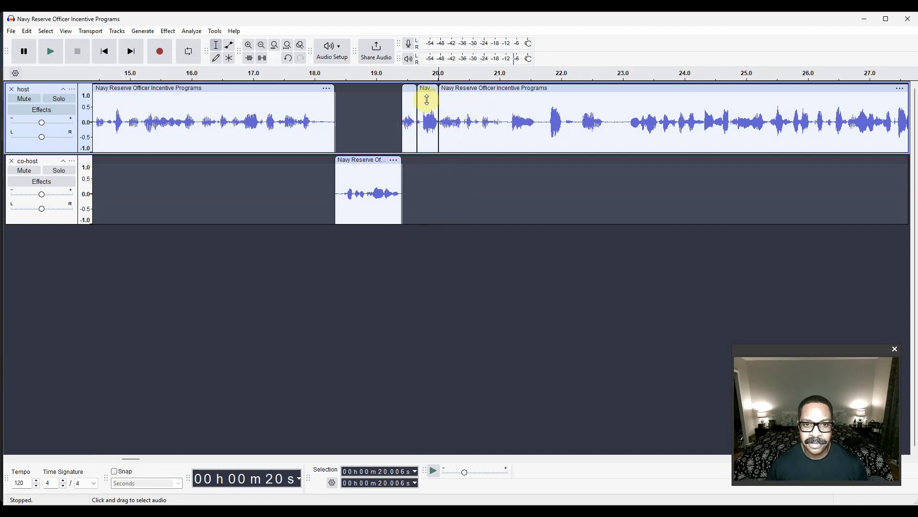
{"action": "left_click_drag", "start_coordinate": [424, 88], "coordinate": [419, 165]}
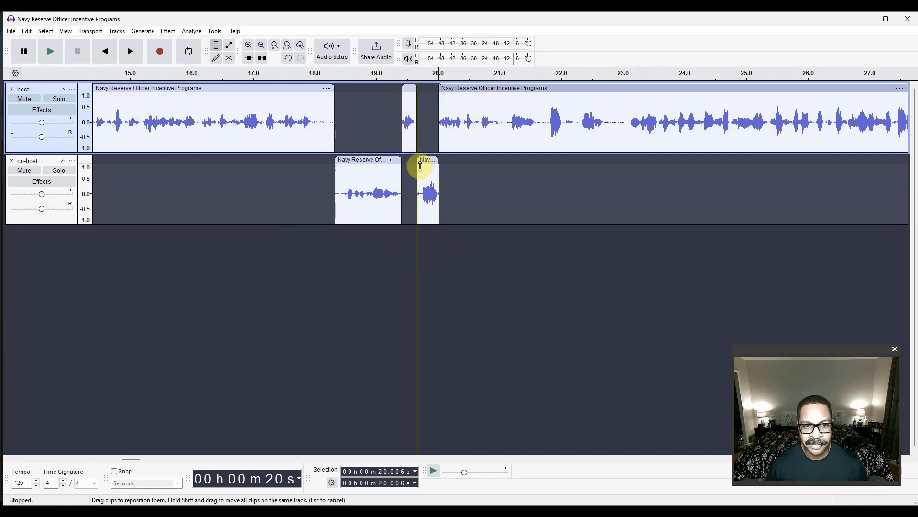
- Play on from 20.006 s, split the host clip at 21.138 s and 21.704 s, and move the piece between them to the co-host track
{"action": "key", "text": "space"}
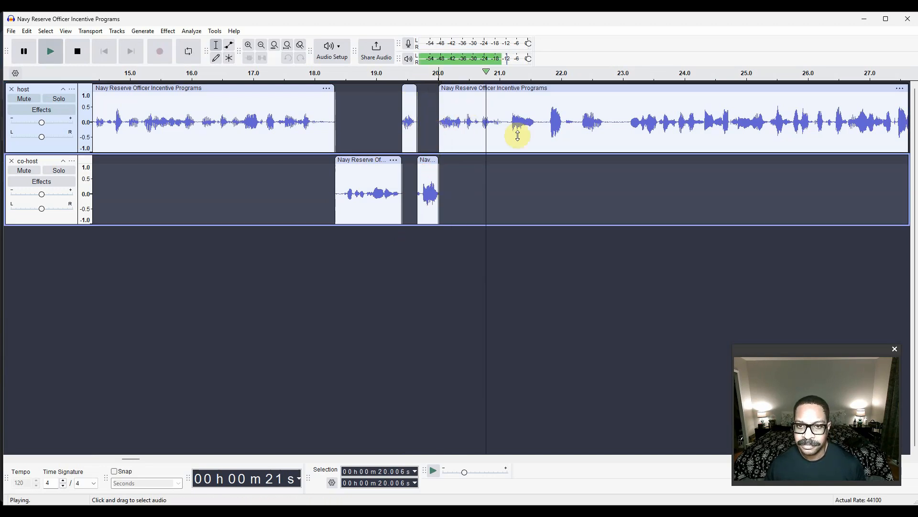
{"action": "key", "text": "space"}
{"action": "left_click", "coordinate": [507, 126]}
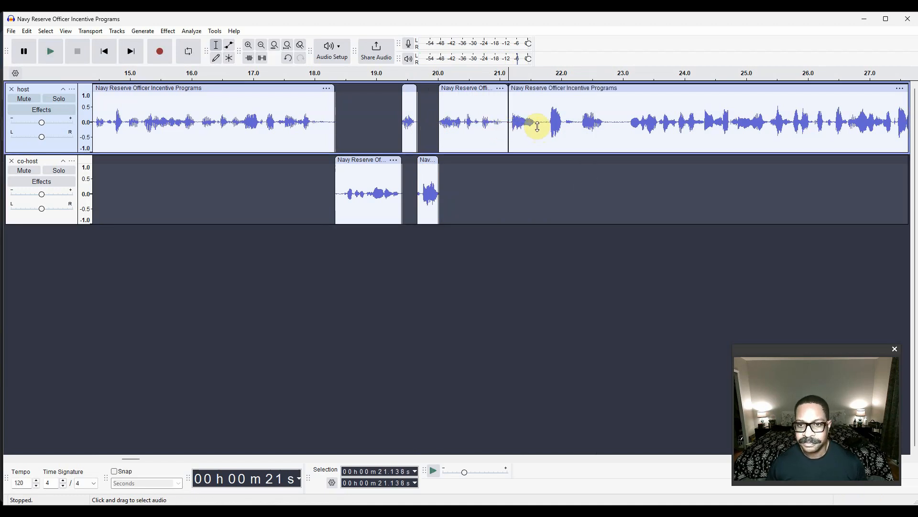
{"action": "key", "text": "ctrl+i"}
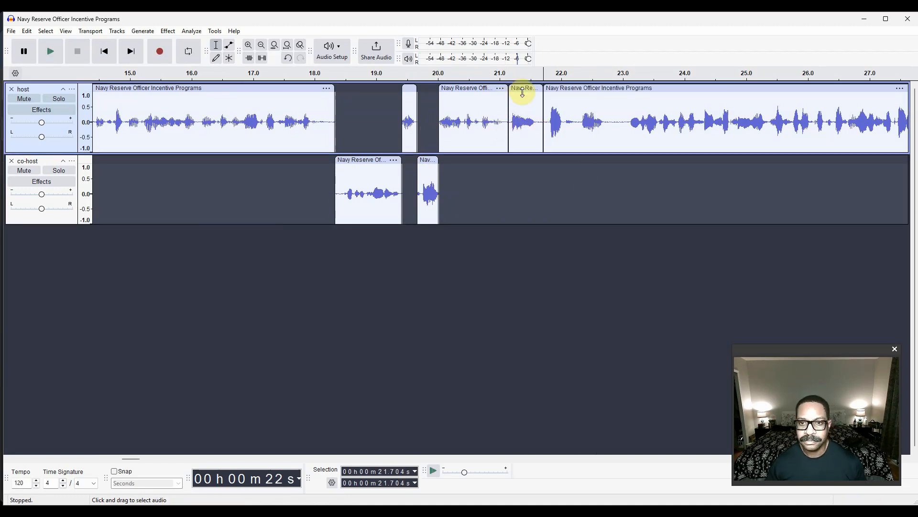
{"action": "left_click_drag", "start_coordinate": [522, 87], "coordinate": [522, 173]}
- Play on from 21.704 s to find the next speaker change and split the host clip at 26.597 s
{"action": "key", "text": "space"}
{"action": "key", "text": "space"}
{"action": "key", "text": "space"}
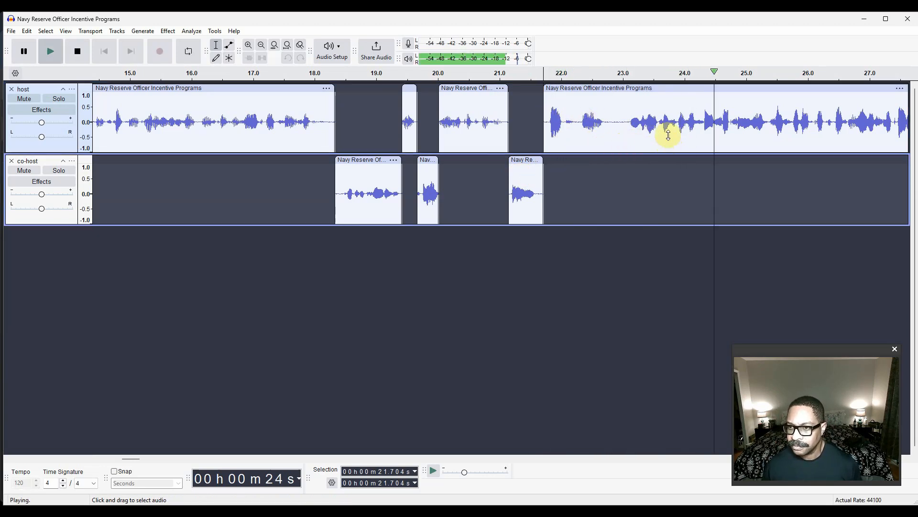
{"action": "scroll", "coordinate": [785, 153], "scroll_direction": "down", "scroll_amount": 1}
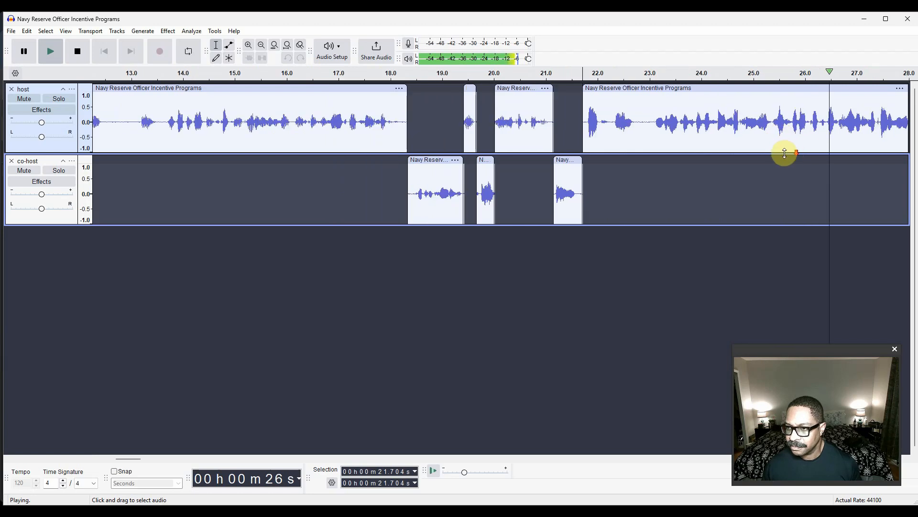
{"action": "scroll", "coordinate": [784, 152], "scroll_direction": "down", "scroll_amount": 2}
{"action": "left_click", "coordinate": [810, 123]}
{"action": "key", "text": "space"}
{"action": "key", "text": "space"}
{"action": "key", "text": "space"}
{"action": "key", "text": "space"}
{"action": "key", "text": "space"}
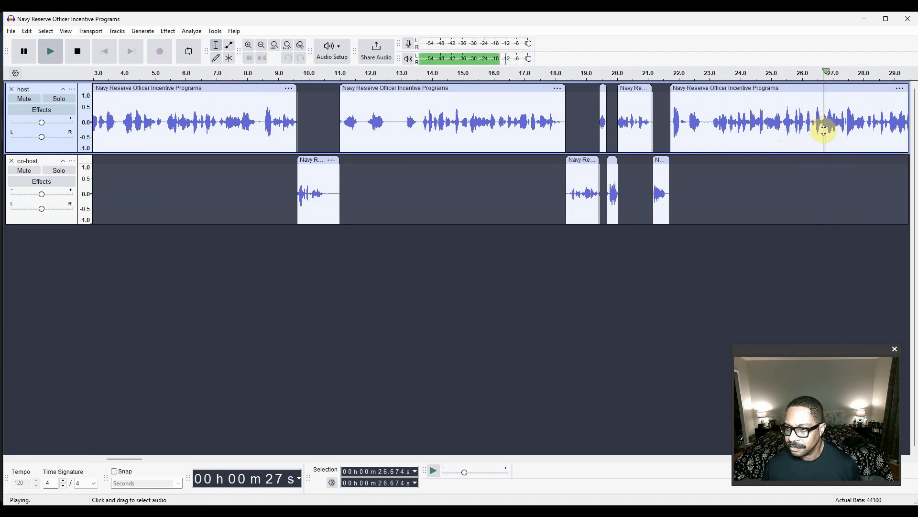
{"action": "key", "text": "space"}
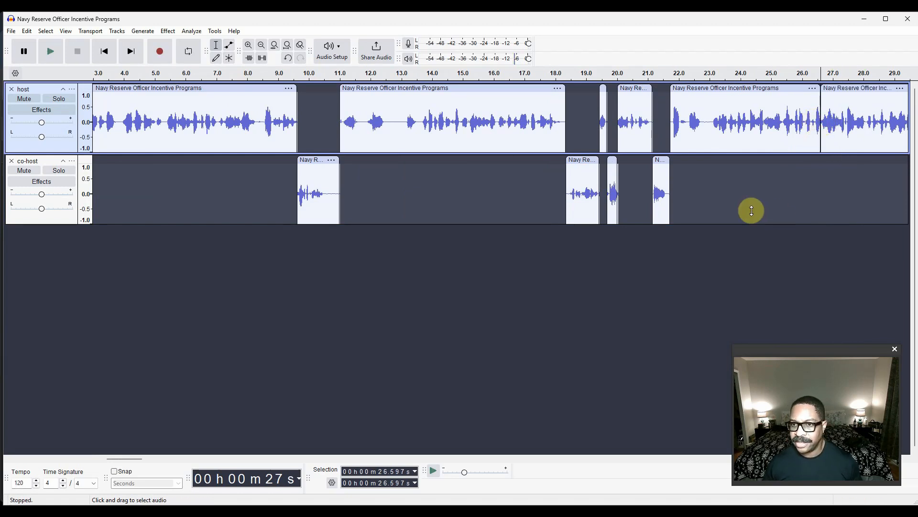
- Delete the remaining host clip after 26.597 s
{"action": "scroll", "coordinate": [740, 205], "scroll_direction": "down", "scroll_amount": 2}
{"action": "left_click", "coordinate": [440, 87]}
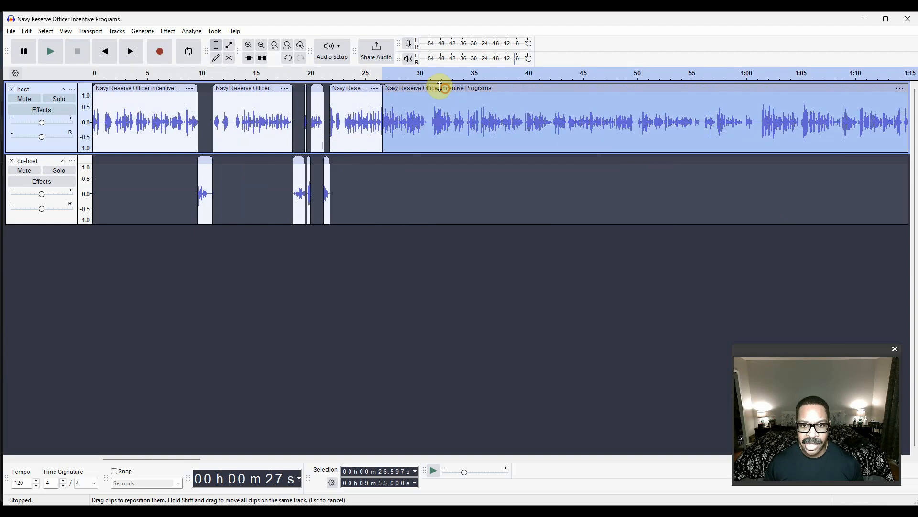
{"action": "key", "text": "Delete"}
{"action": "left_click", "coordinate": [405, 458]}
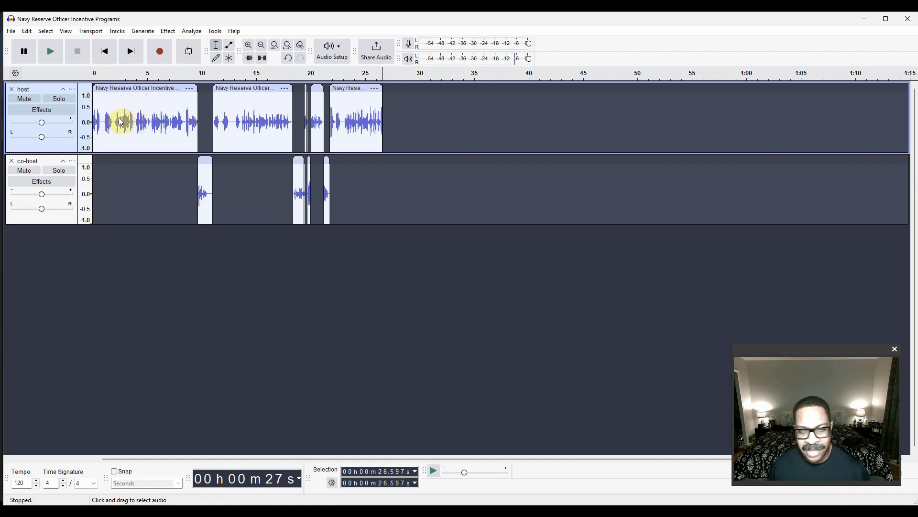
- Open the audio export settings for the host and co-host tracks
{"action": "left_click", "coordinate": [10, 30]}
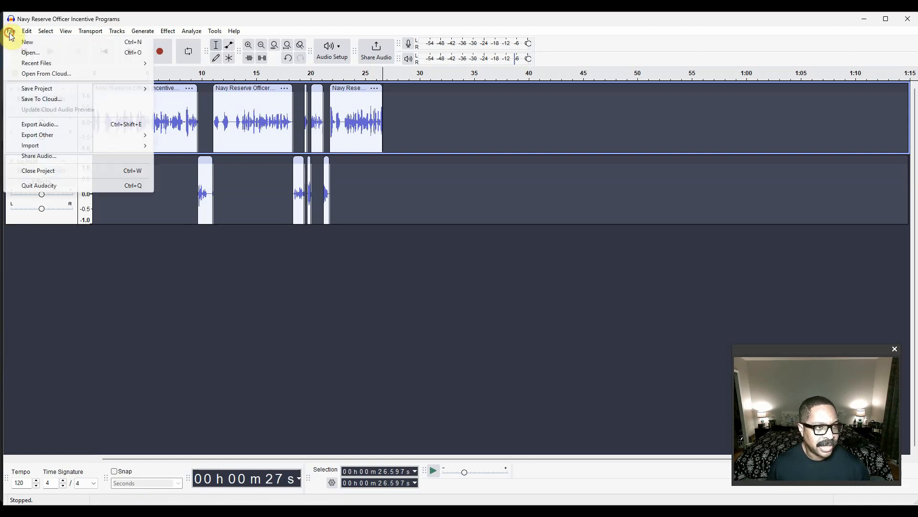
{"action": "left_click", "coordinate": [61, 128]}
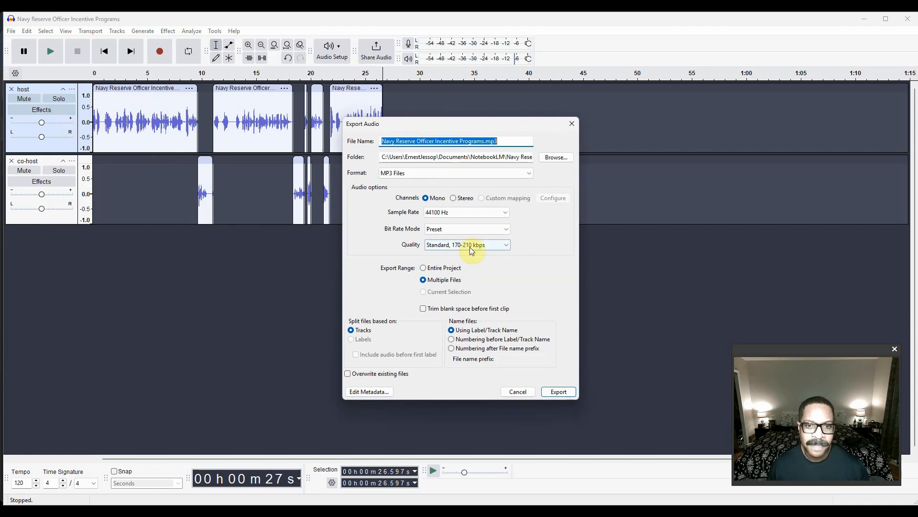
{"action": "left_click", "coordinate": [553, 158]}
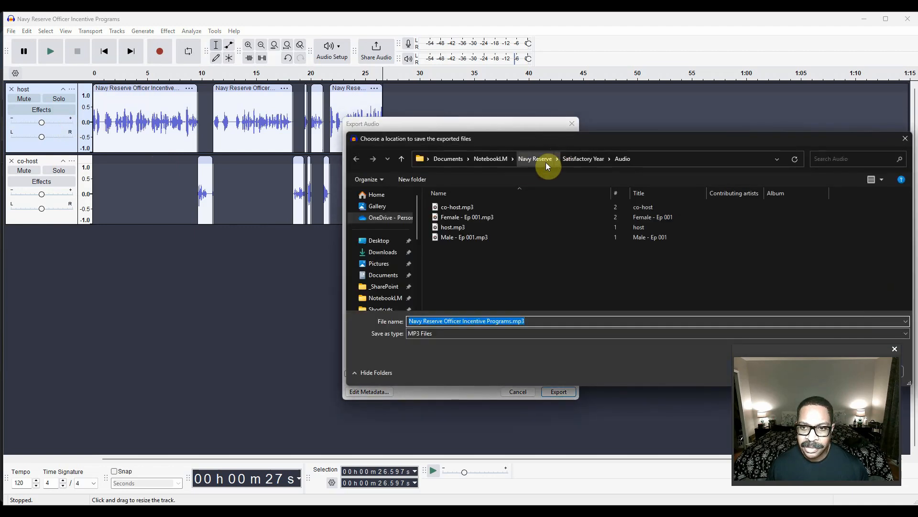
{"action": "left_click", "coordinate": [572, 161]}
{"action": "left_click", "coordinate": [532, 164]}
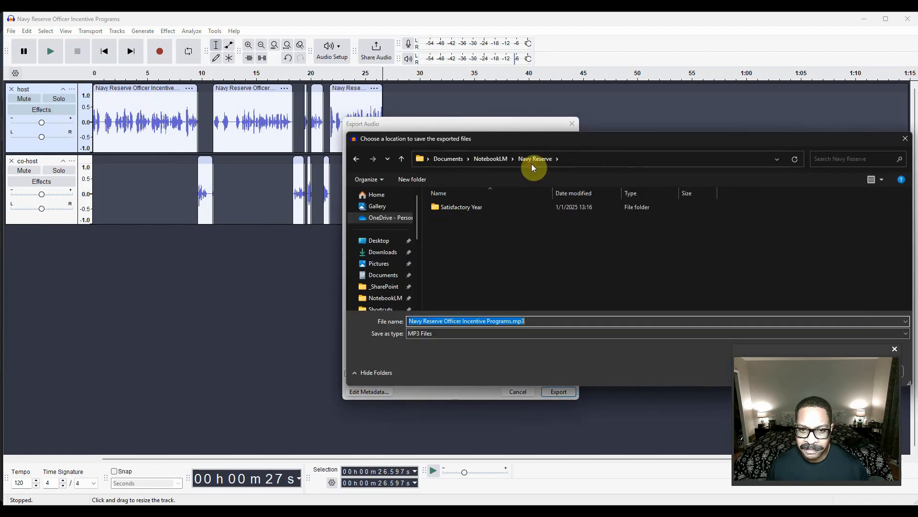
{"action": "left_click", "coordinate": [493, 161]}
{"action": "double_click", "coordinate": [460, 208]}
{"action": "left_click", "coordinate": [493, 318]}
{"action": "left_click_drag", "start_coordinate": [780, 141], "coordinate": [397, 140]}
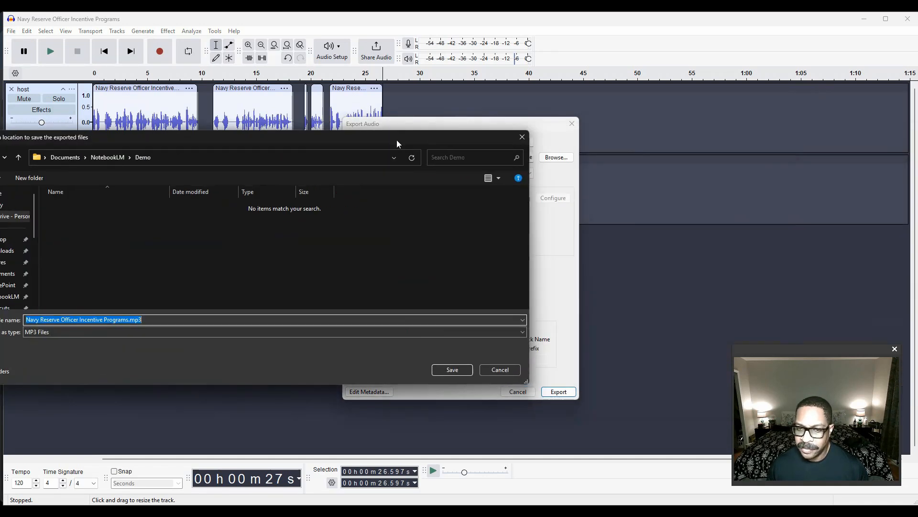
{"action": "left_click", "coordinate": [493, 366]}
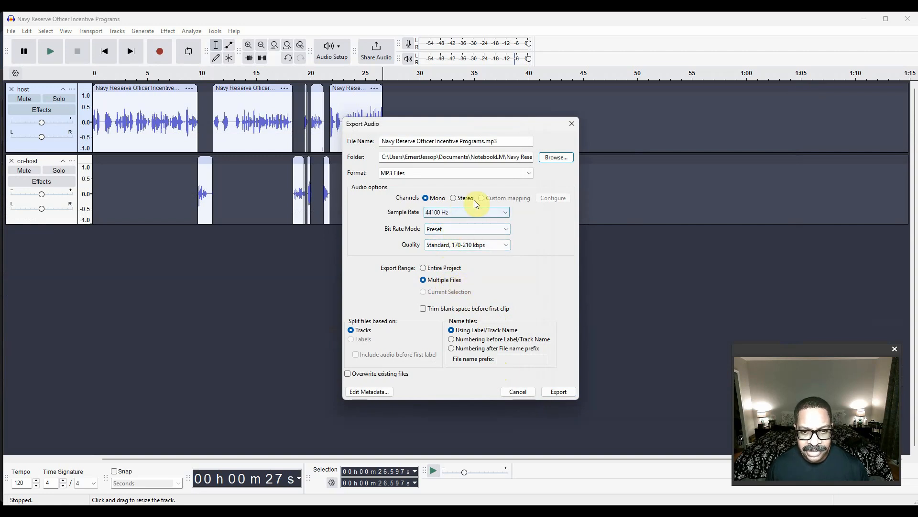
- Set the export folder to Documents\NotebookLM\Demo
{"action": "left_click", "coordinate": [548, 154]}
{"action": "left_click_drag", "start_coordinate": [162, 136], "coordinate": [285, 140]}
{"action": "left_click", "coordinate": [230, 162]}
{"action": "double_click", "coordinate": [186, 206]}
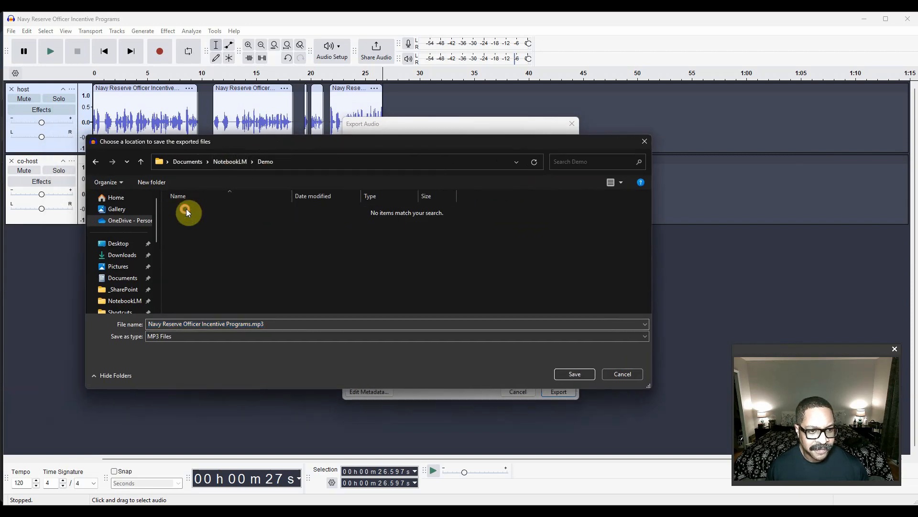
{"action": "left_click", "coordinate": [569, 378]}
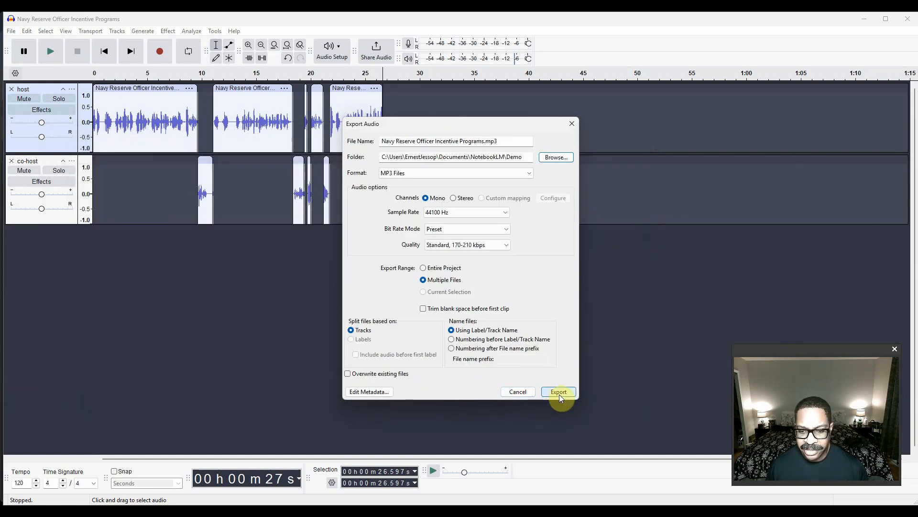
- Export the host and co-host tracks as separate MP3 files and close the Audacity project
{"action": "left_click", "coordinate": [559, 392]}
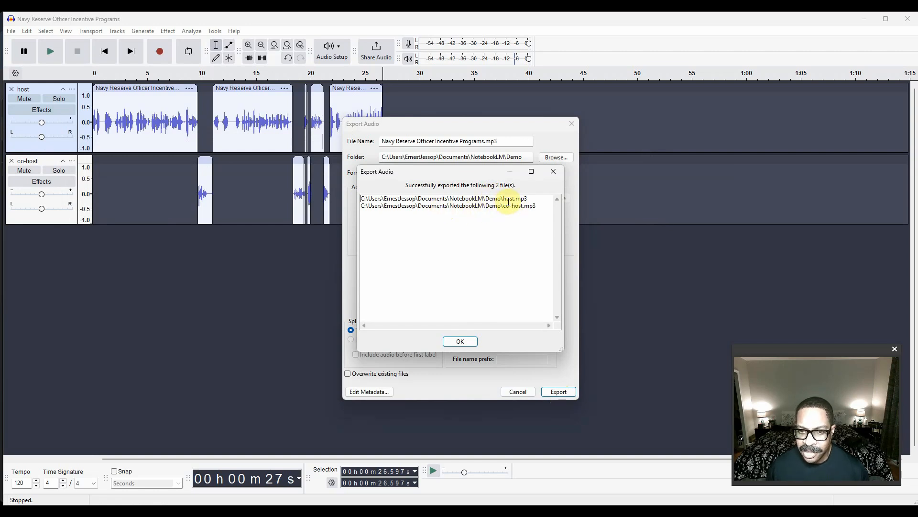
{"action": "left_click", "coordinate": [460, 341]}
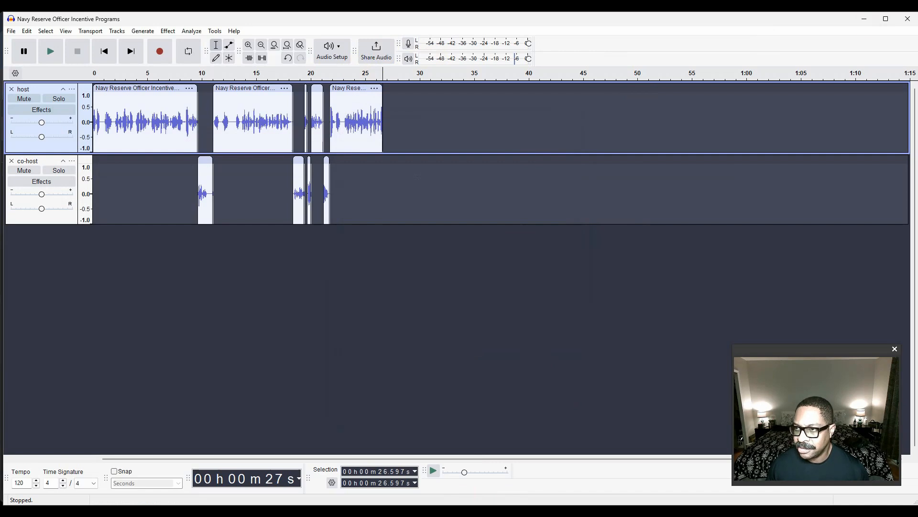
{"action": "left_click", "coordinate": [907, 19]}
{"action": "left_click", "coordinate": [482, 263]}
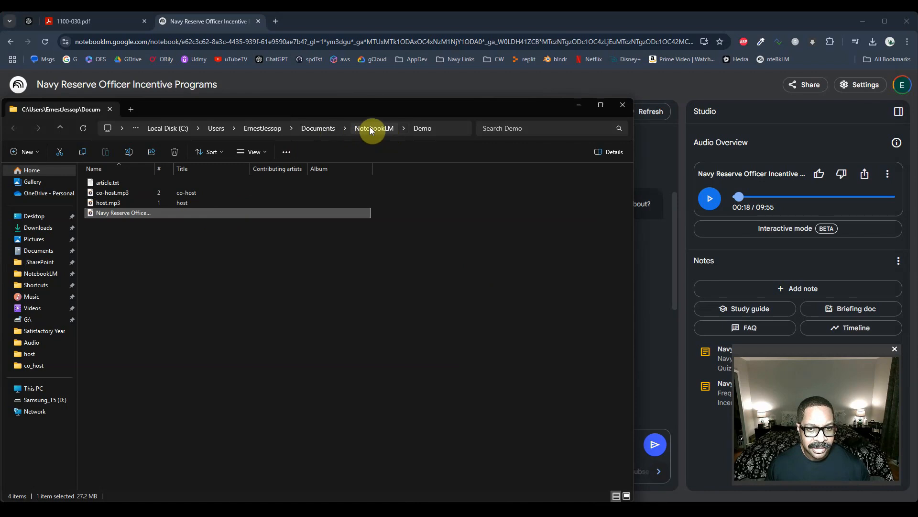
- Play the exported host.mp3 and co-host.mp3 from the Demo folder to check them, and close the folder window
{"action": "left_click_drag", "start_coordinate": [233, 110], "coordinate": [486, 58]}
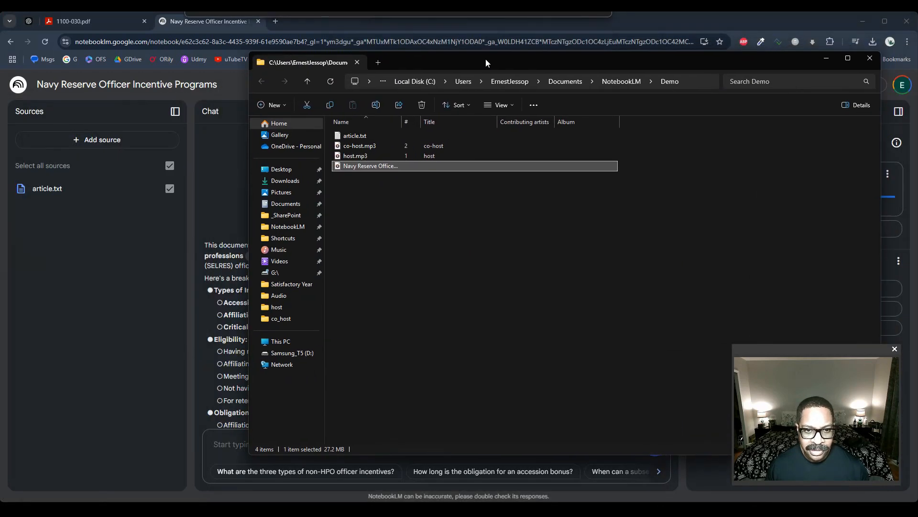
{"action": "double_click", "coordinate": [361, 159]}
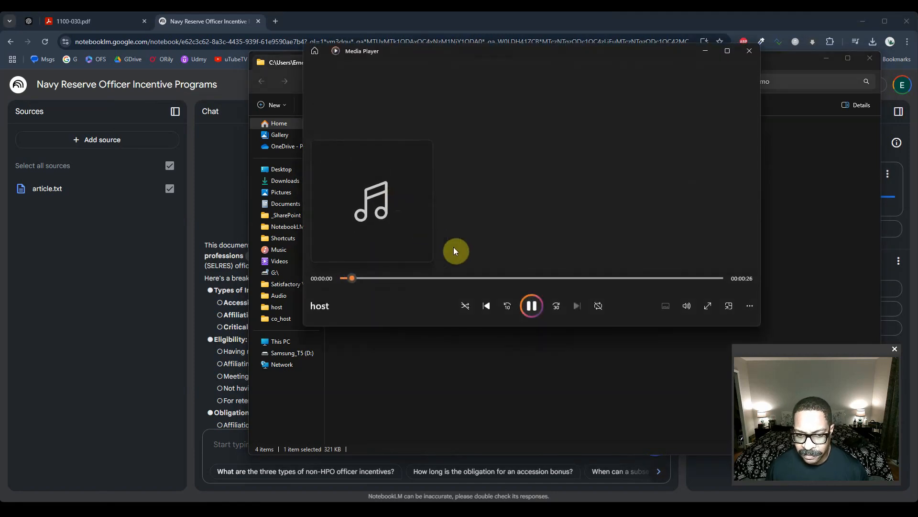
{"action": "left_click", "coordinate": [748, 52]}
{"action": "double_click", "coordinate": [355, 149]}
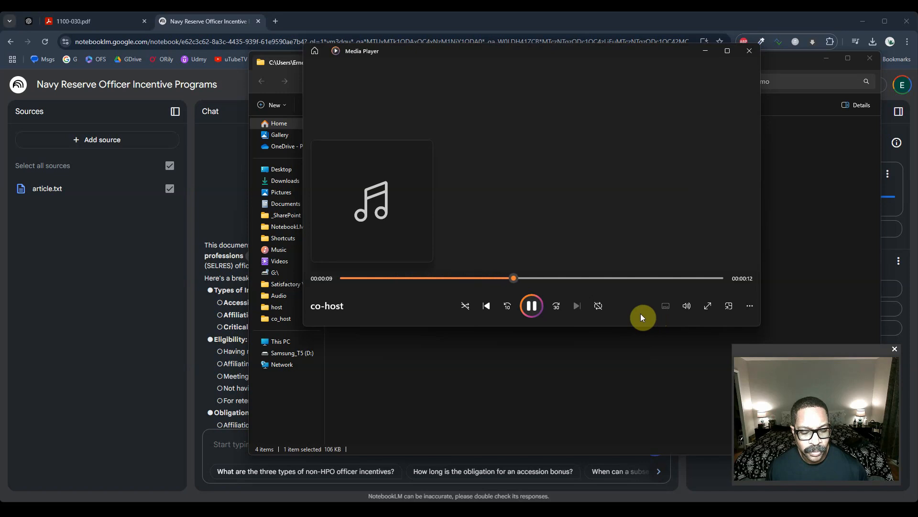
{"action": "left_click", "coordinate": [749, 50]}
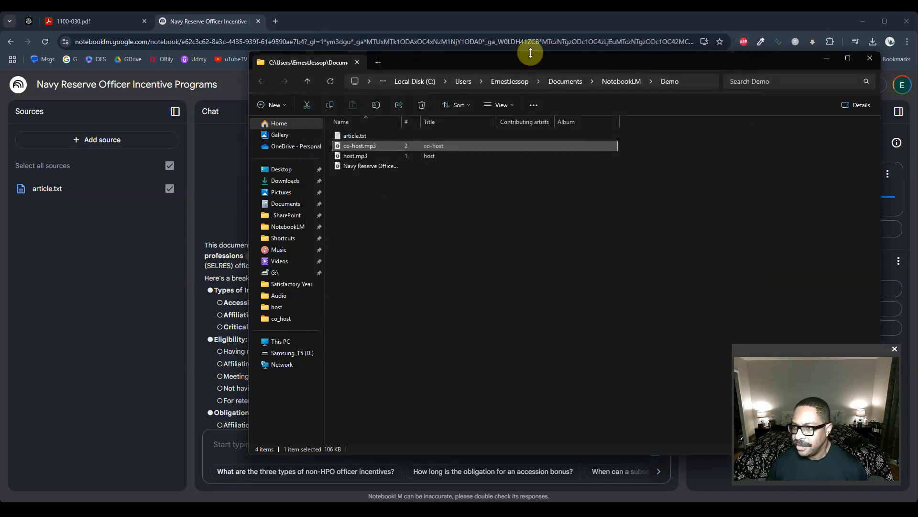
{"action": "left_click", "coordinate": [864, 59]}
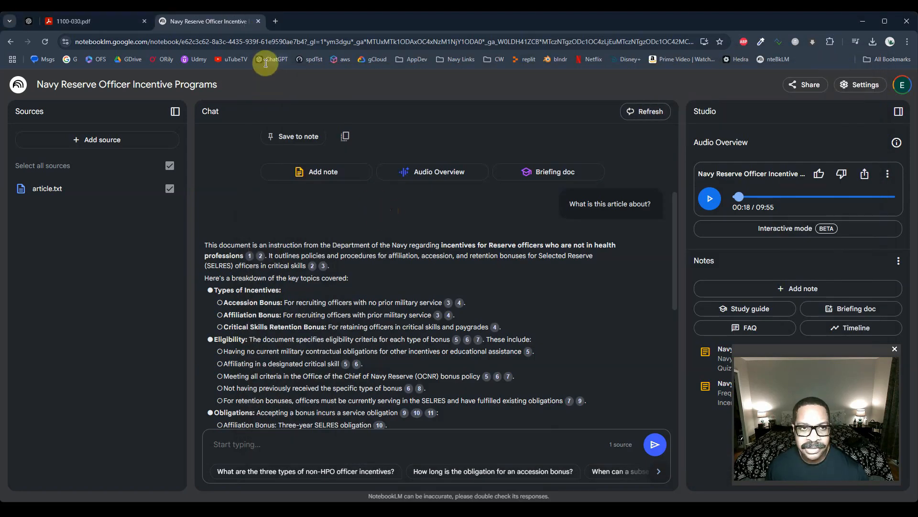
- Go to hedra.com in a new browser tab and open its character creation page
{"action": "left_click", "coordinate": [275, 22]}
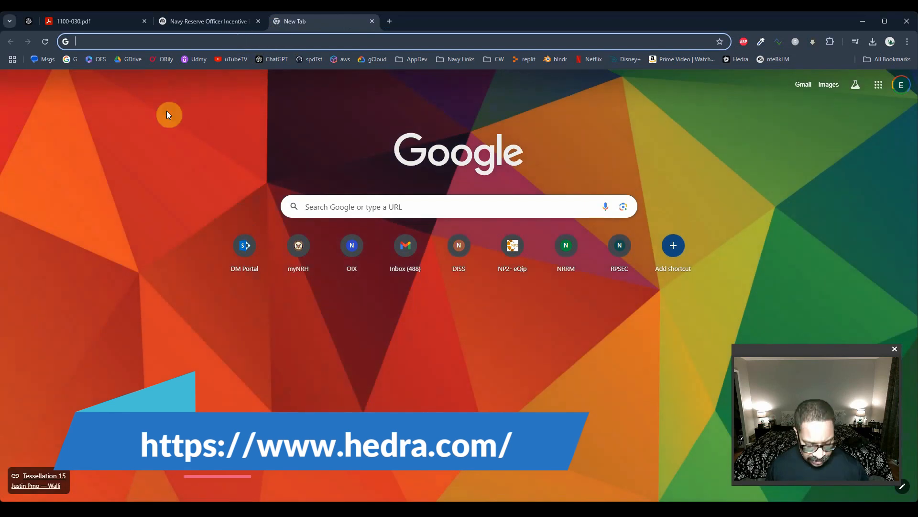
{"action": "type", "text": "hedra"}
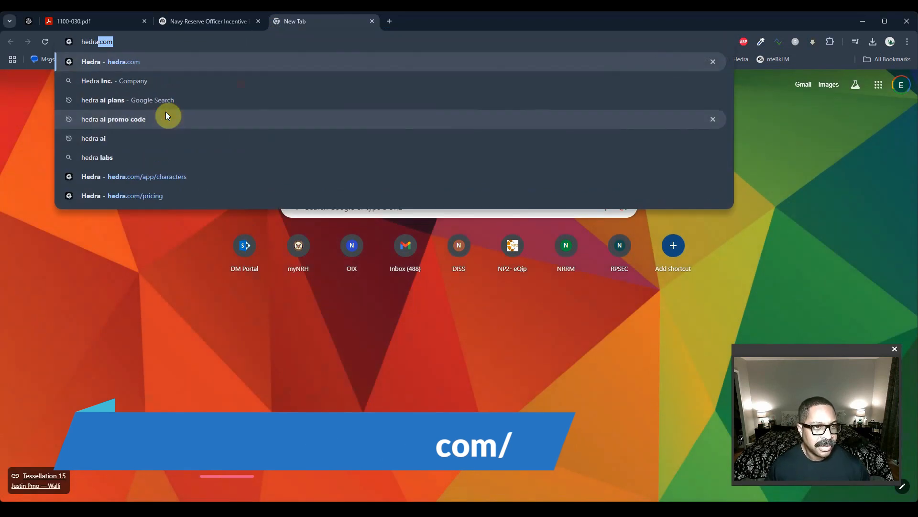
{"action": "left_click", "coordinate": [110, 63]}
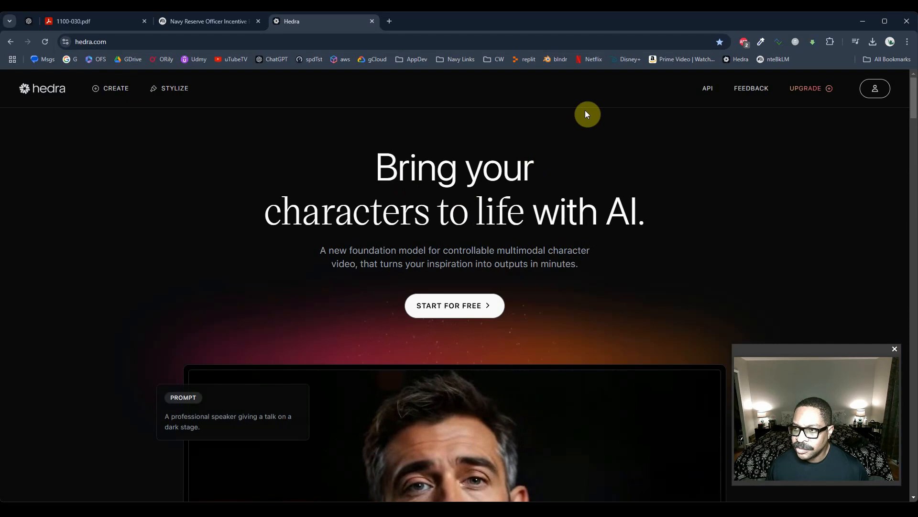
{"action": "left_click", "coordinate": [874, 89]}
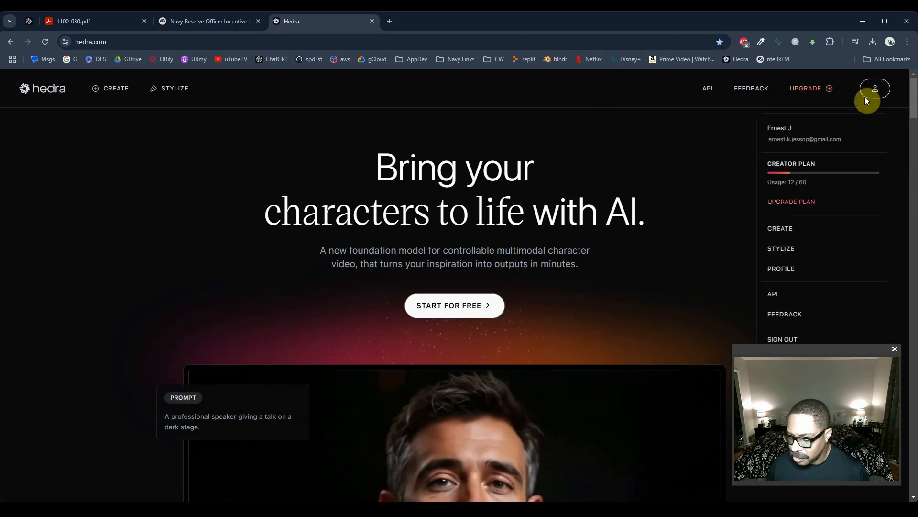
{"action": "left_click", "coordinate": [790, 230]}
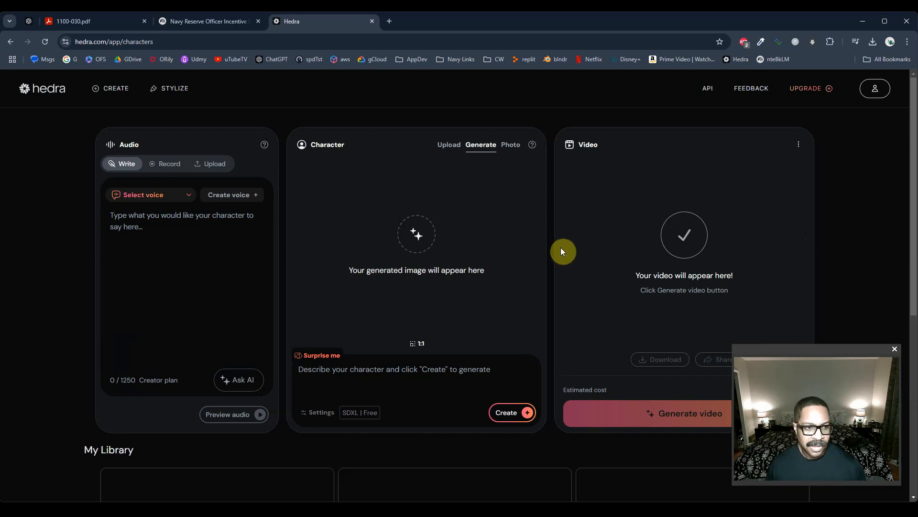
{"action": "left_click_drag", "start_coordinate": [843, 352], "coordinate": [852, 366]}
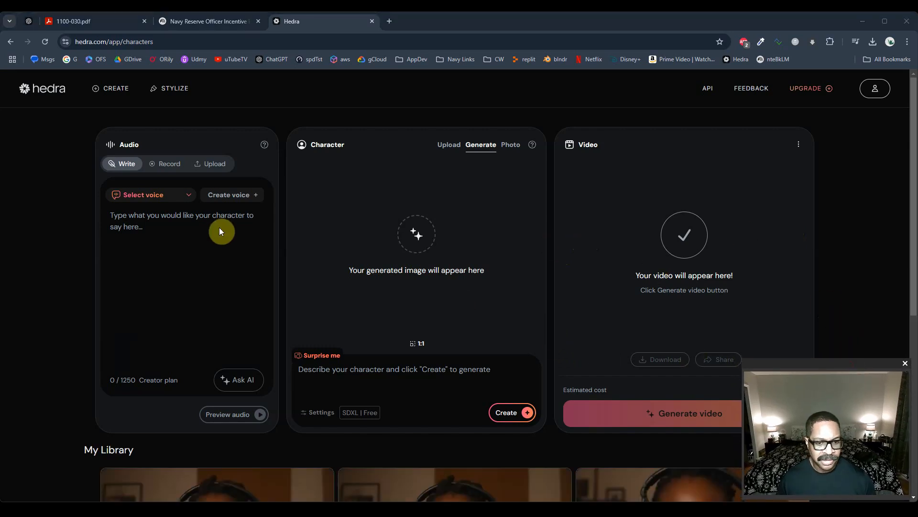
- Generate a character image from the description "Create a person looking at the camera wearing headphones"
{"action": "left_click", "coordinate": [370, 372]}
{"action": "type", "text": "Create a"}
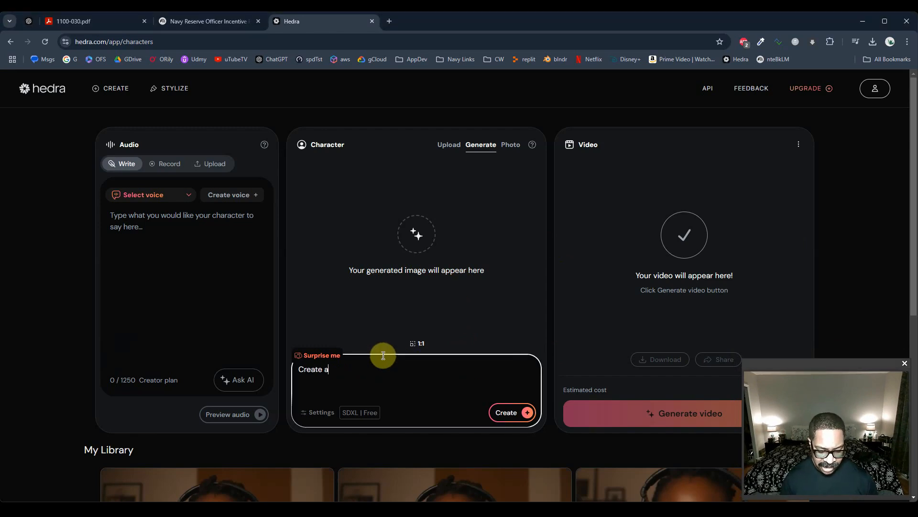
{"action": "type", "text": " person looking at "}
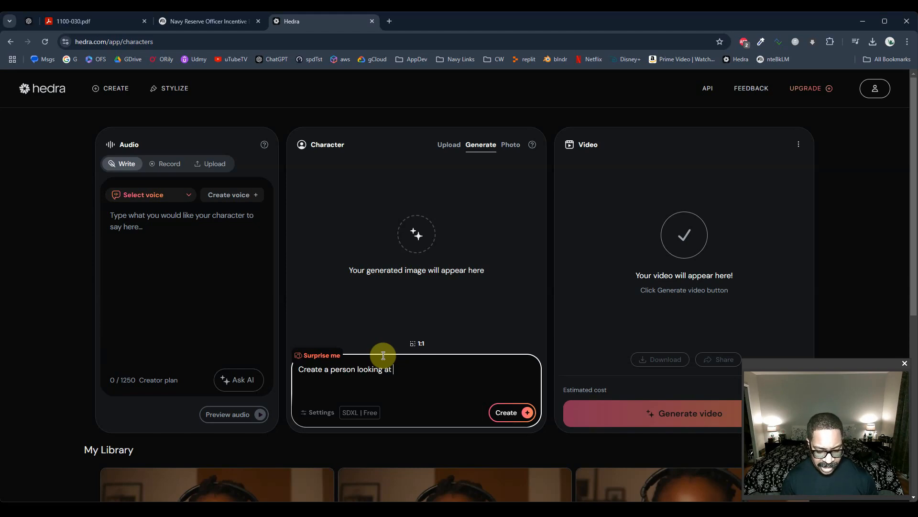
{"action": "type", "text": "the ca,erra wearing headphones"}
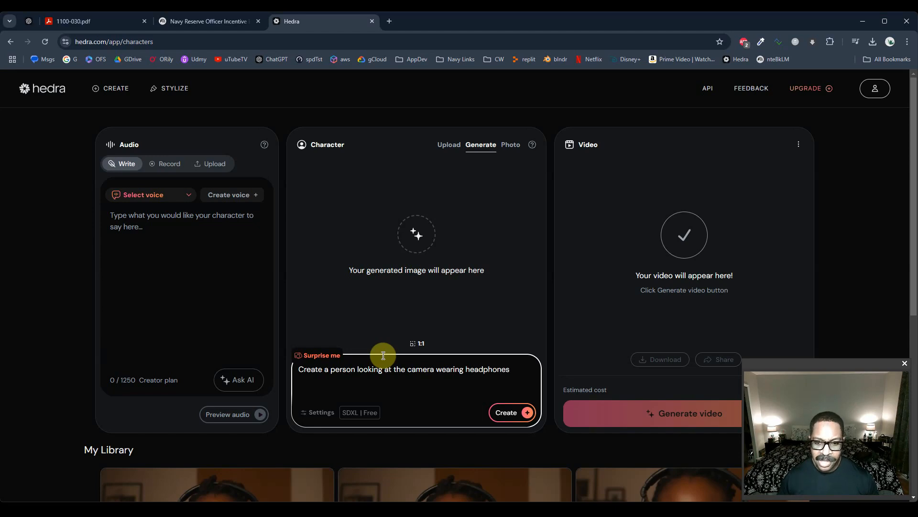
{"action": "left_click", "coordinate": [505, 412]}
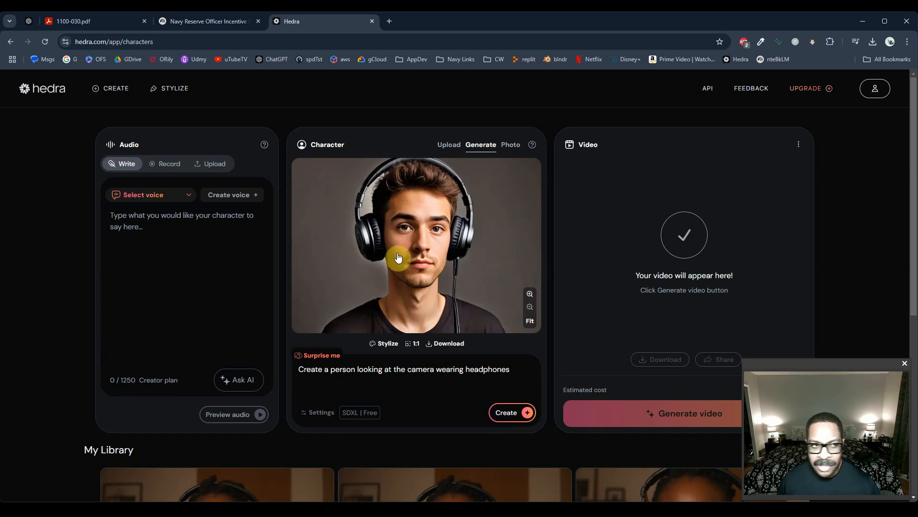
- Ask ChatGPT for a prompt for a realistic person in a podcast studio wearing headphones and smiling with their mouth closed, and copy its prompt text
{"action": "left_click", "coordinate": [33, 24]}
{"action": "left_click", "coordinate": [357, 452]}
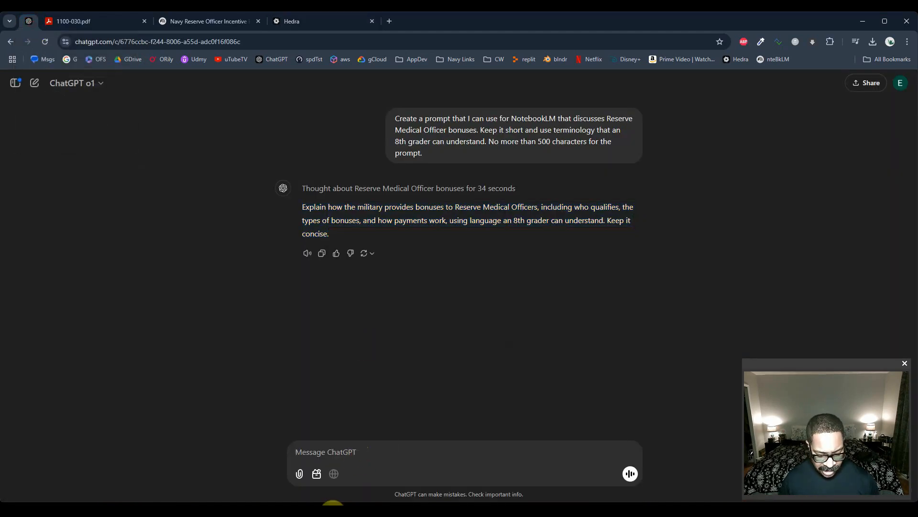
{"action": "type", "text": "Cre"}
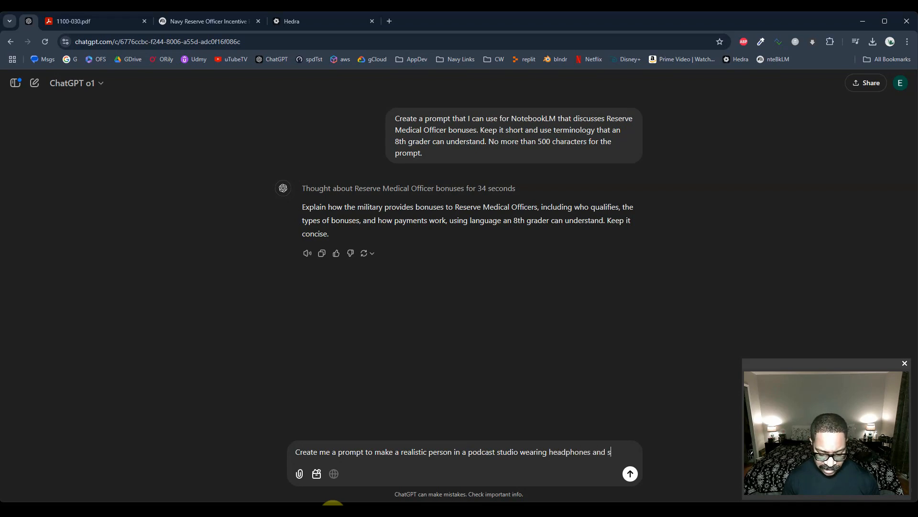
{"action": "type", "text": "miling with their mouth closed"}
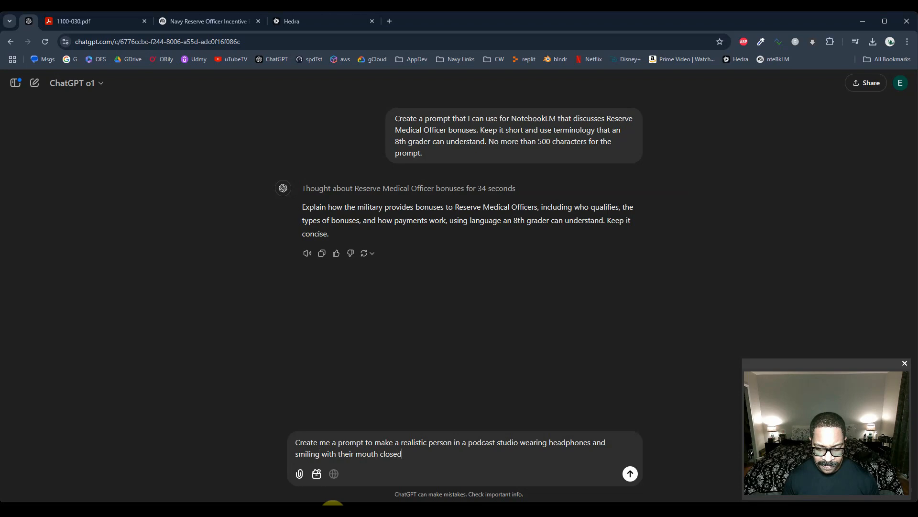
{"action": "key", "text": "Return"}
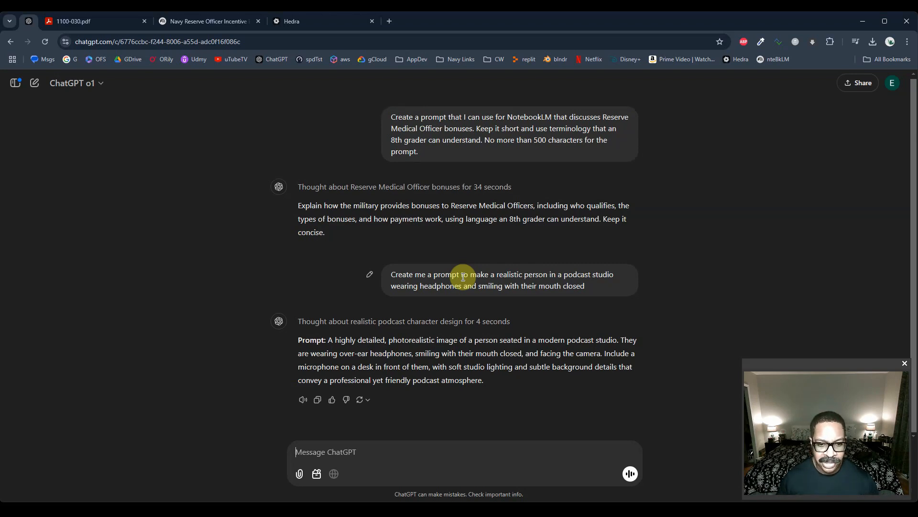
{"action": "left_click_drag", "start_coordinate": [329, 340], "coordinate": [489, 381]}
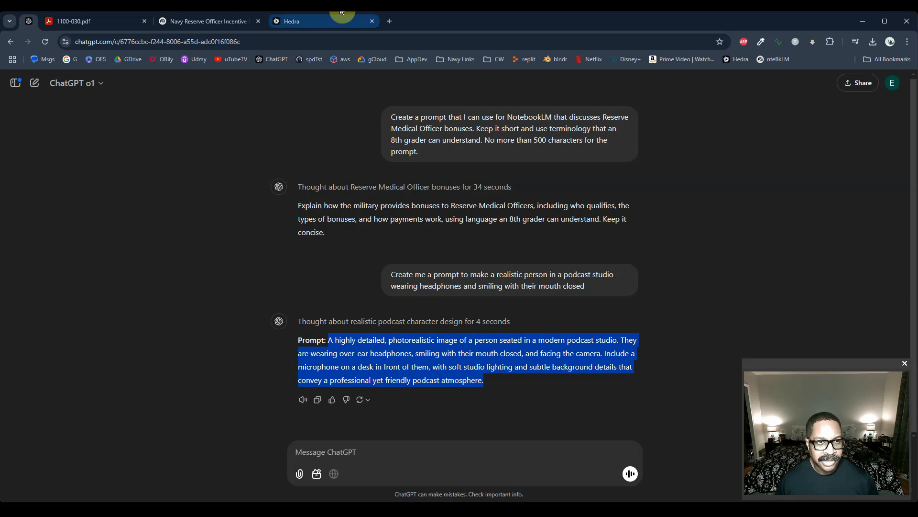
- Return to Hedra and set the character image model to Flux Realism
{"action": "left_click", "coordinate": [305, 21]}
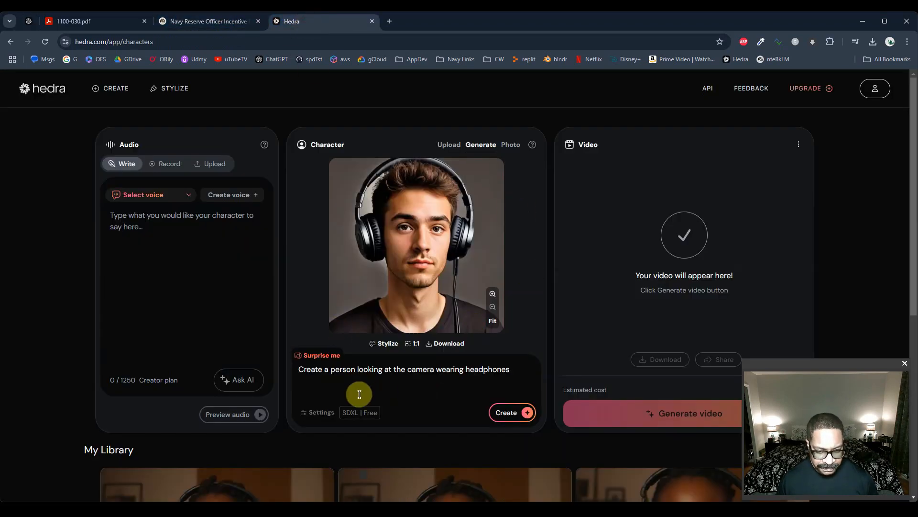
{"action": "left_click", "coordinate": [355, 413]}
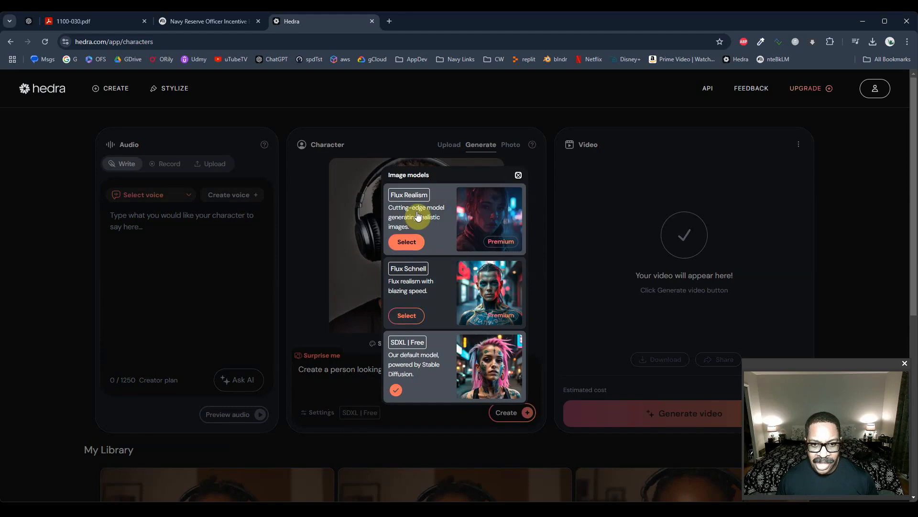
{"action": "left_click", "coordinate": [407, 242]}
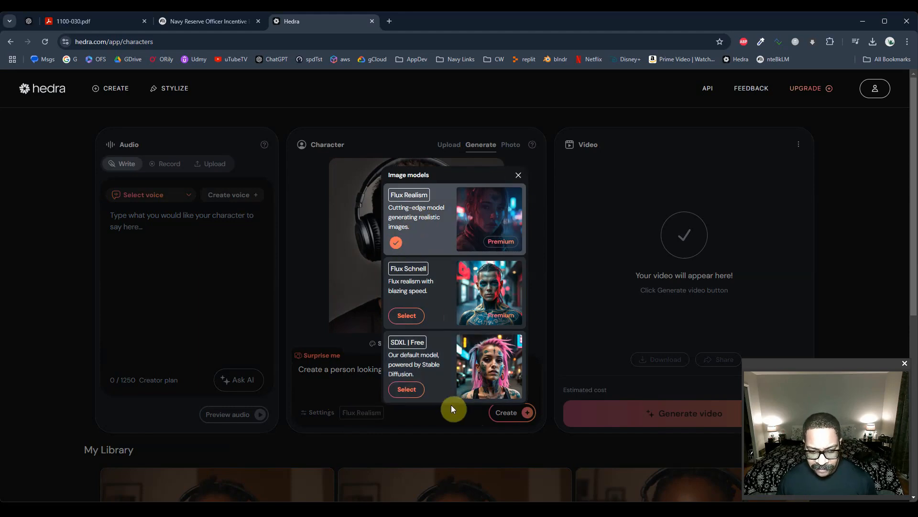
{"action": "left_click", "coordinate": [519, 176]}
- Replace the character description with the copied podcast studio prompt, generate the image, and regenerate it once for a different person
{"action": "left_click", "coordinate": [358, 375]}
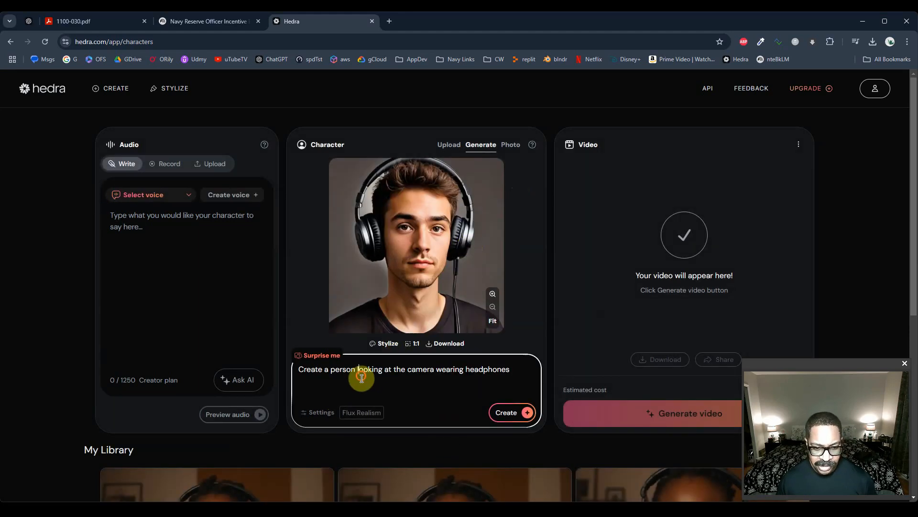
{"action": "key", "text": "ctrl+a"}
{"action": "key", "text": "ctrl+v"}
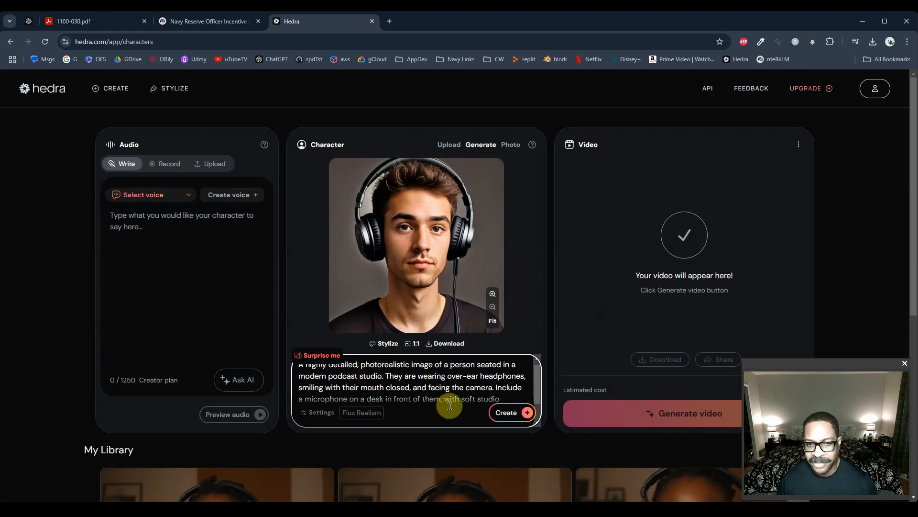
{"action": "left_click", "coordinate": [505, 414]}
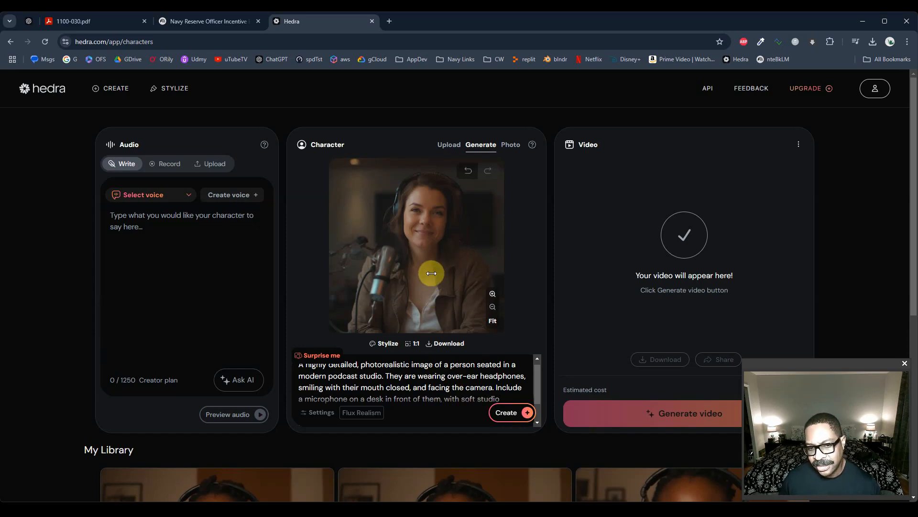
{"action": "left_click", "coordinate": [502, 414]}
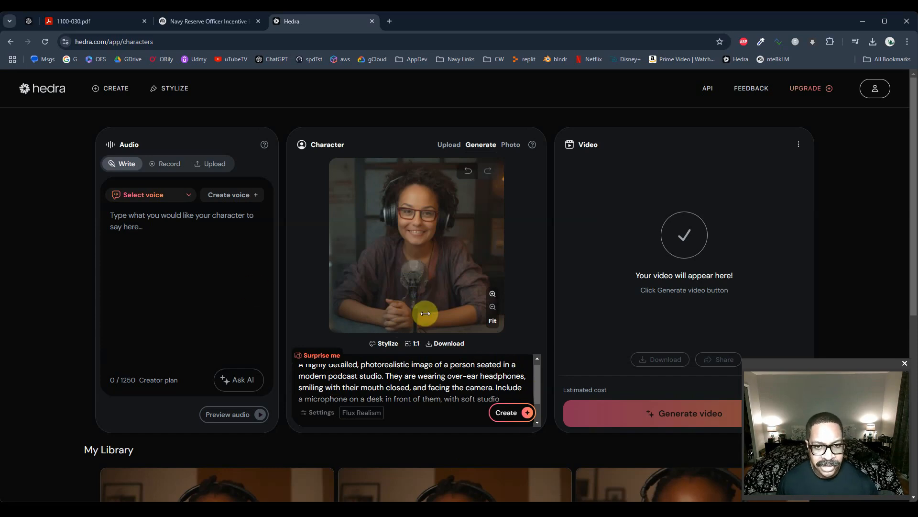
- Upload co-host.mp3 from the Demo folder as the character's audio and play part of it back
{"action": "key", "text": "alt+Tab"}
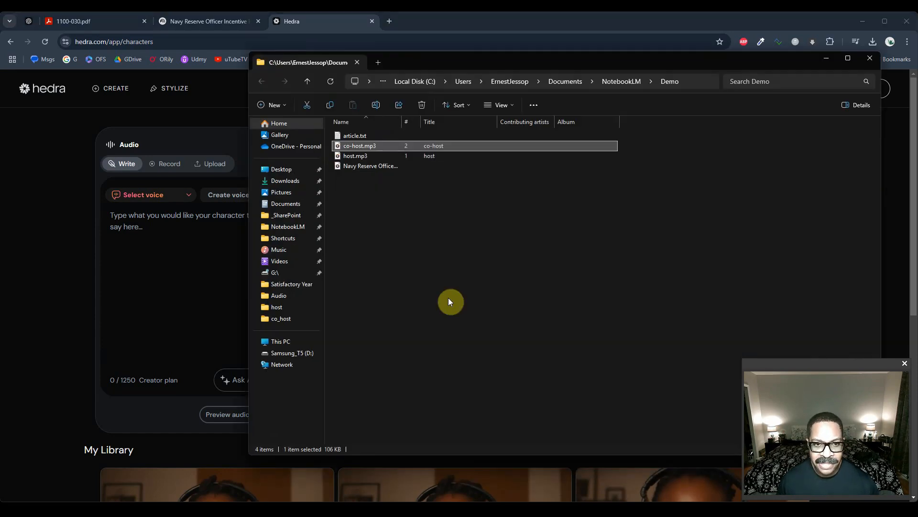
{"action": "left_click_drag", "start_coordinate": [423, 61], "coordinate": [532, 102]}
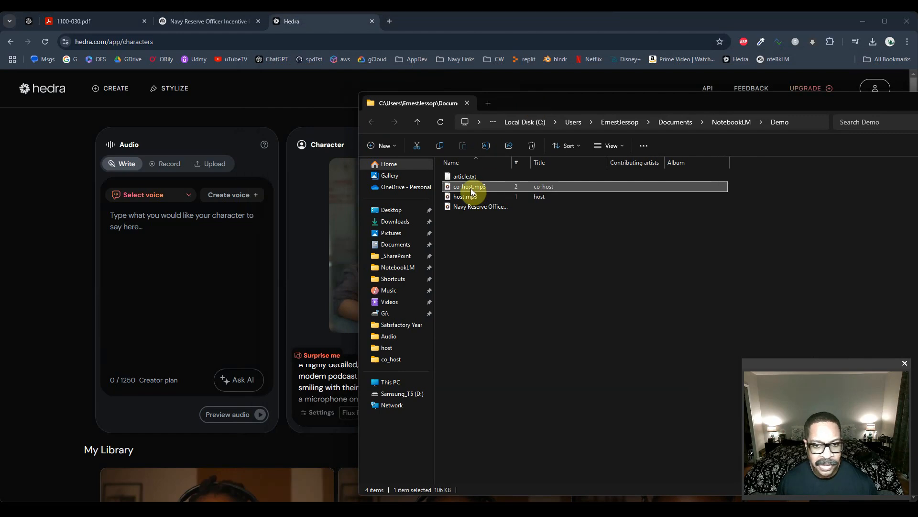
{"action": "left_click_drag", "start_coordinate": [470, 188], "coordinate": [552, 263]}
{"action": "left_click", "coordinate": [220, 164]}
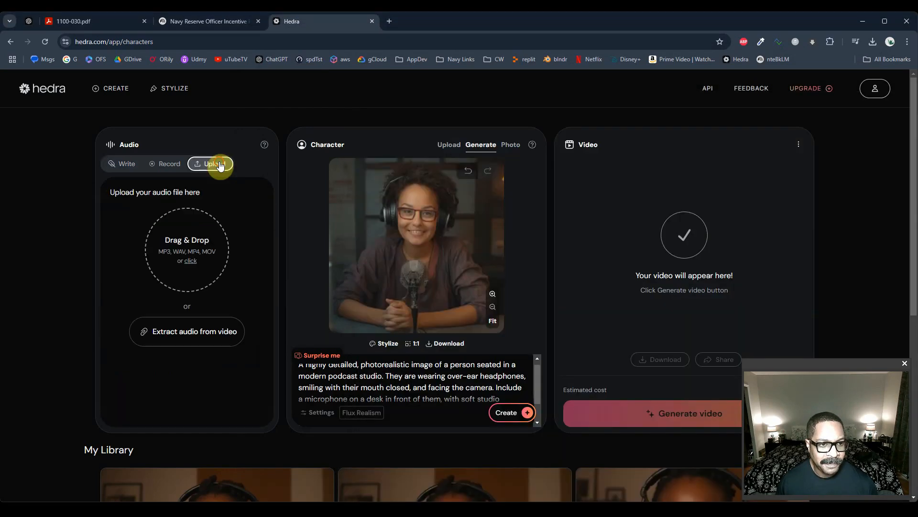
{"action": "left_click", "coordinate": [187, 270]}
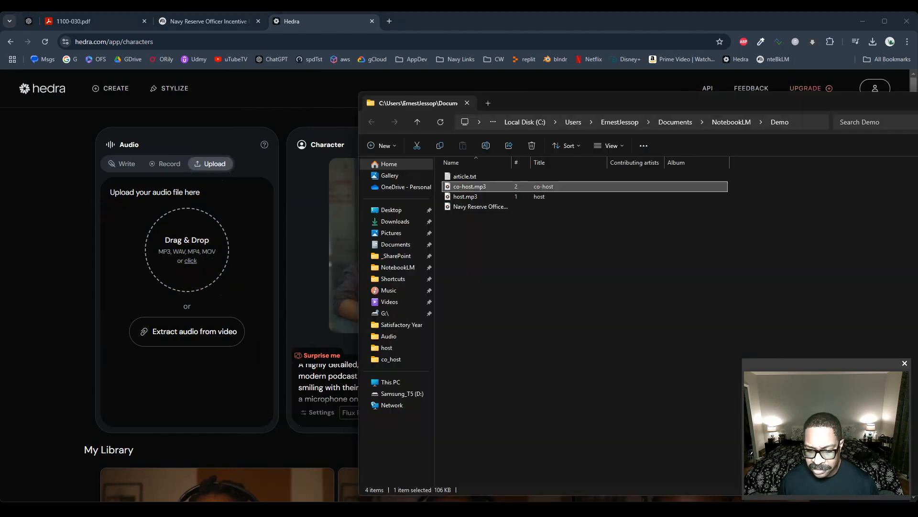
{"action": "left_click_drag", "start_coordinate": [462, 188], "coordinate": [174, 284]}
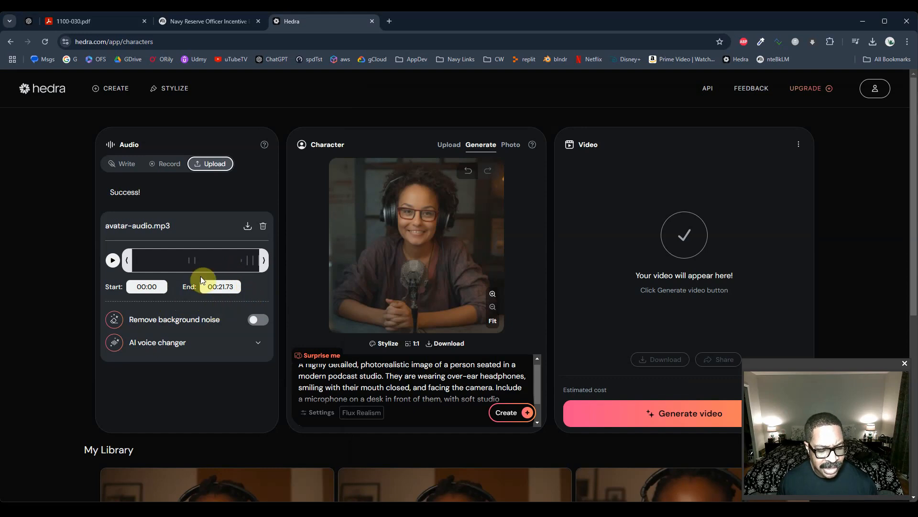
{"action": "left_click", "coordinate": [113, 262]}
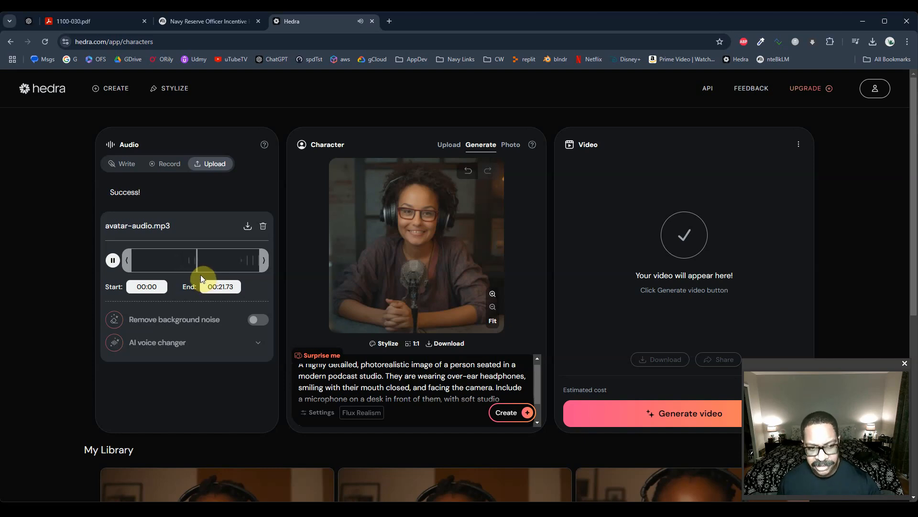
{"action": "left_click", "coordinate": [113, 259]}
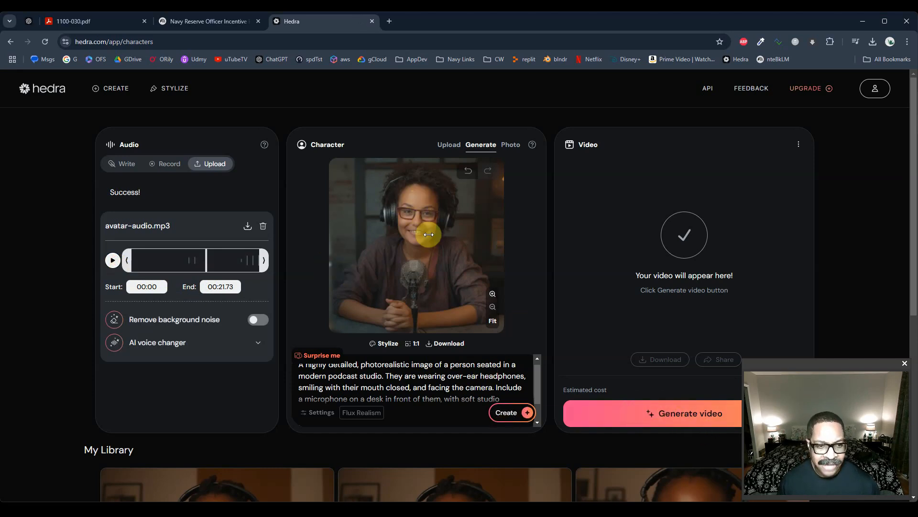
- Generate the talking video of the woman wearing headphones from the uploaded audio and play it
{"action": "left_click", "coordinate": [674, 414]}
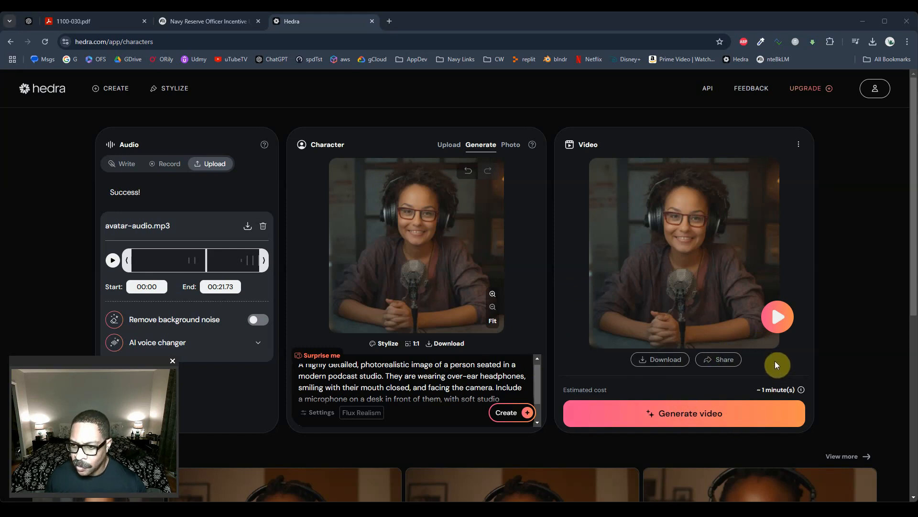
{"action": "left_click", "coordinate": [778, 317]}
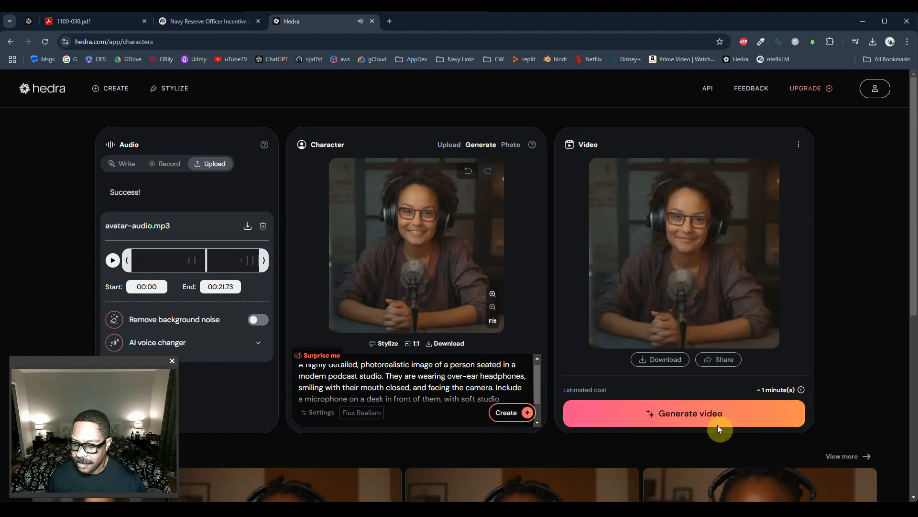
{"action": "mouse_move", "coordinate": [748, 324]}
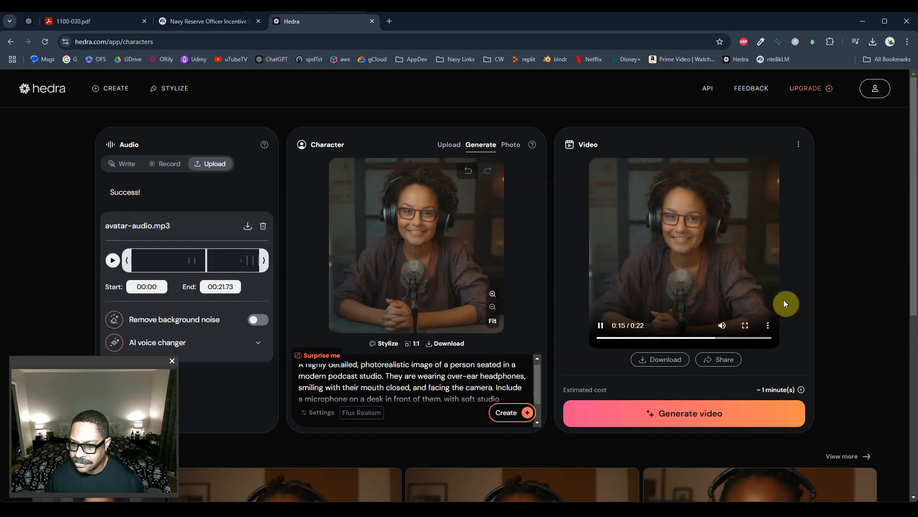
- Download the generated video to the Demo folder under the file name female_cohost
{"action": "left_click", "coordinate": [798, 144]}
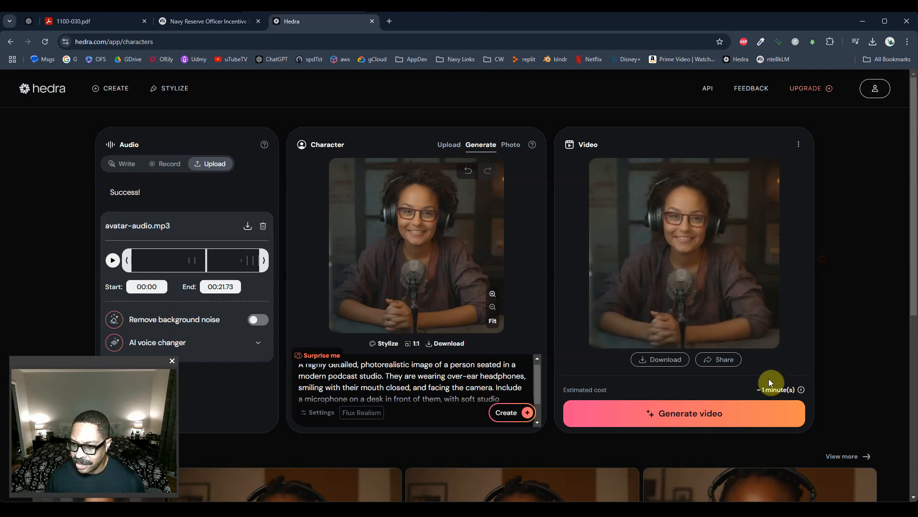
{"action": "left_click", "coordinate": [775, 334]}
{"action": "left_click", "coordinate": [733, 283]}
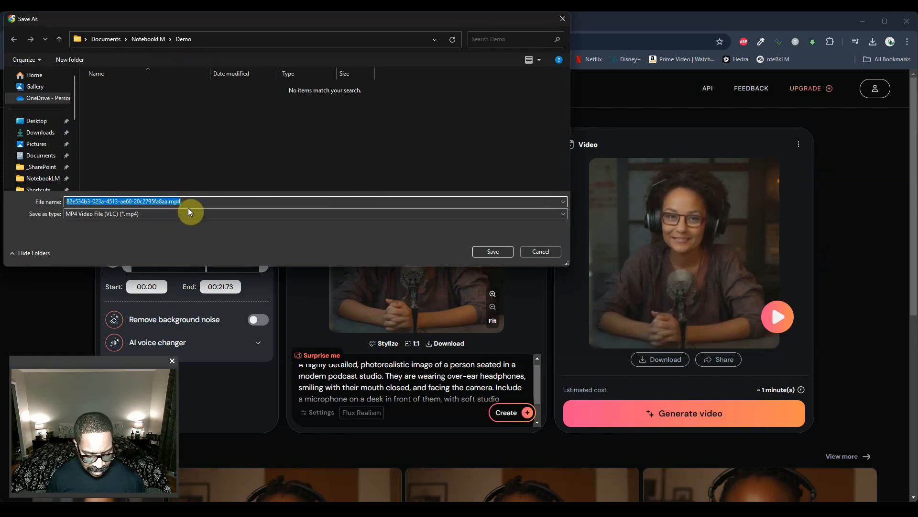
{"action": "type", "text": "female_cohost"}
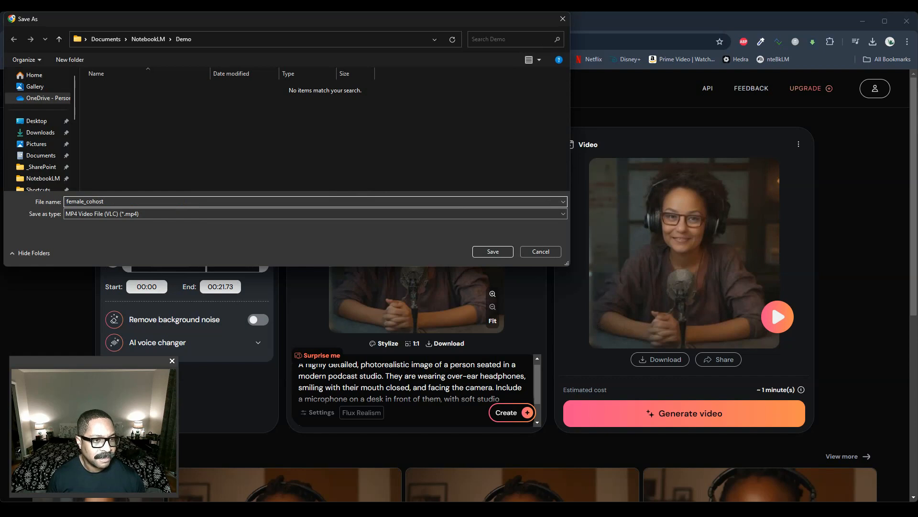
{"action": "key", "text": "Return"}
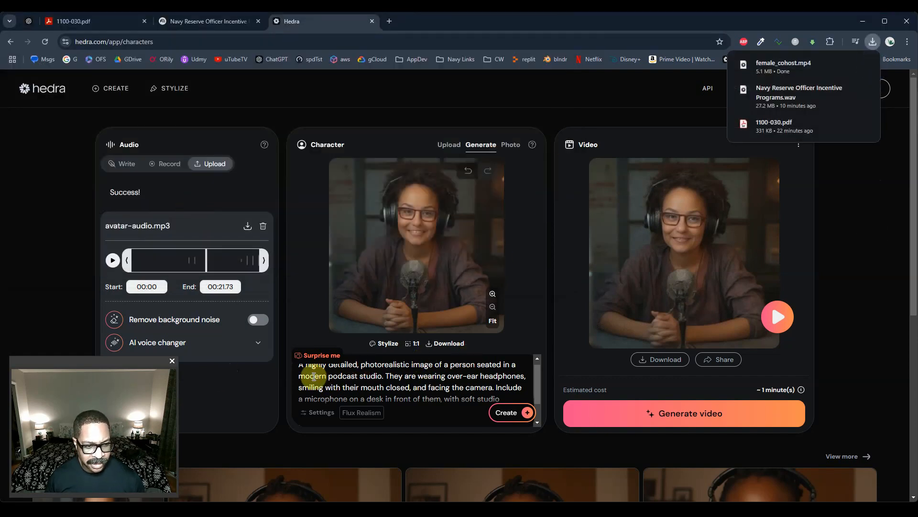
- Change "person" to "male" in the character description and generate a new character image
{"action": "left_click", "coordinate": [331, 369]}
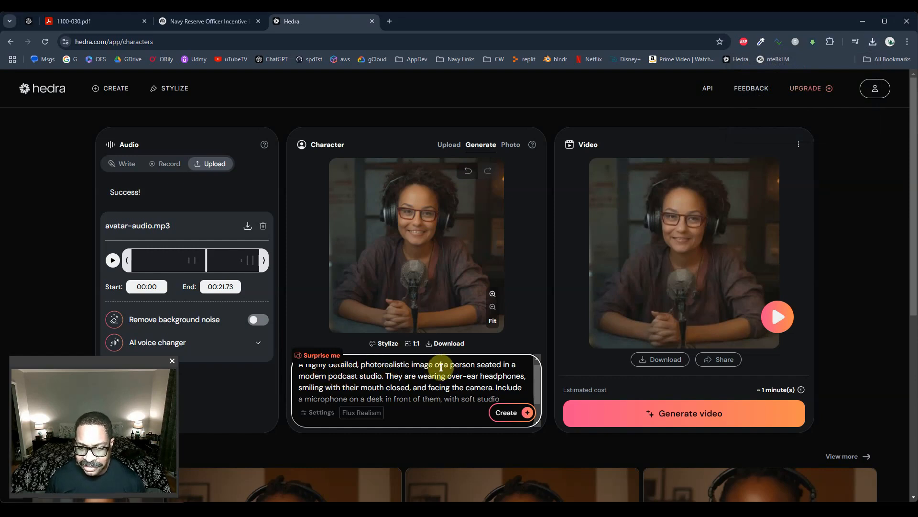
{"action": "double_click", "coordinate": [457, 365]}
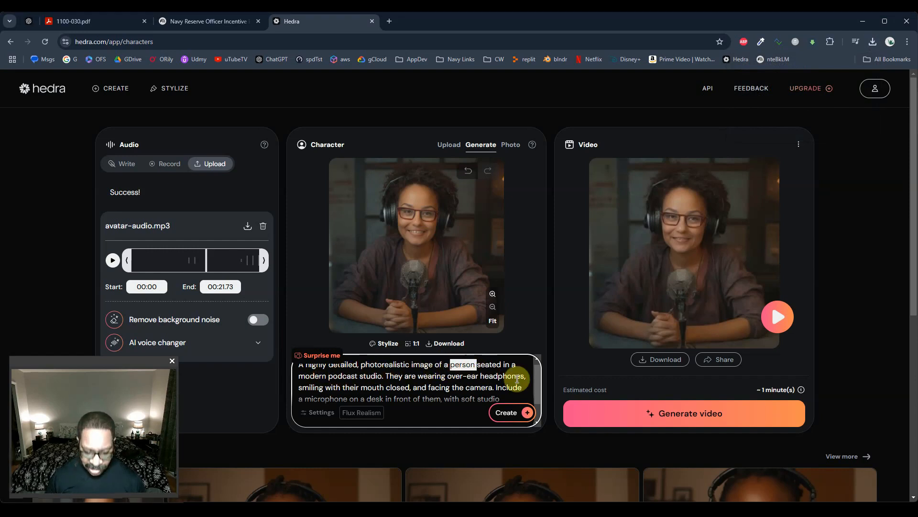
{"action": "type", "text": "mal"}
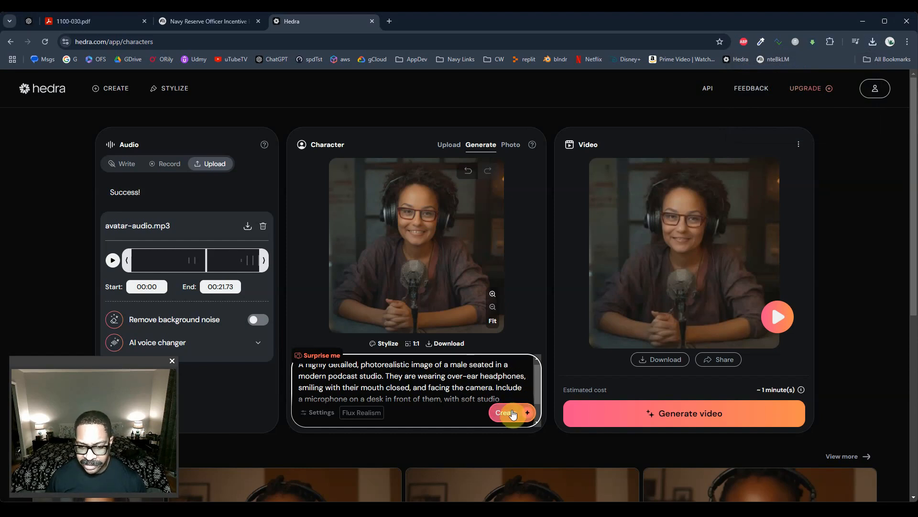
{"action": "left_click", "coordinate": [512, 415]}
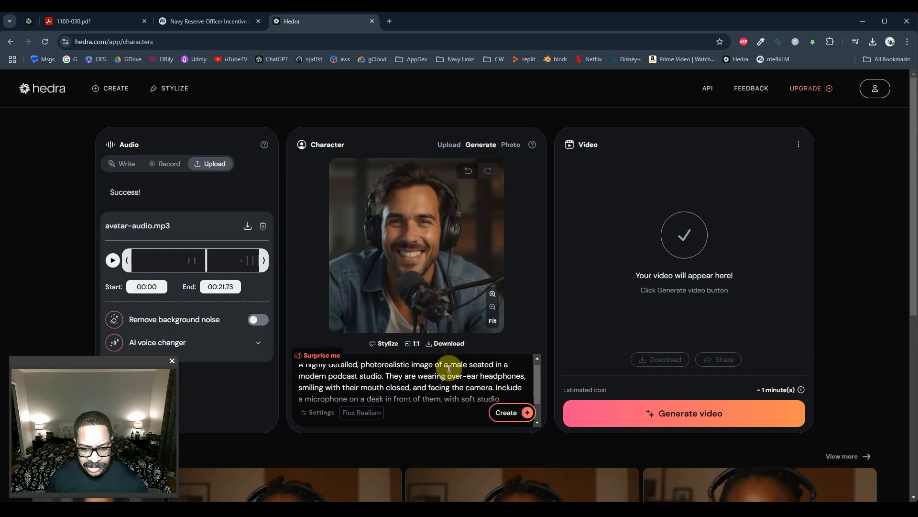
- Add "Smiling with mouth closed." after the description's first sentence and regenerate the character image
{"action": "left_click_drag", "start_coordinate": [452, 368], "coordinate": [467, 363]}
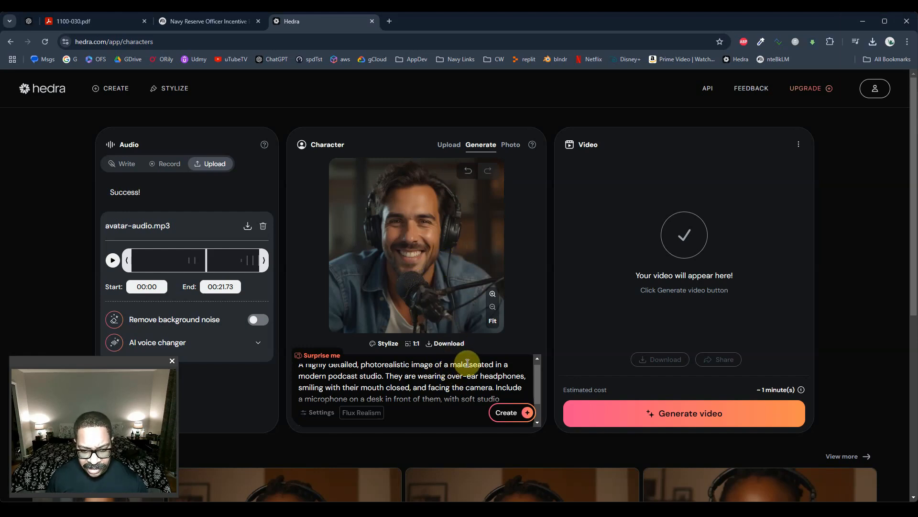
{"action": "left_click", "coordinate": [384, 377]}
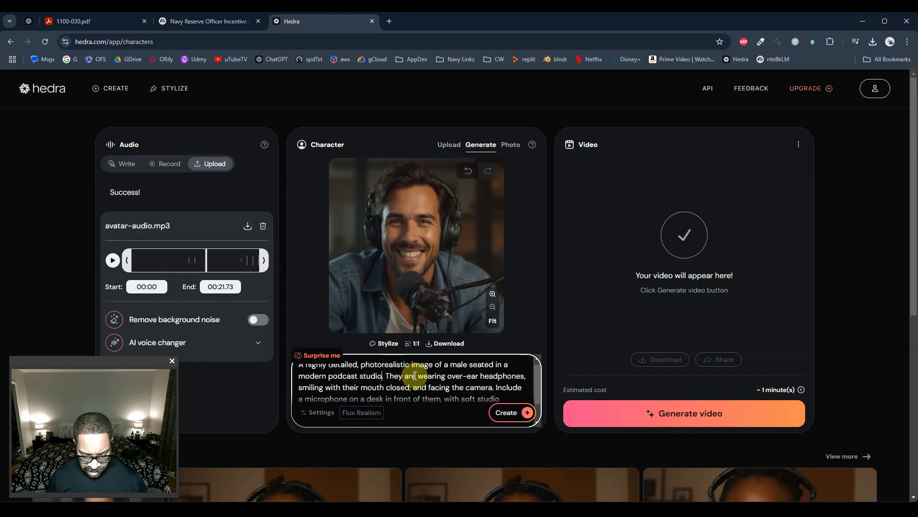
{"action": "type", "text": "Smiling"}
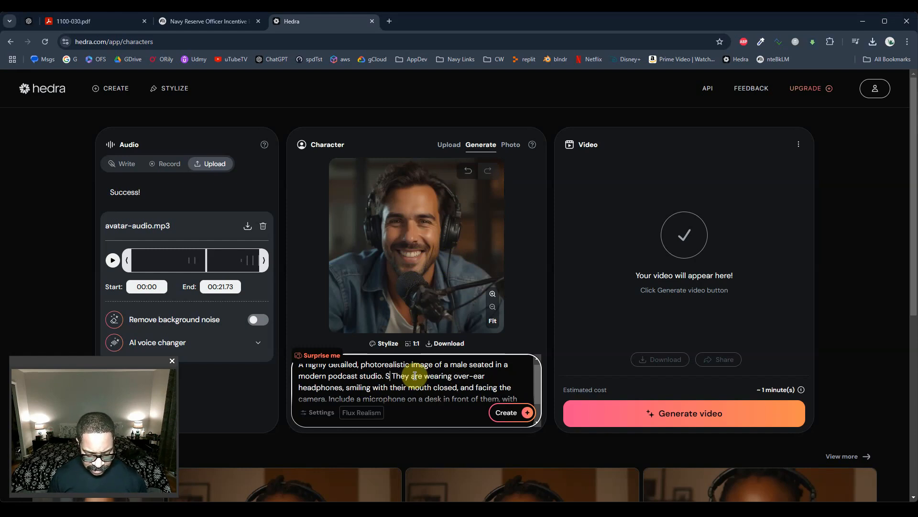
{"action": "type", "text": " with mouth closed."}
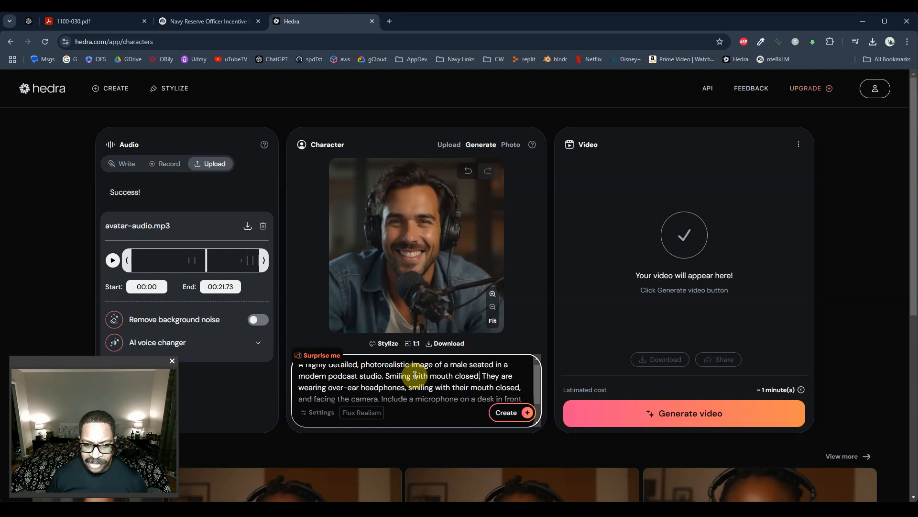
{"action": "left_click", "coordinate": [518, 414]}
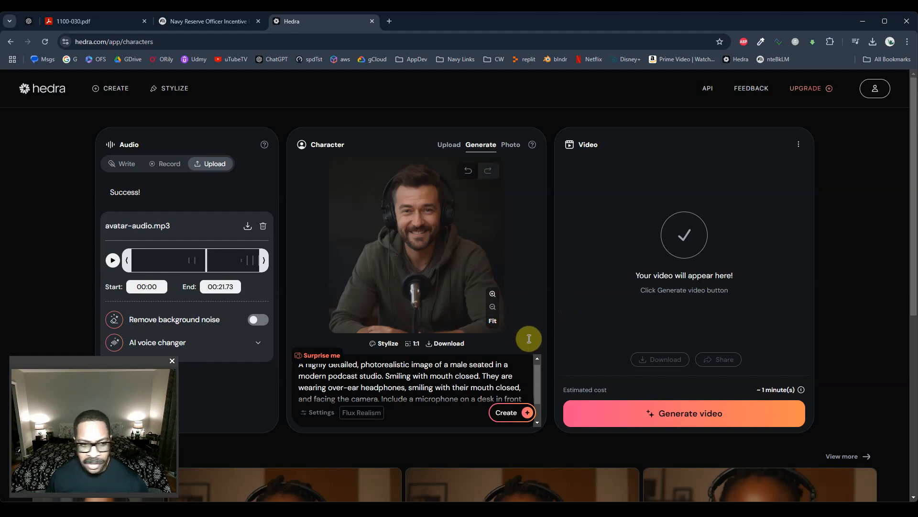
- Remove the uploaded co-host audio and upload host.mp3 from the Demo folder in its place
{"action": "left_click", "coordinate": [263, 227]}
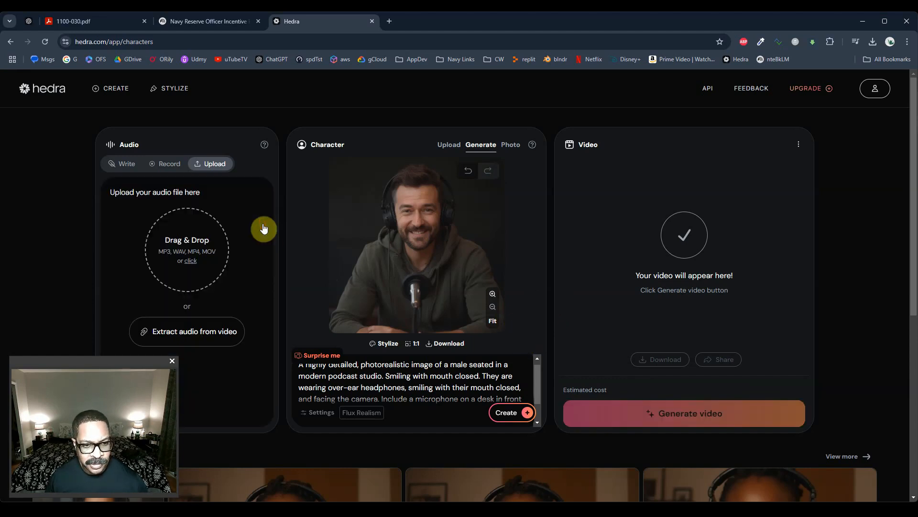
{"action": "left_click", "coordinate": [542, 502]}
{"action": "left_click", "coordinate": [471, 197]}
{"action": "left_click_drag", "start_coordinate": [472, 197], "coordinate": [156, 269]}
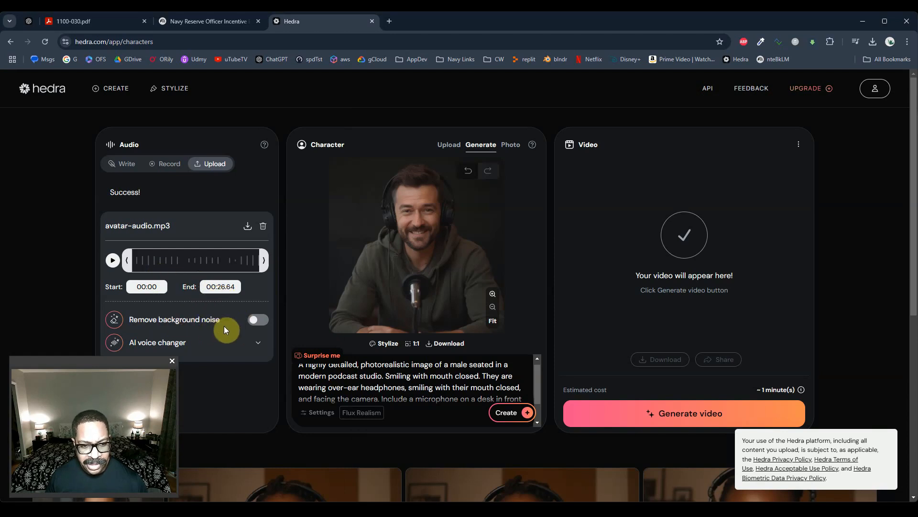
- Generate the male character's talking video from the host audio and play the beginning of it
{"action": "left_click", "coordinate": [659, 412]}
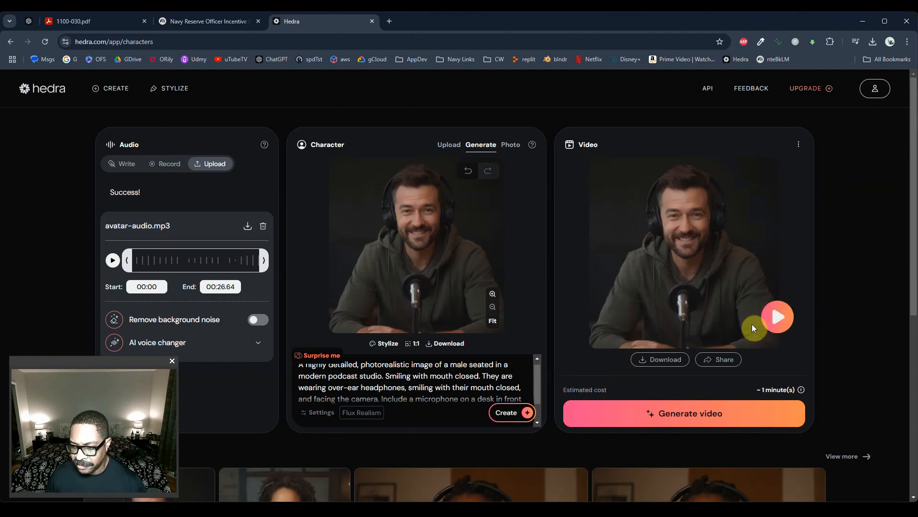
{"action": "left_click", "coordinate": [776, 318]}
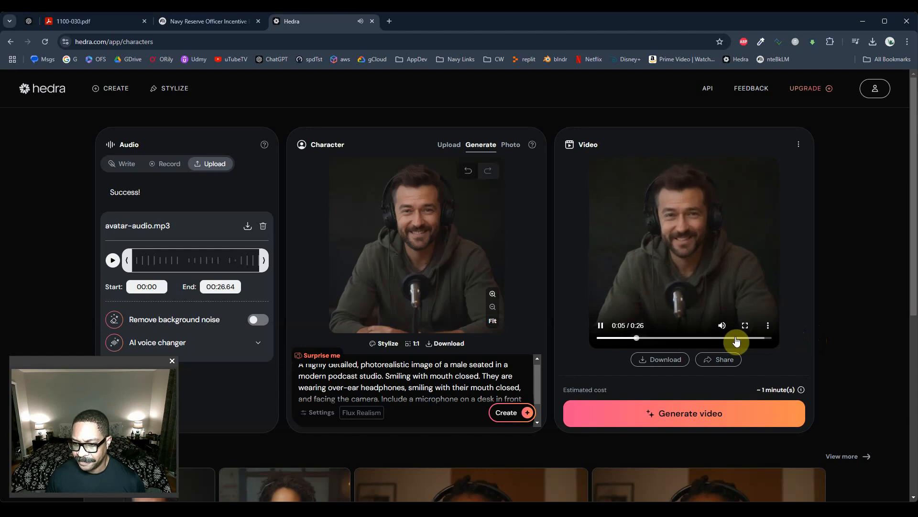
{"action": "left_click", "coordinate": [602, 329]}
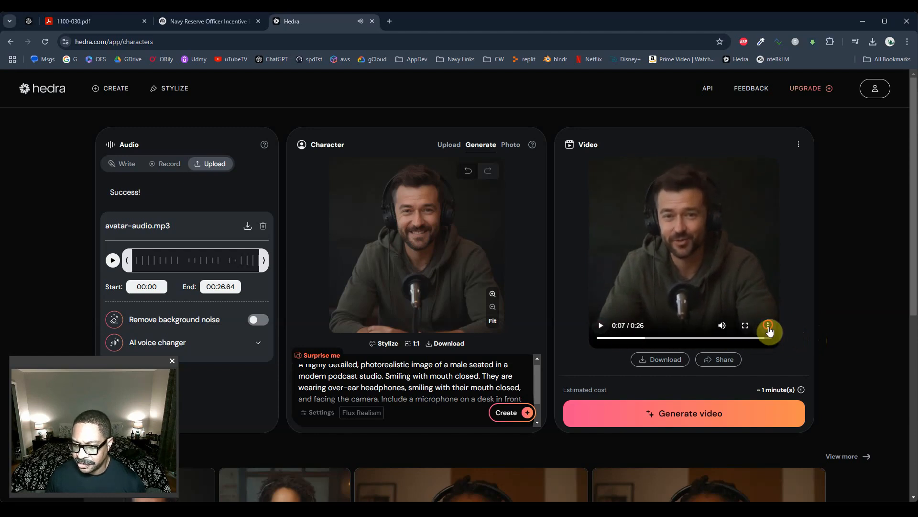
- Download the male character's video to the Demo folder under the file name male_host
{"action": "left_click", "coordinate": [768, 326]}
{"action": "left_click", "coordinate": [733, 286]}
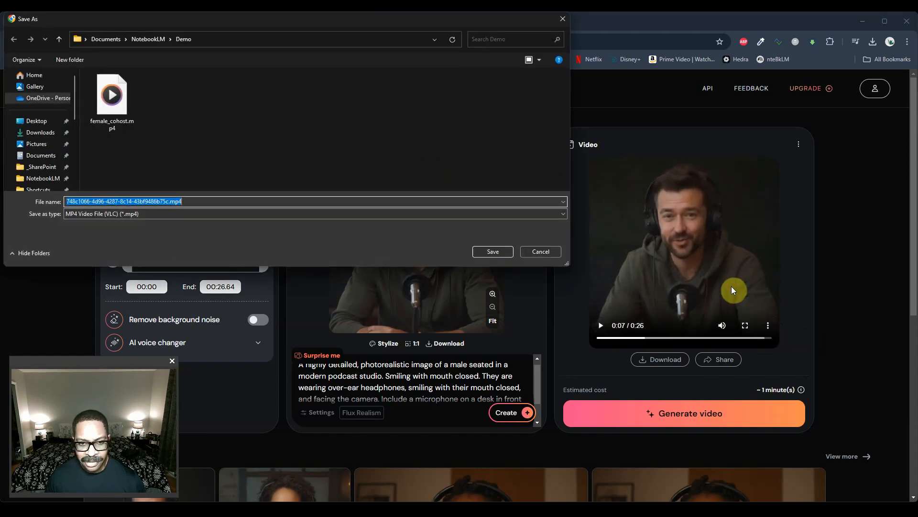
{"action": "left_click", "coordinate": [112, 116]}
{"action": "double_click", "coordinate": [84, 200]}
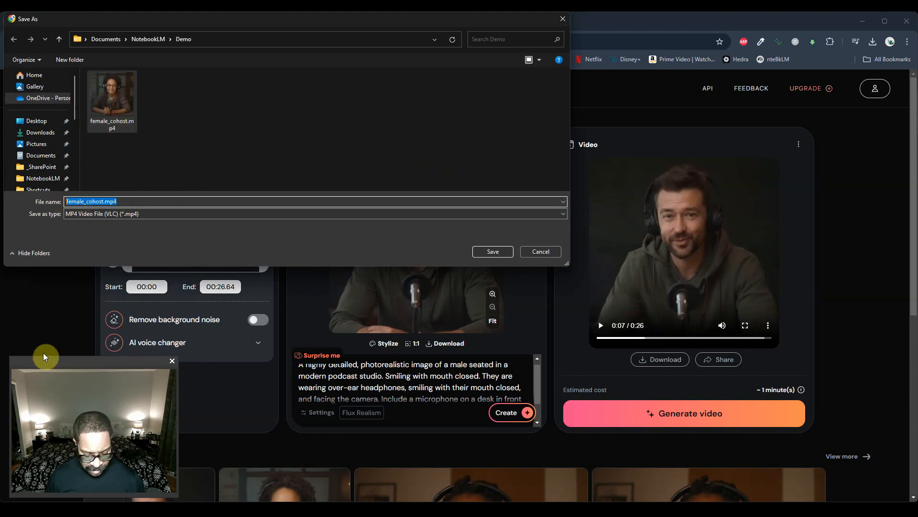
{"action": "type", "text": "male"}
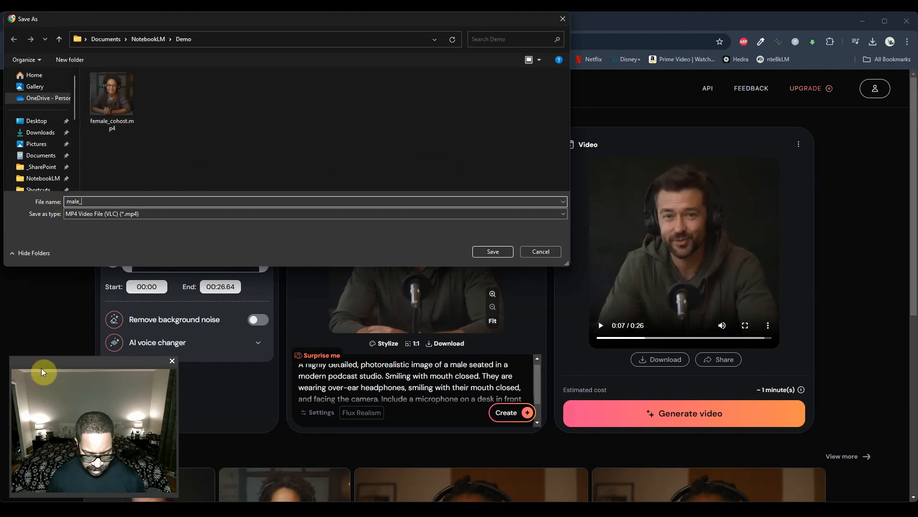
{"action": "type", "text": "_host"}
{"action": "key", "text": "Return"}
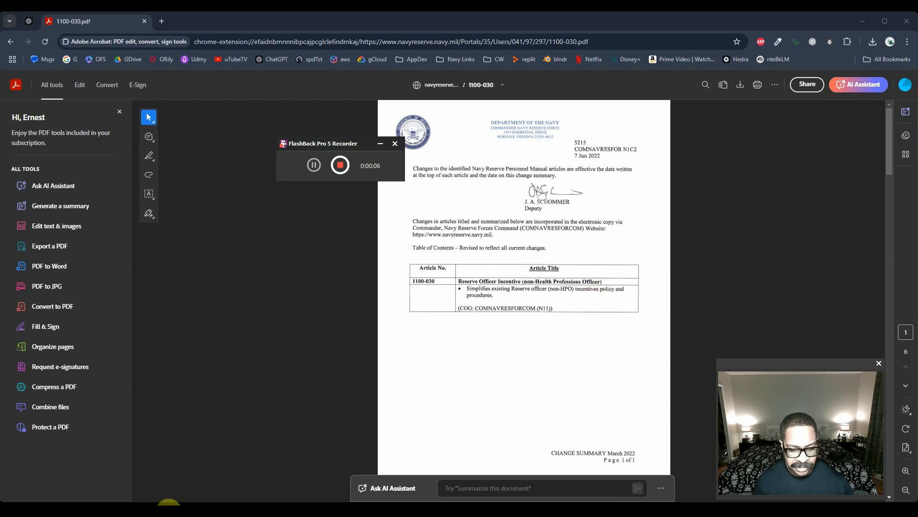
- Launch Wondershare Filmora 14 and create a new project
{"action": "left_click", "coordinate": [169, 512]}
{"action": "type", "text": "filmo"}
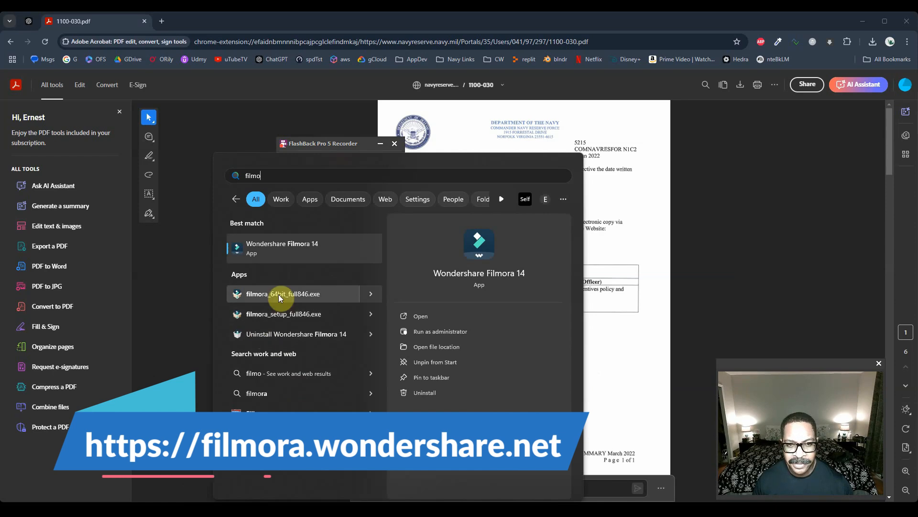
{"action": "left_click", "coordinate": [281, 247]}
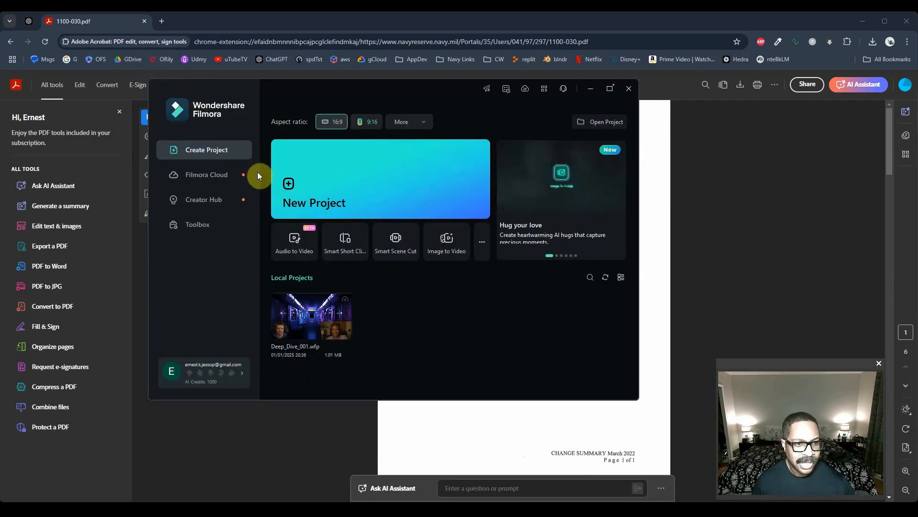
{"action": "left_click", "coordinate": [311, 185]}
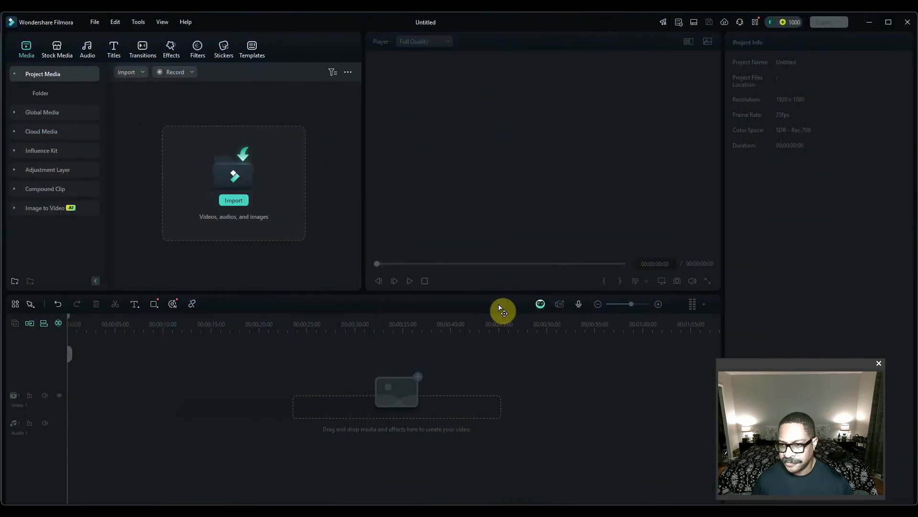
- Import female_cohost.mp4 and male_host.mp4 from the Demo folder into the project media
{"action": "left_click_drag", "start_coordinate": [805, 363], "coordinate": [830, 361]}
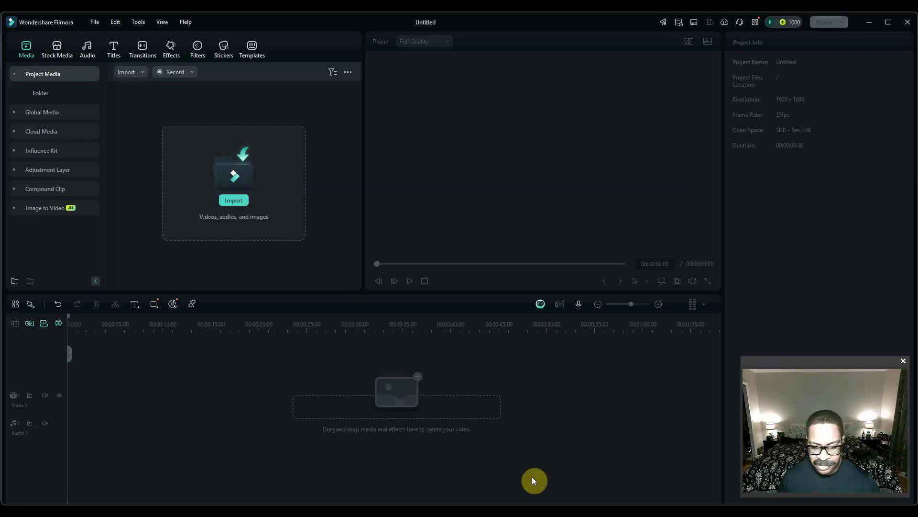
{"action": "left_click", "coordinate": [533, 513]}
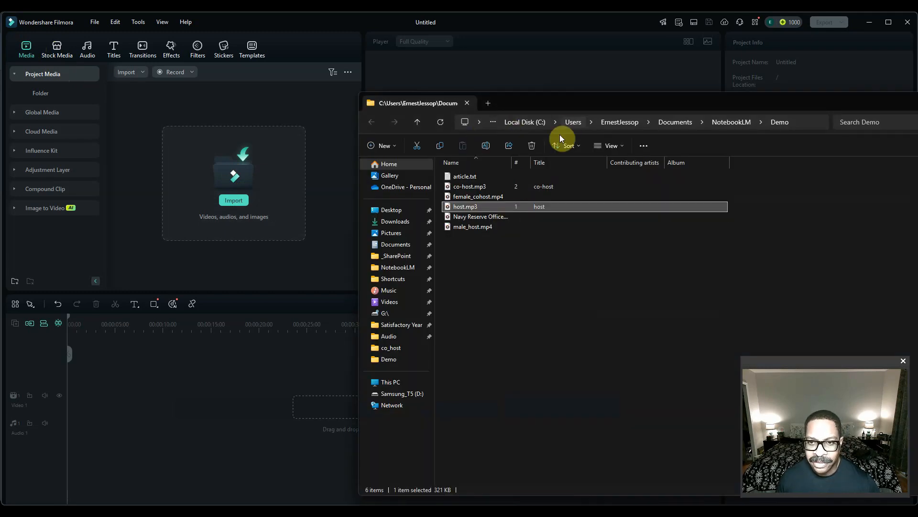
{"action": "left_click_drag", "start_coordinate": [572, 101], "coordinate": [690, 106]}
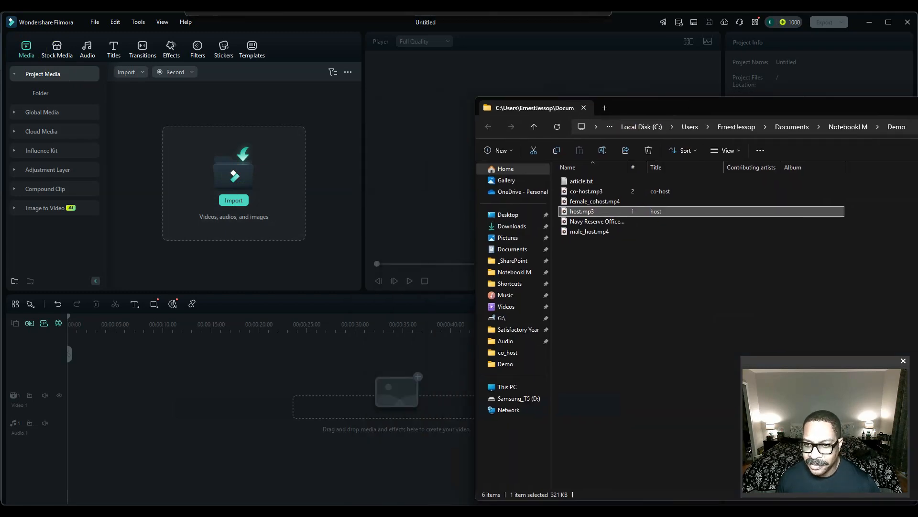
{"action": "left_click", "coordinate": [606, 203]}
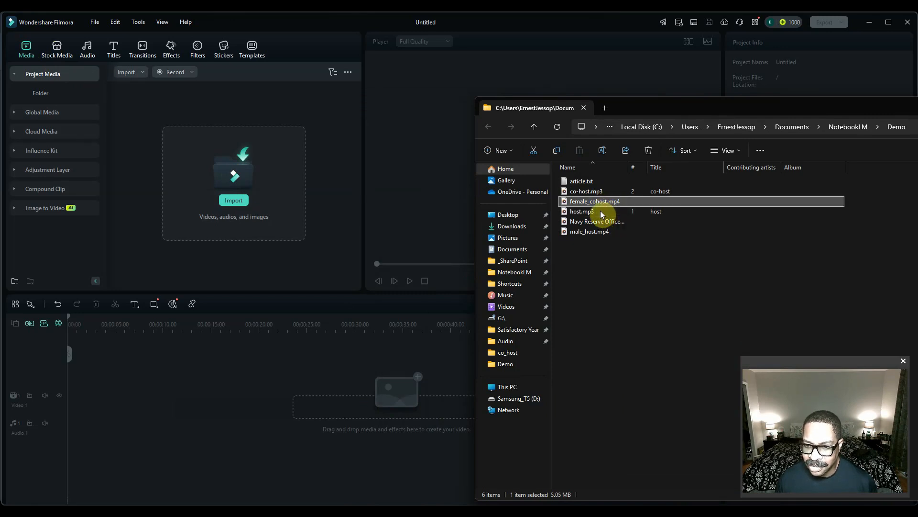
{"action": "left_click", "coordinate": [597, 231], "text": "ctrl"}
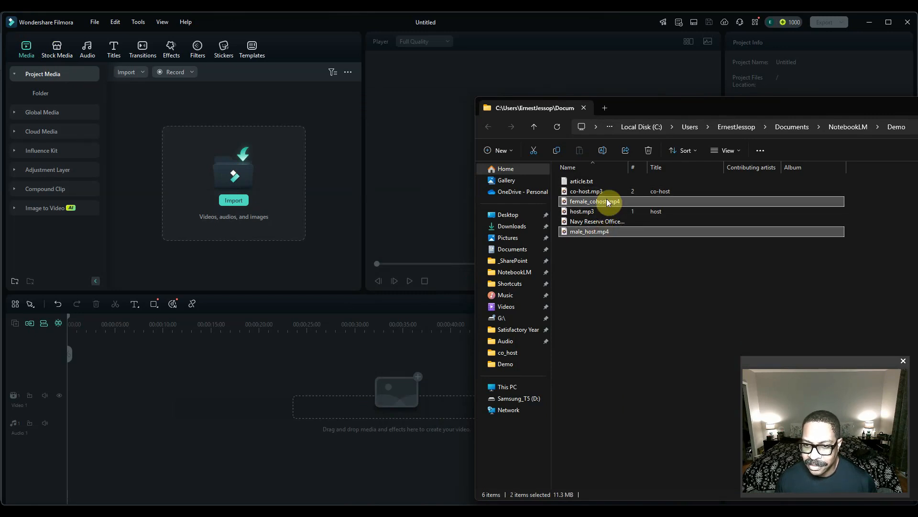
{"action": "left_click_drag", "start_coordinate": [606, 202], "coordinate": [202, 180]}
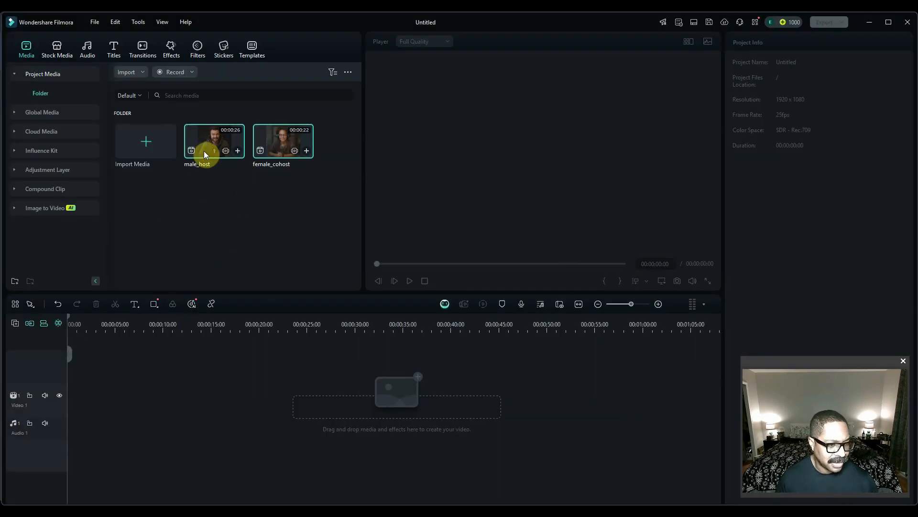
- Place both clips on the timeline, keeping the 1920 x 1080 25fps project settings, and move female_cohost to the start of a second video track
{"action": "left_click_drag", "start_coordinate": [215, 142], "coordinate": [95, 406]}
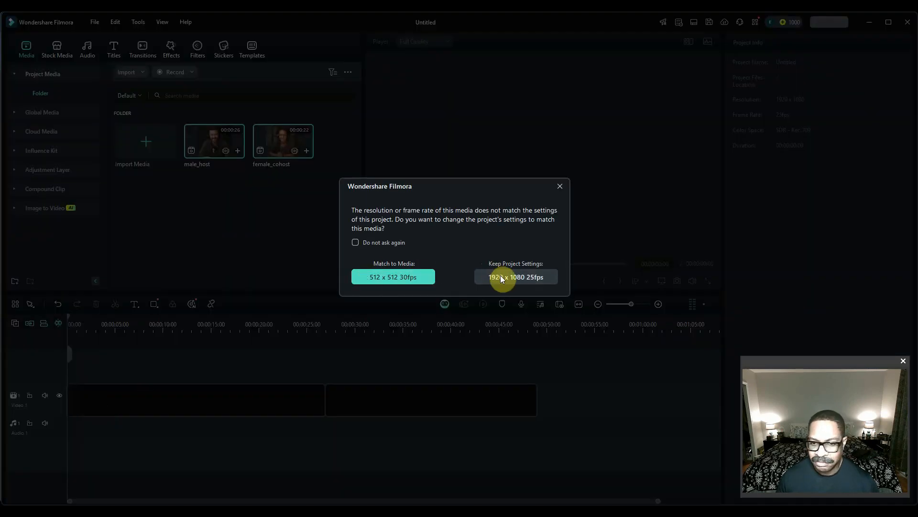
{"action": "left_click", "coordinate": [501, 278]}
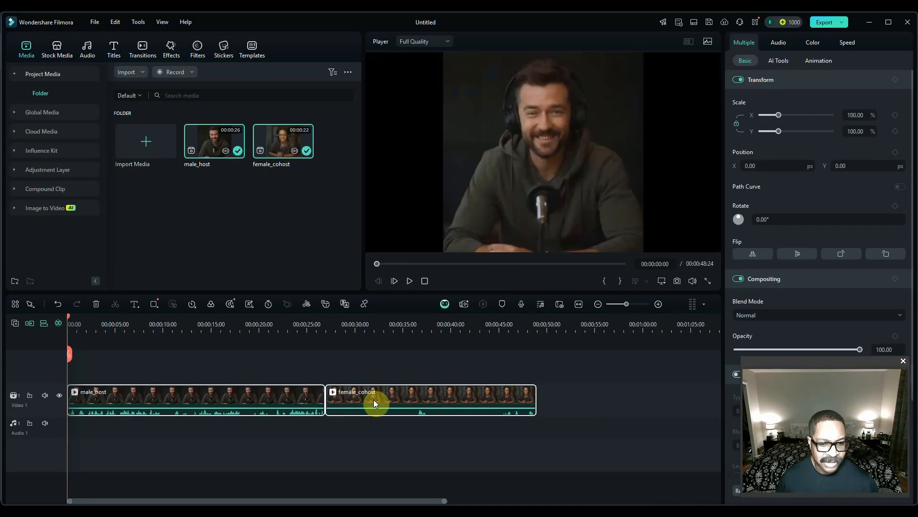
{"action": "left_click", "coordinate": [366, 429]}
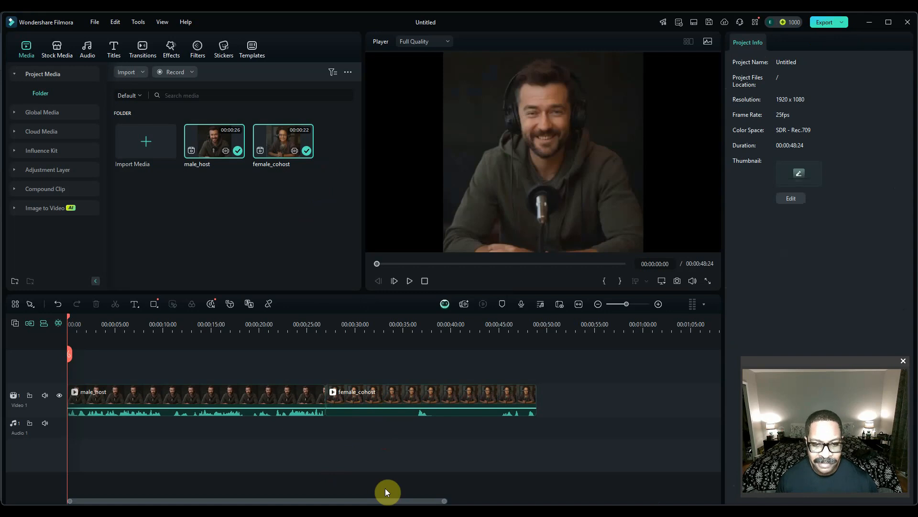
{"action": "left_click", "coordinate": [393, 416]}
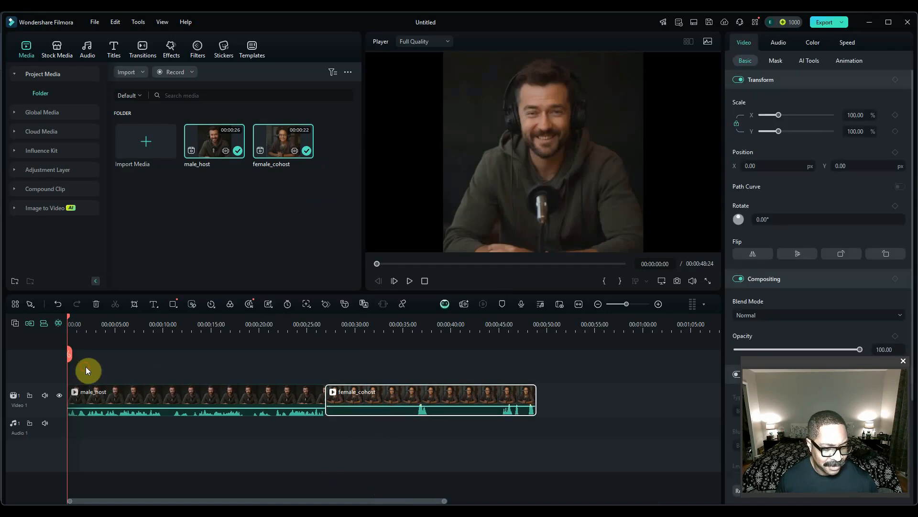
{"action": "left_click_drag", "start_coordinate": [410, 403], "coordinate": [151, 366]}
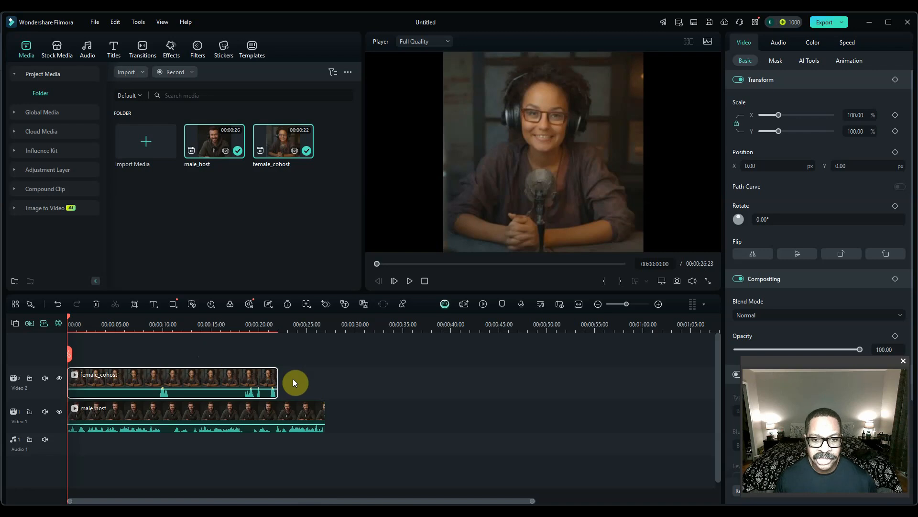
- Shrink both host videos and place them side by side along the frame's lower edge, with the female co-host at about 45% scale
{"action": "left_click", "coordinate": [533, 114]}
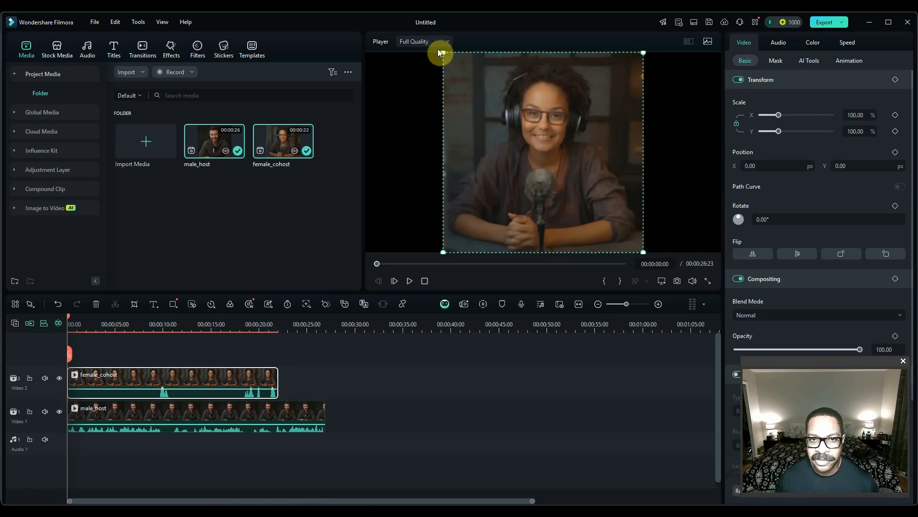
{"action": "left_click_drag", "start_coordinate": [443, 53], "coordinate": [547, 160]}
{"action": "left_click", "coordinate": [515, 139]}
{"action": "left_click_drag", "start_coordinate": [645, 53], "coordinate": [514, 178]}
{"action": "left_click_drag", "start_coordinate": [597, 185], "coordinate": [588, 186]}
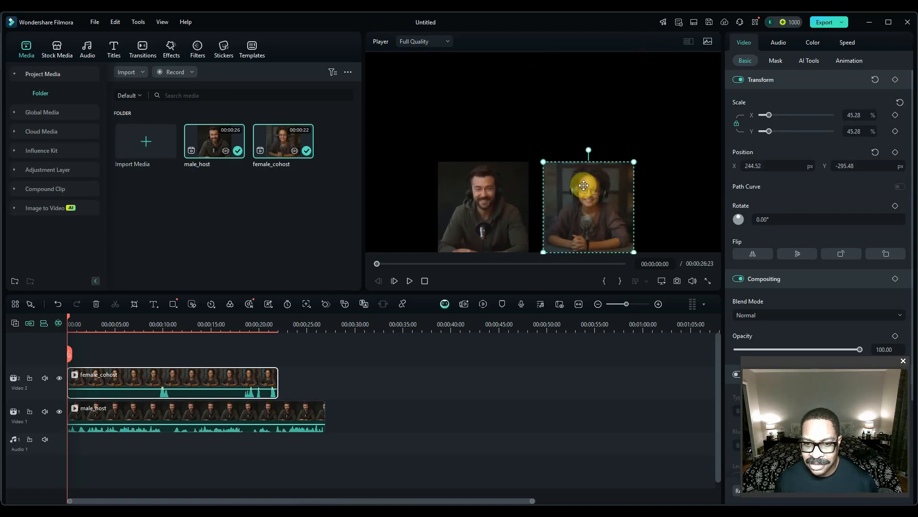
- Play the combined clips to check the sound balance and slightly lower the female_cohost clip's volume on the timeline
{"action": "key", "text": "space"}
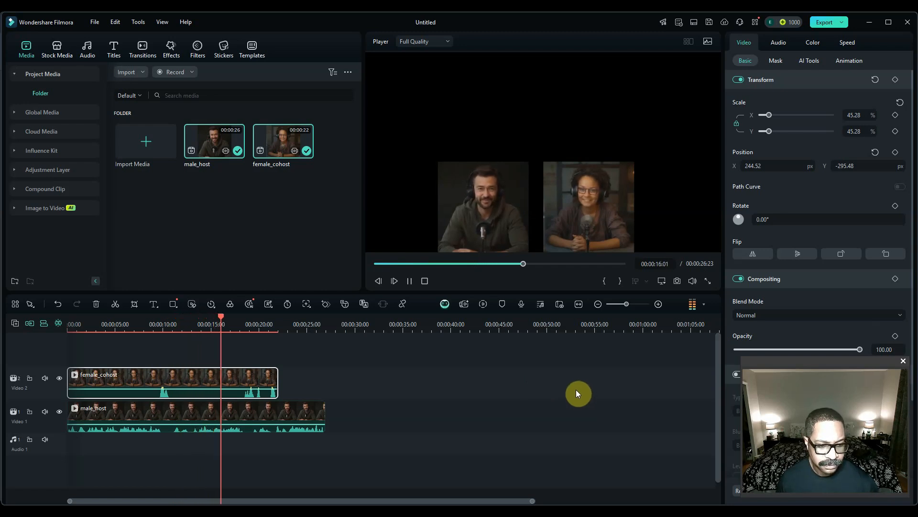
{"action": "key", "text": "space"}
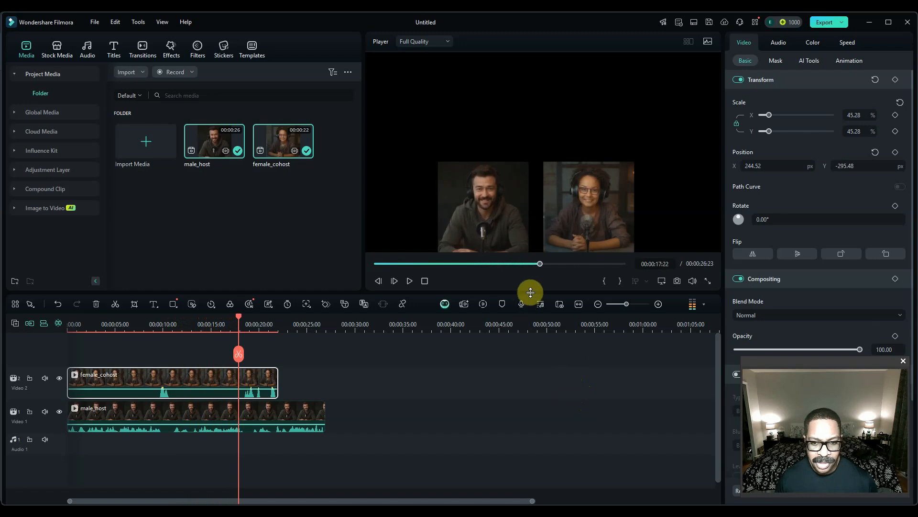
{"action": "left_click_drag", "start_coordinate": [237, 352], "coordinate": [158, 375]}
{"action": "key", "text": "space"}
{"action": "scroll", "coordinate": [162, 398], "scroll_direction": "up", "scroll_amount": 5, "text": "ctrl"}
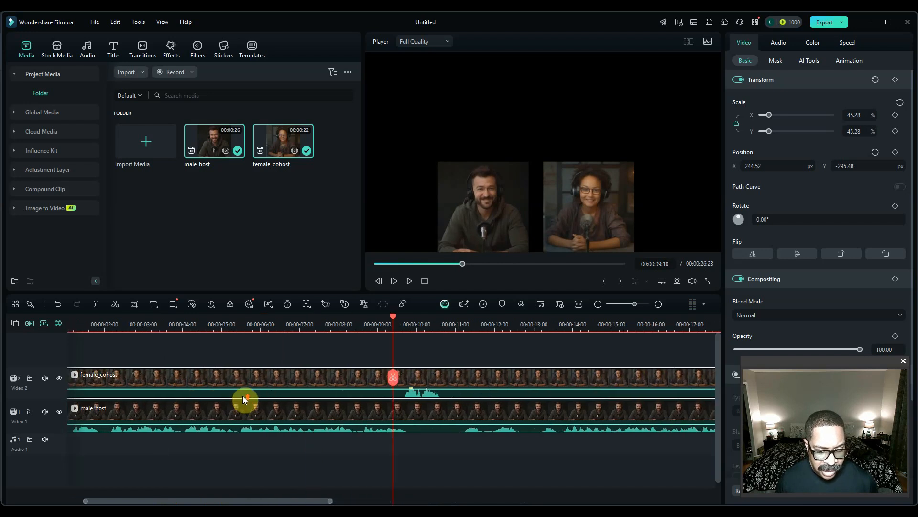
{"action": "left_click_drag", "start_coordinate": [472, 388], "coordinate": [472, 390]}
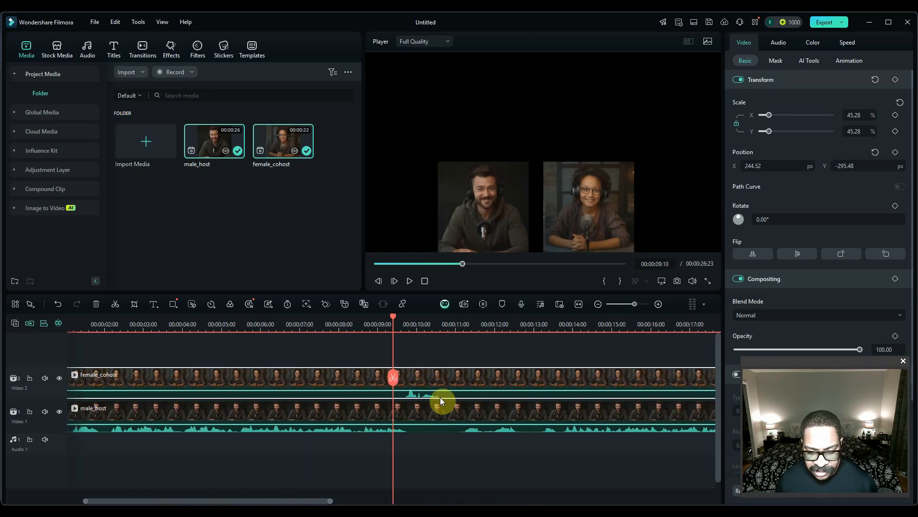
- Play the conversation from about 9 seconds to 21 seconds to check the adjusted co-host volume
{"action": "key", "text": "space"}
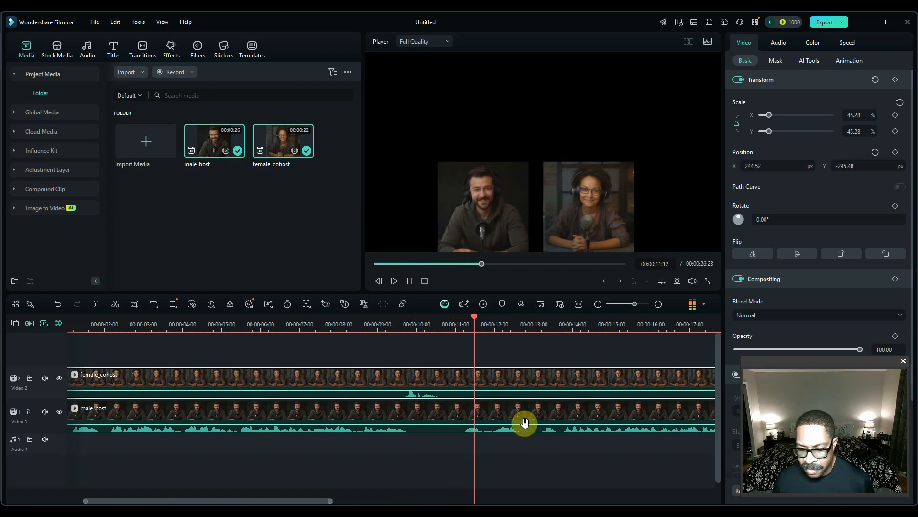
{"action": "scroll", "coordinate": [527, 425], "scroll_direction": "down", "scroll_amount": 1, "text": "ctrl"}
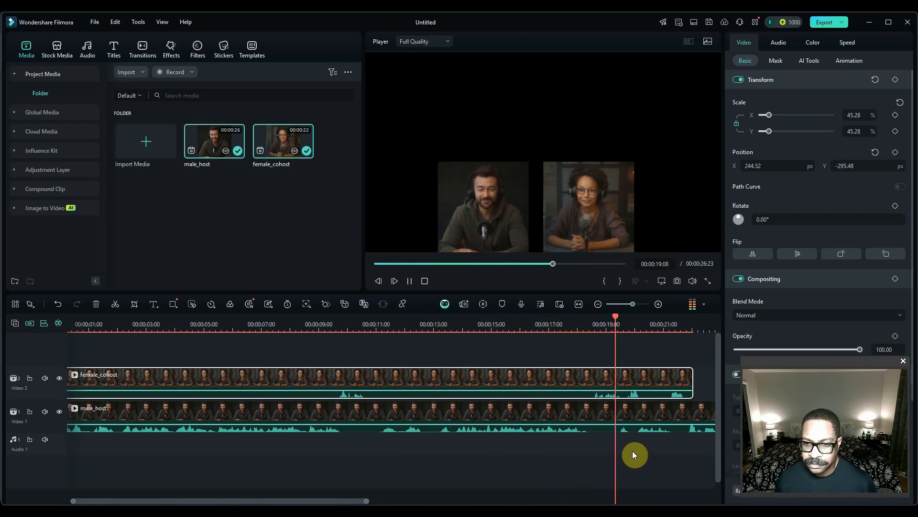
{"action": "key", "text": "space"}
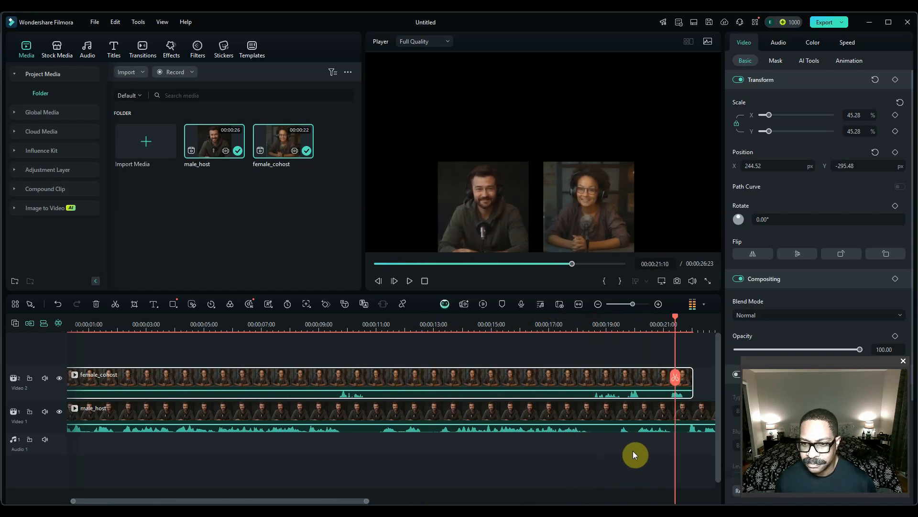